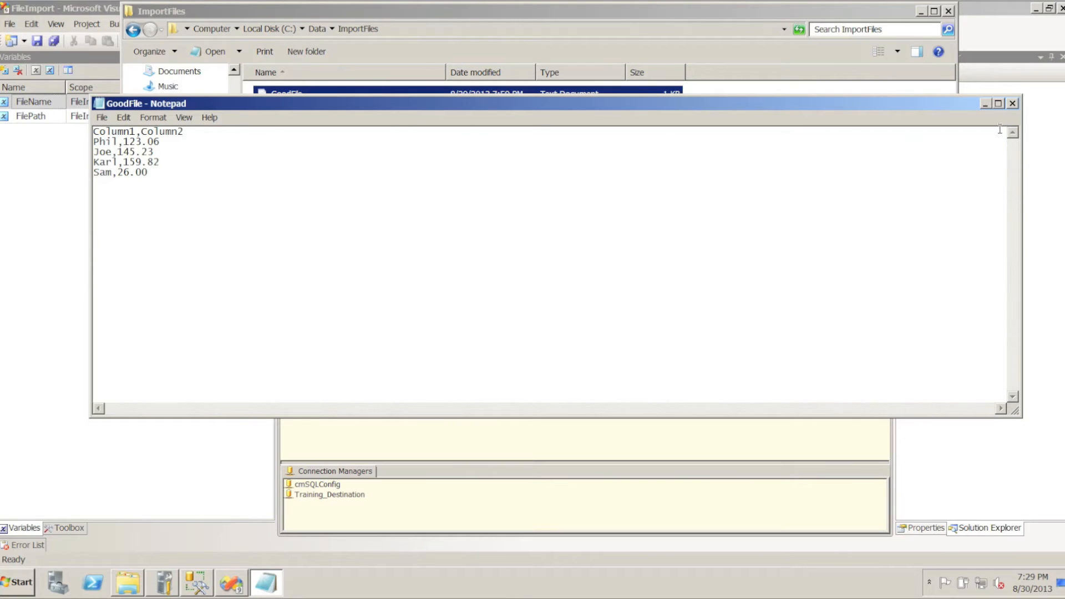
Close the GoodFile text file, return to the FileImport package in Visual Studio and start a flat file connection manager named ImportFile
click(1012, 103)
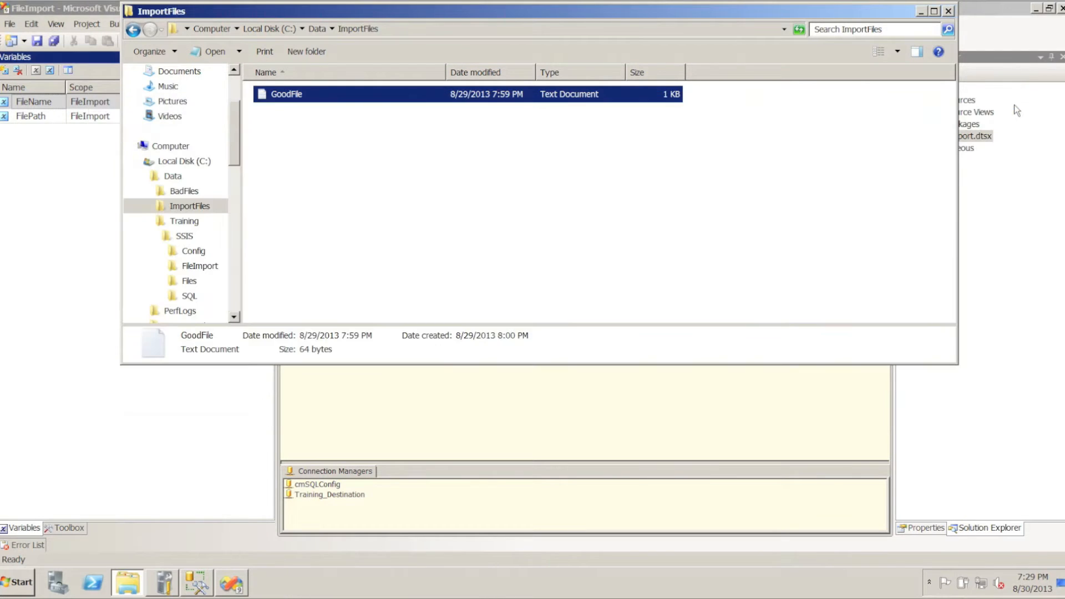
click(781, 384)
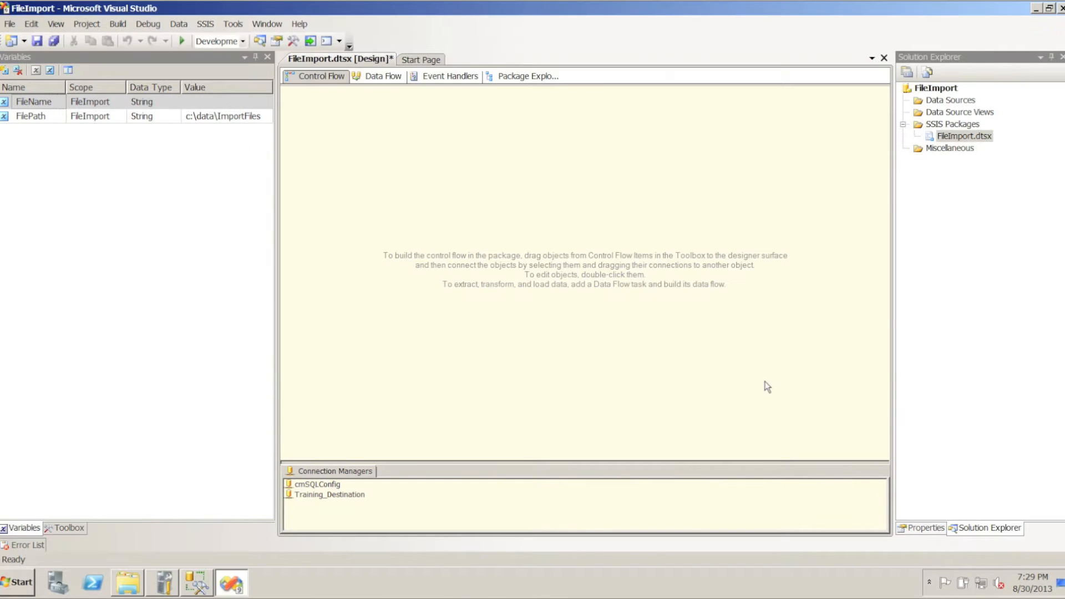
right_click(448, 495)
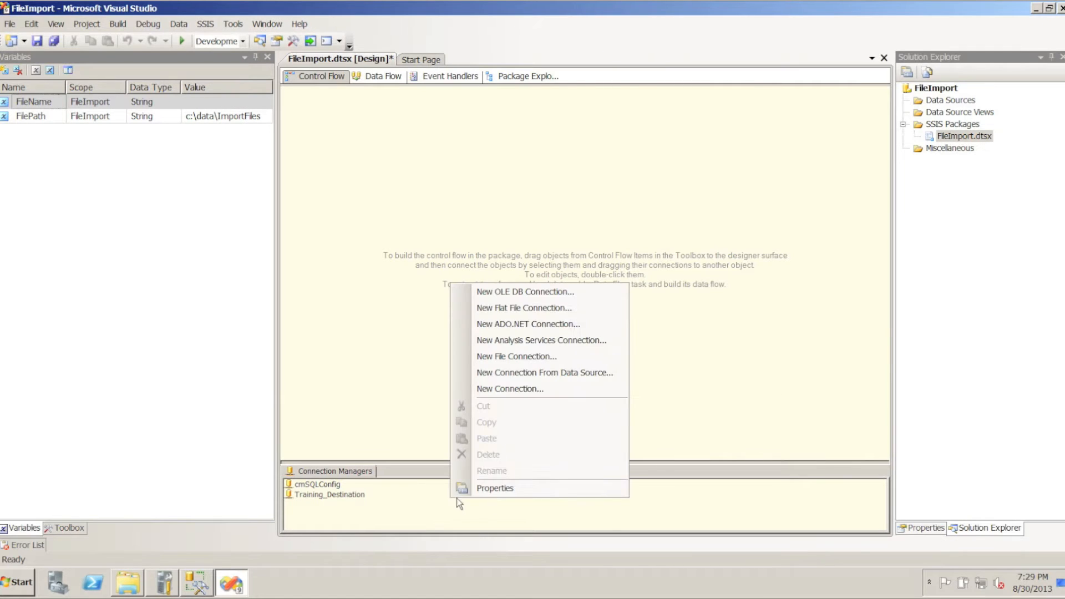
click(547, 309)
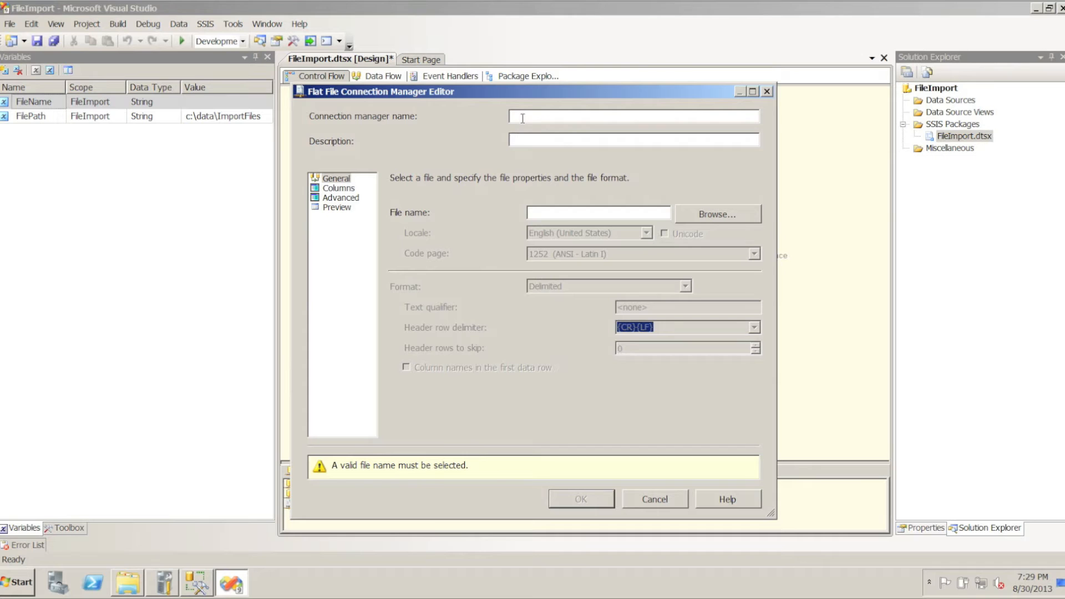
text(ImportFile)
Choose GoodFile.txt from C:\Data\ImportFiles as the connection's source file
click(714, 214)
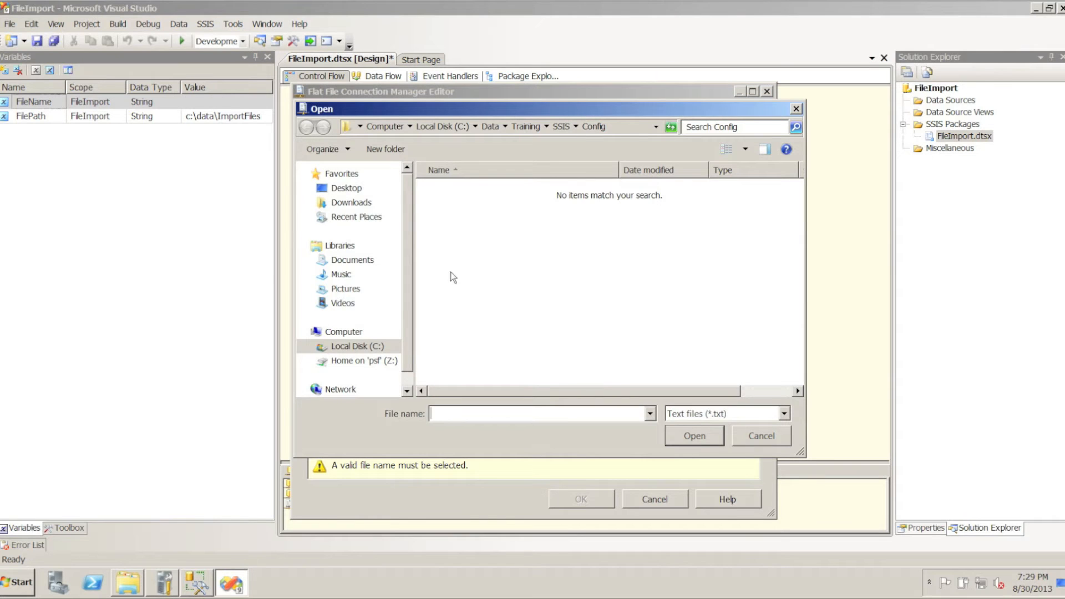
click(312, 347)
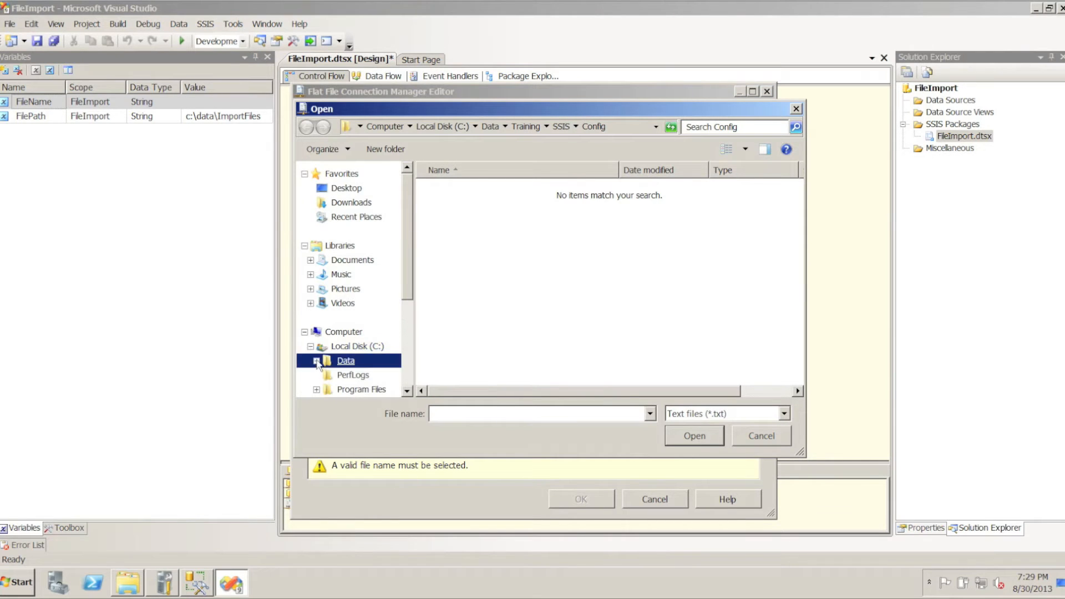
click(317, 361)
click(358, 355)
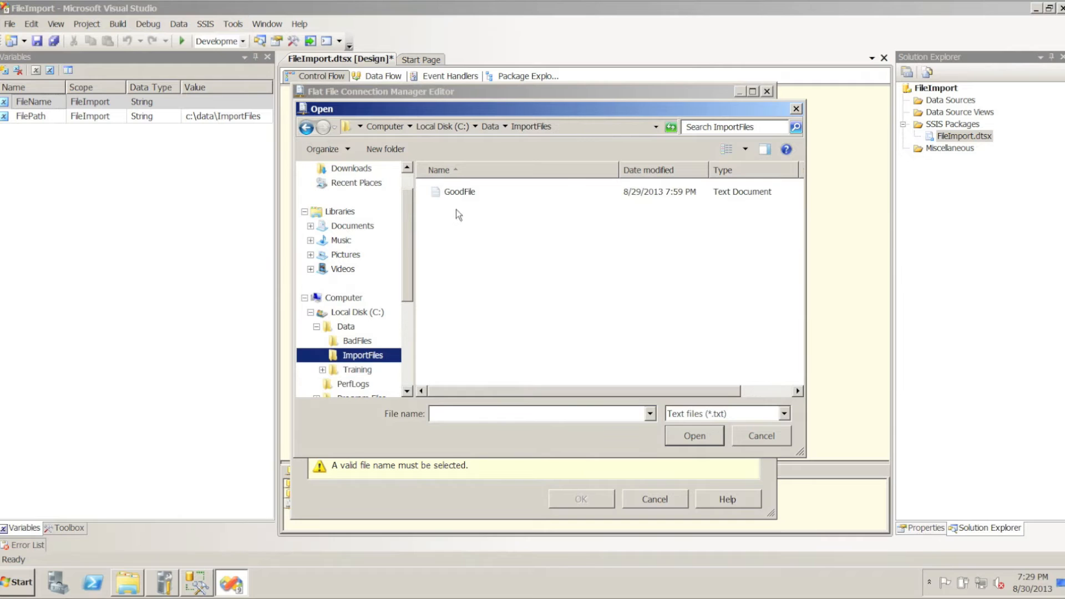
click(461, 196)
click(681, 434)
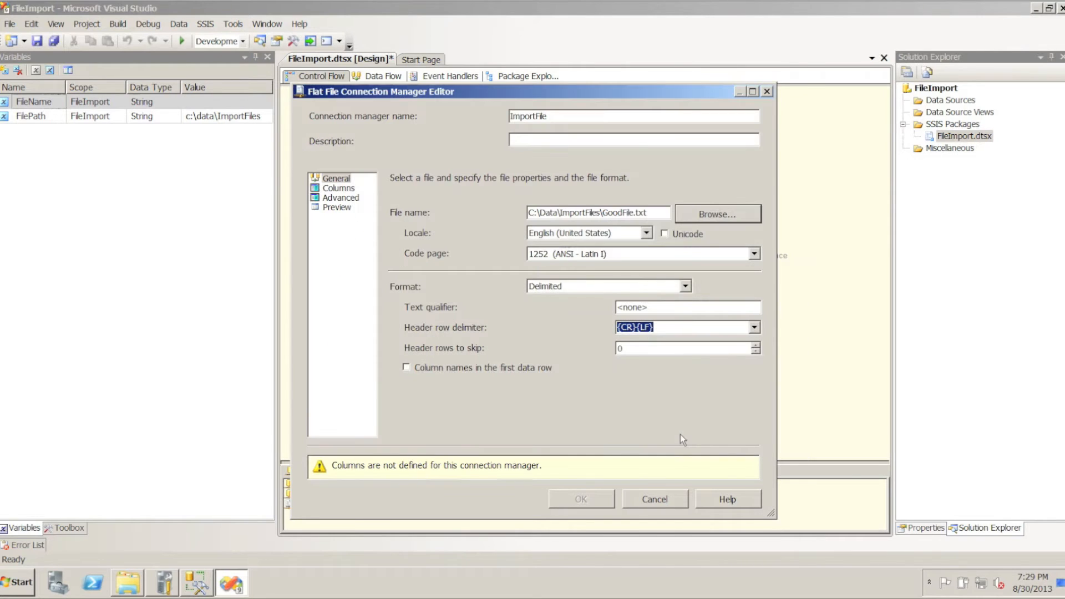
Use the first data row as column names, define the comma-delimited columns and save the flat file connection
click(406, 368)
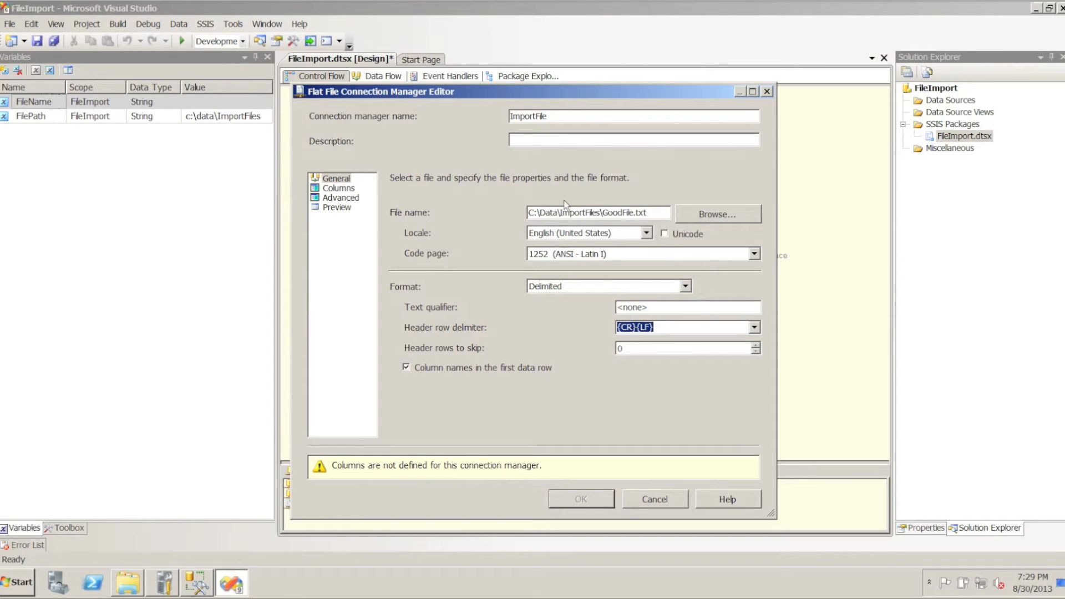
click(337, 189)
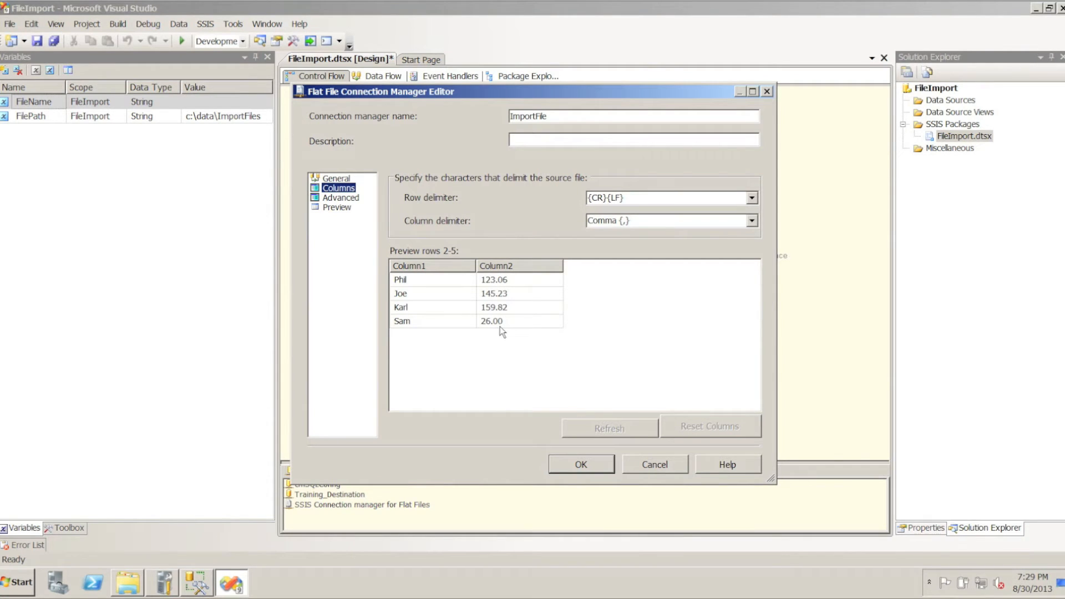
click(581, 465)
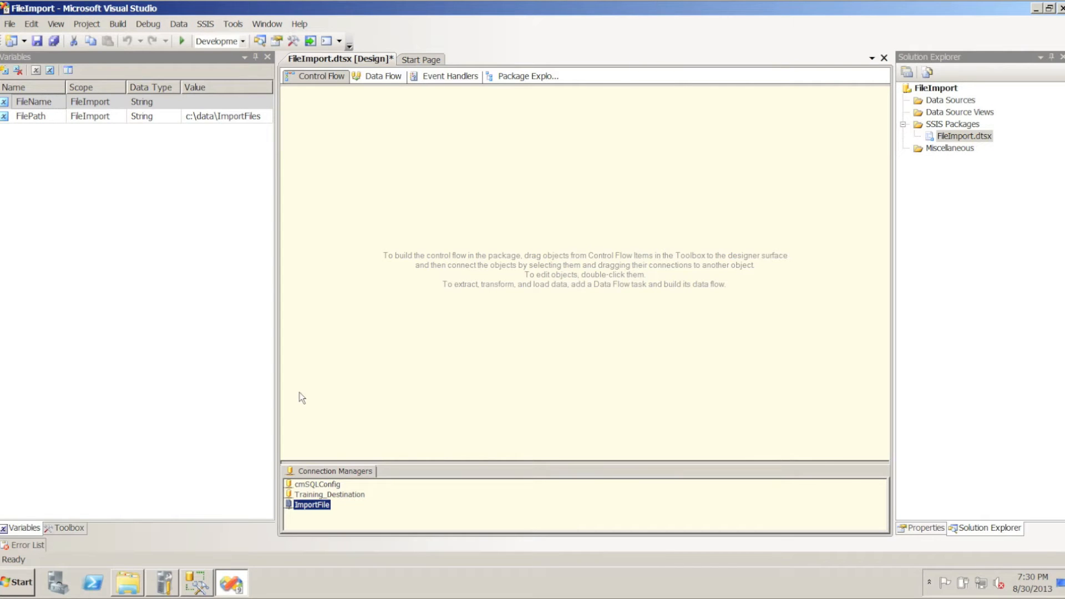
Add a Foreach Loop Container to the control flow and widen it to about two and a half times its width
double_click(33, 117)
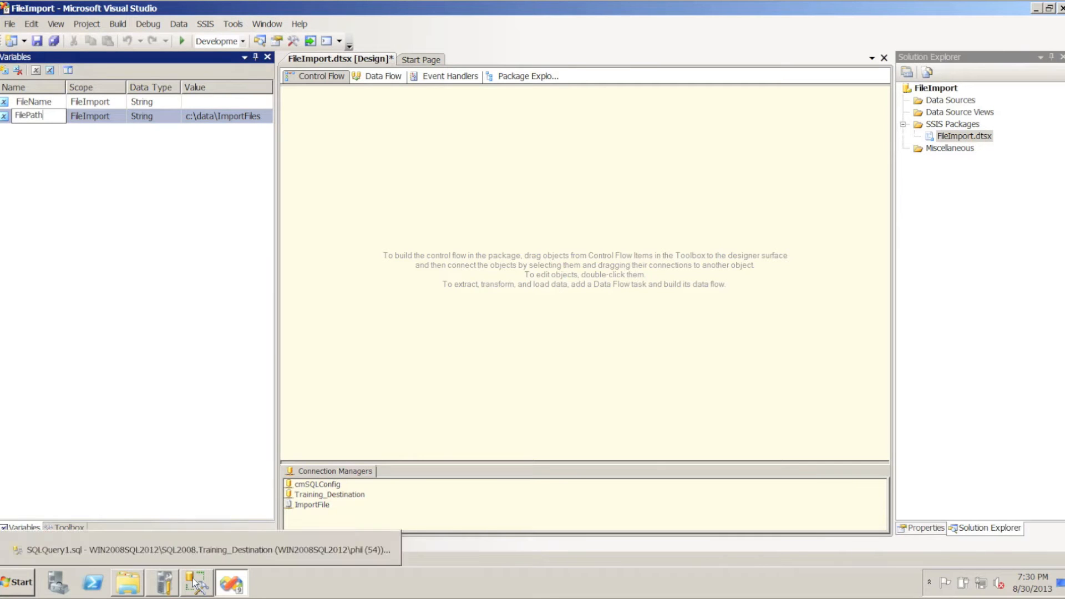
click(64, 528)
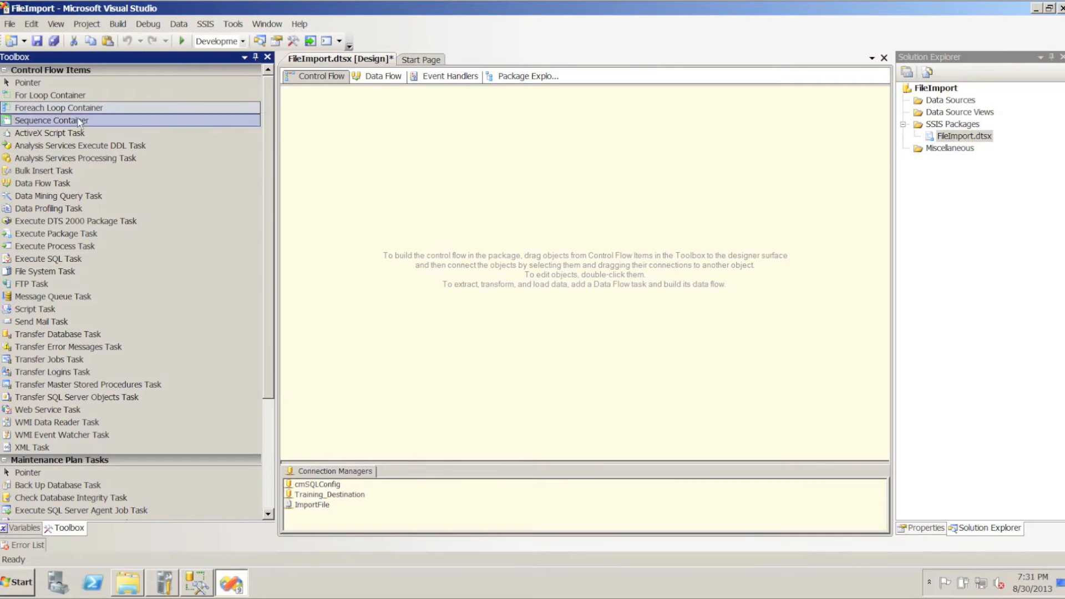
drag(111, 107, 383, 145)
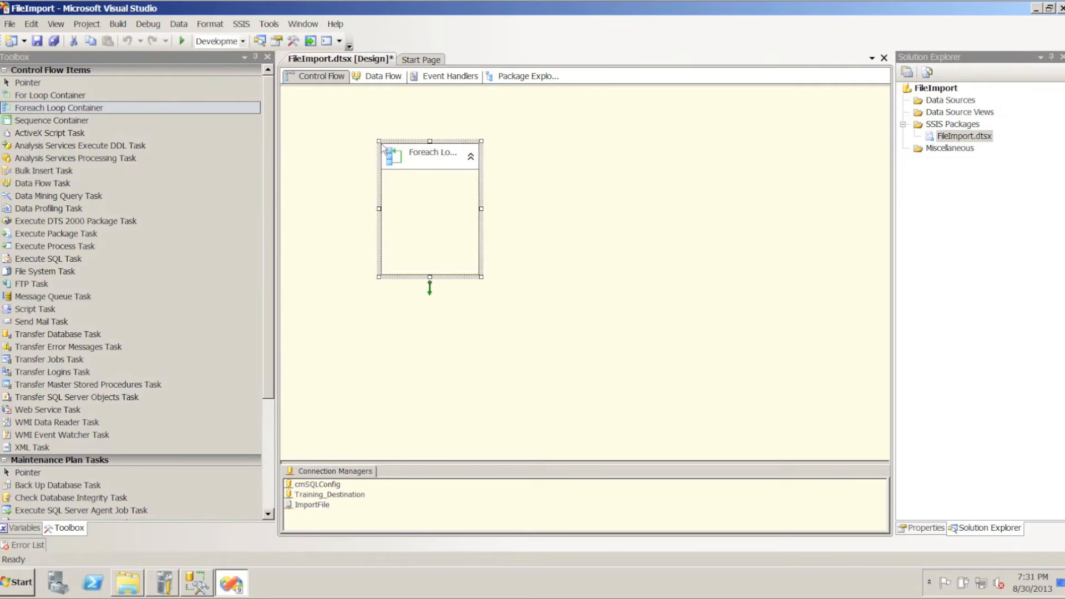
drag(481, 208, 636, 209)
Rename the loop container as Foreach File Loop Container
click(444, 153)
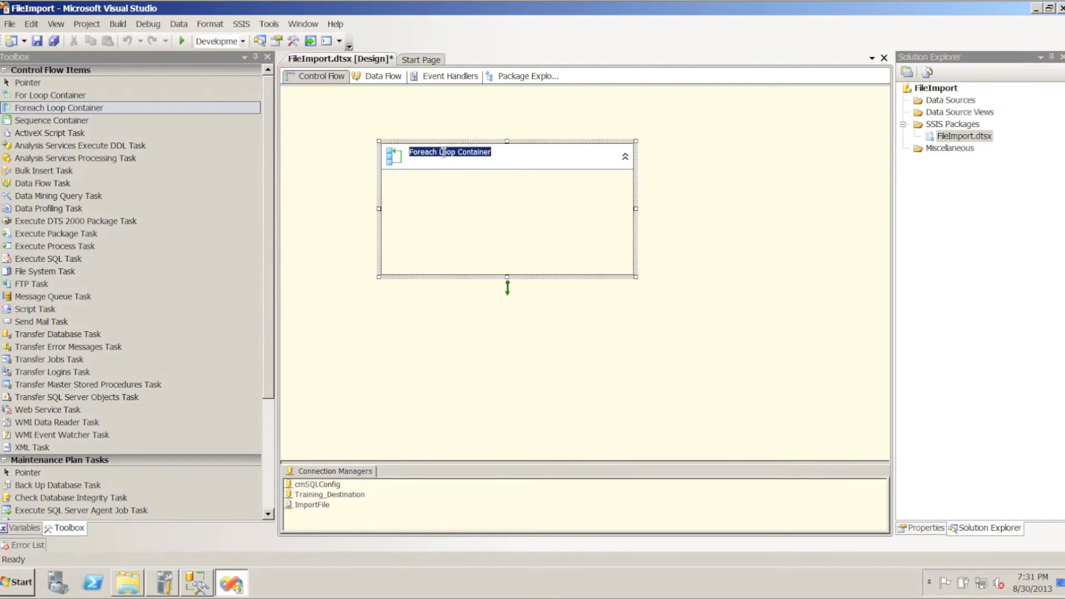
click(443, 153)
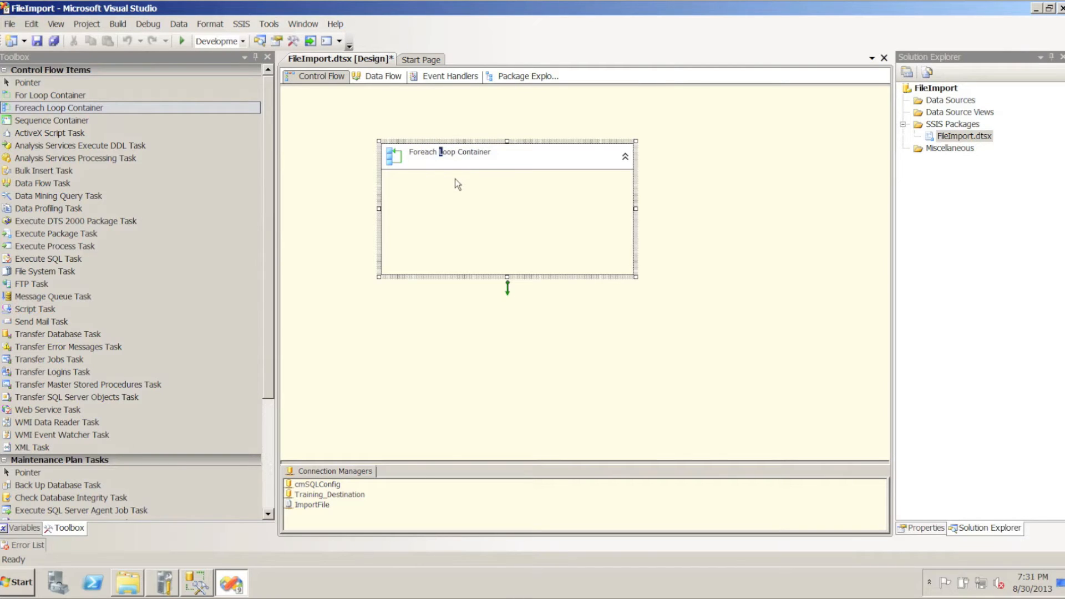
text(File)
key(Return)
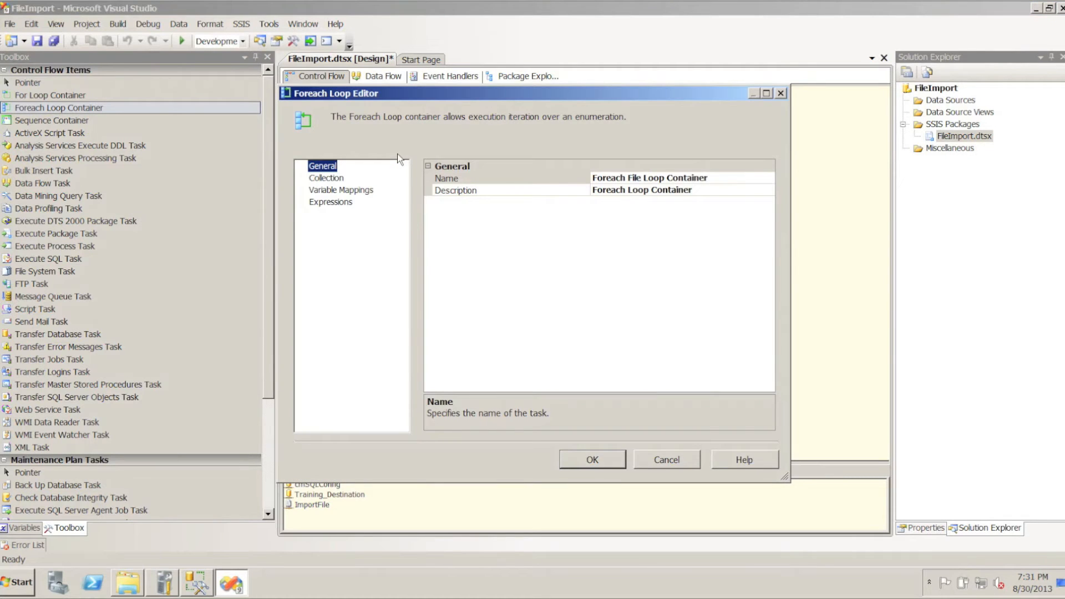
Set the loop's file enumerator folder to C:\Data\ImportFiles and its file name retrieval to the "Name and" option
click(320, 181)
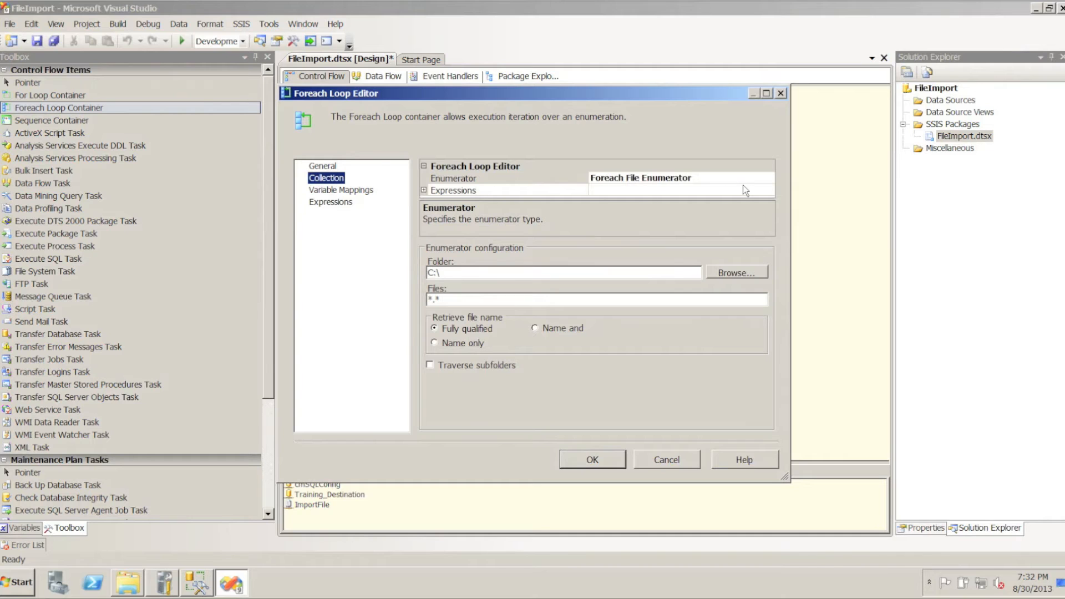
click(722, 273)
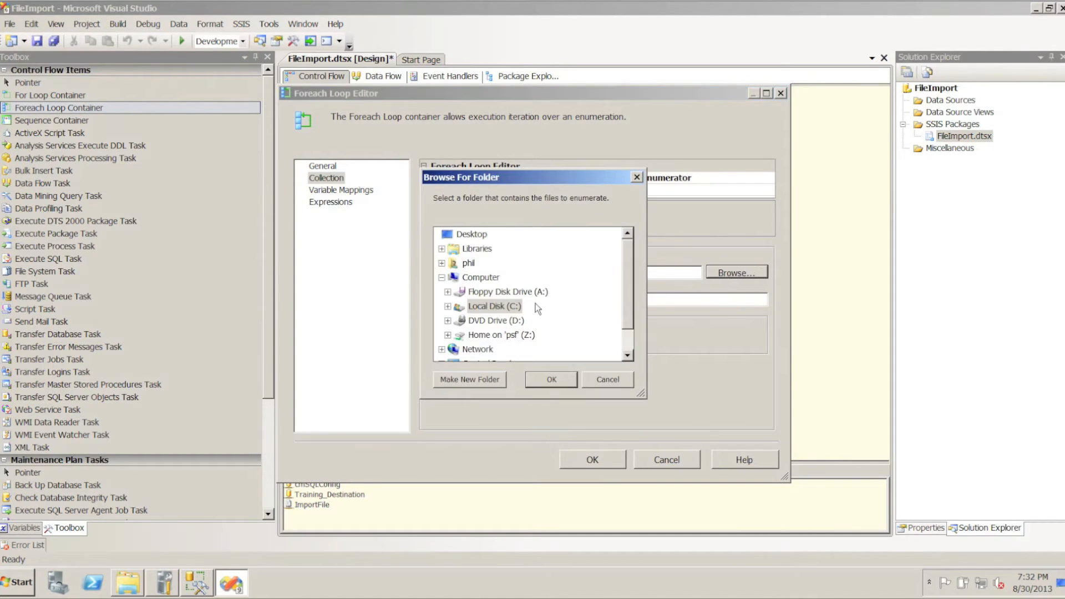
click(460, 308)
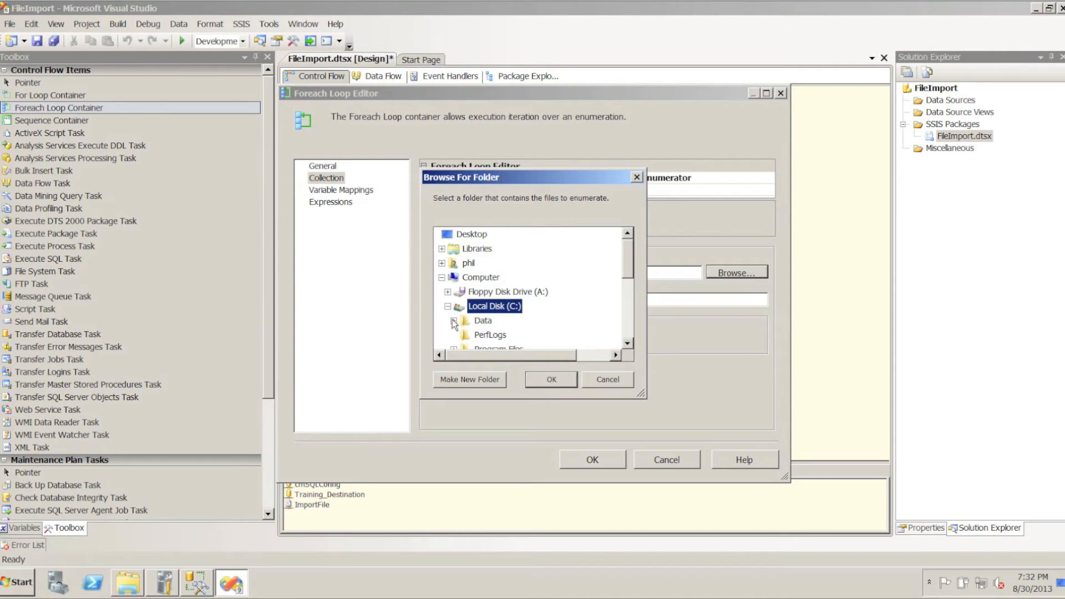
click(492, 321)
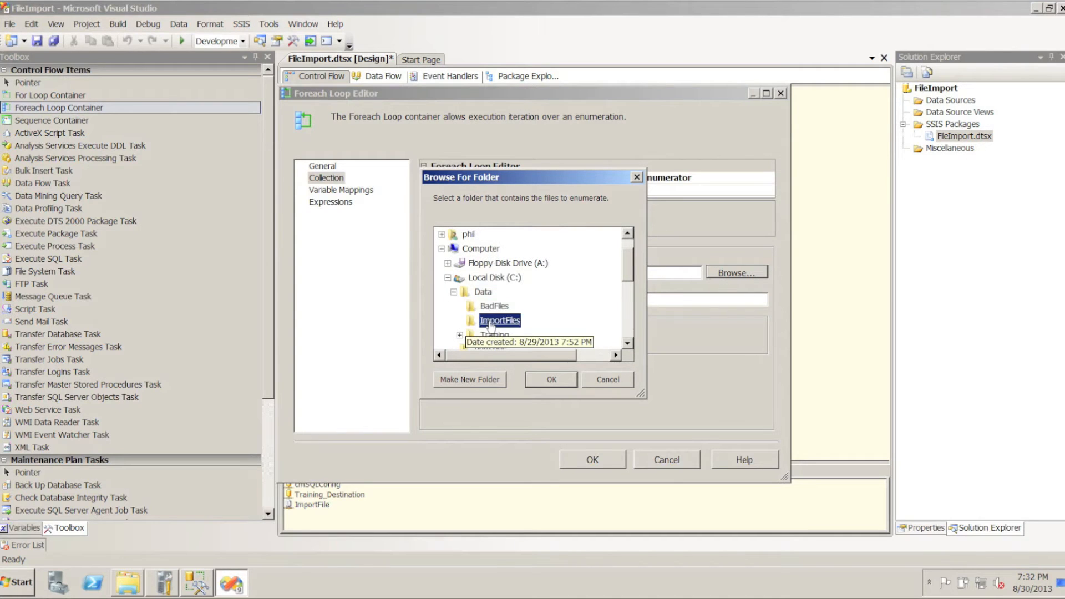
click(551, 380)
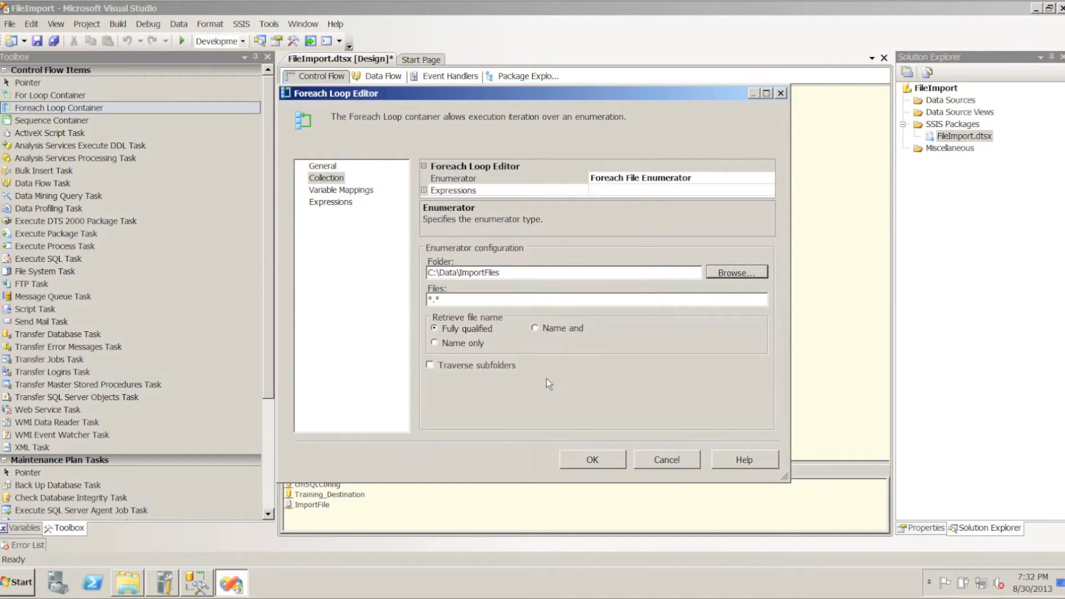
click(535, 328)
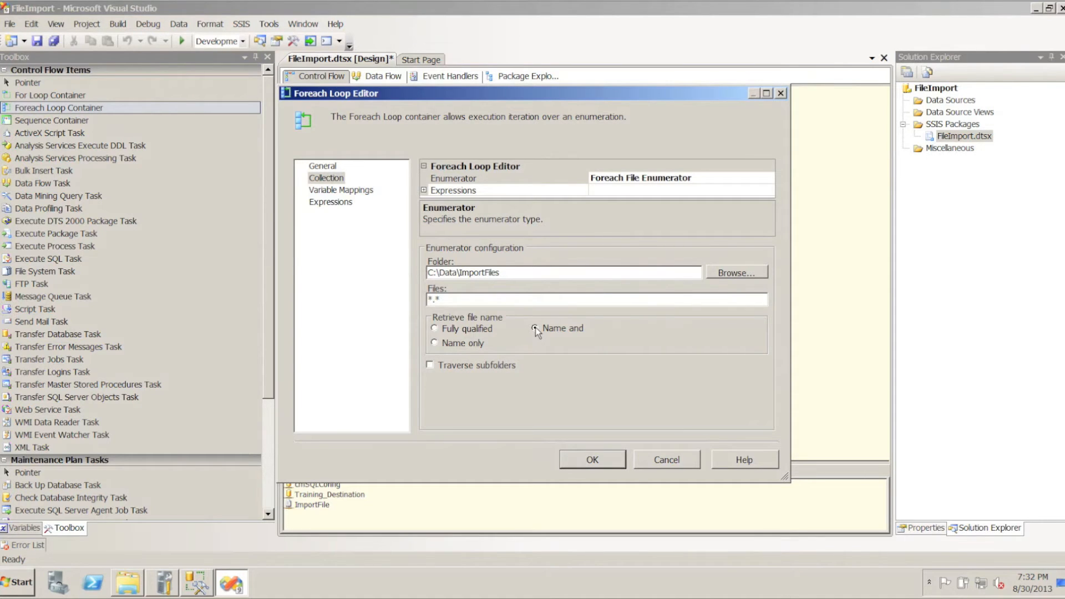
Give the enumerator's Directory property the expression @[User::FilePath], evaluate it and save the loop settings
click(426, 191)
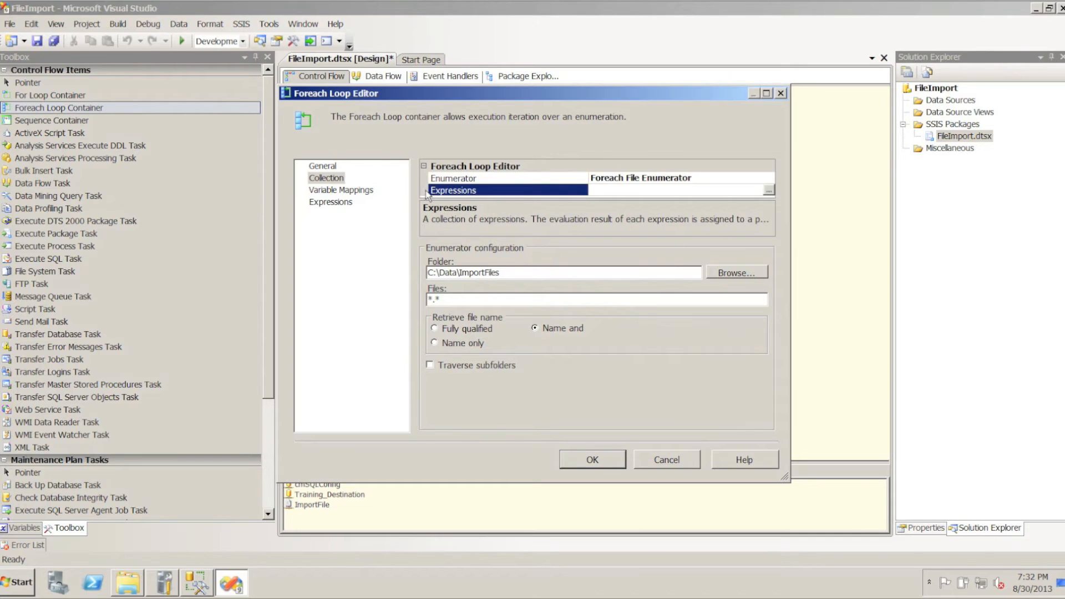
click(769, 191)
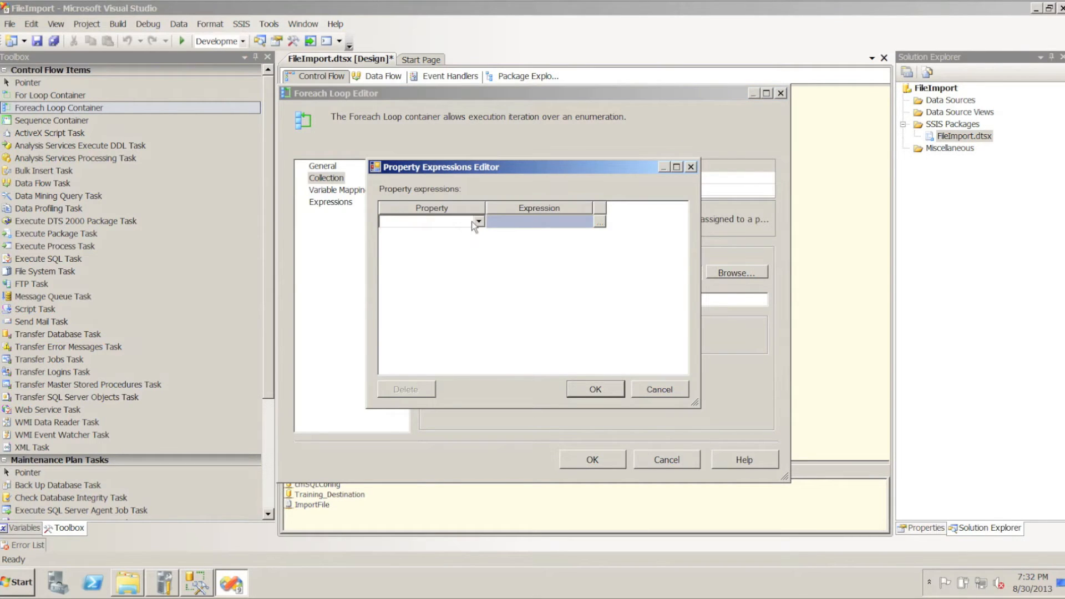
click(477, 222)
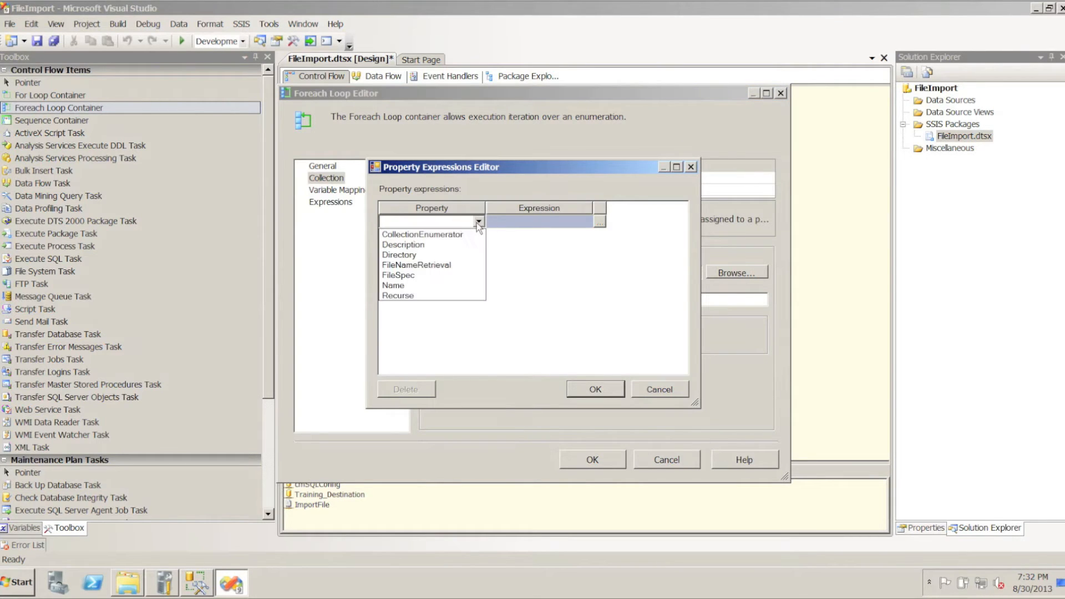
click(414, 255)
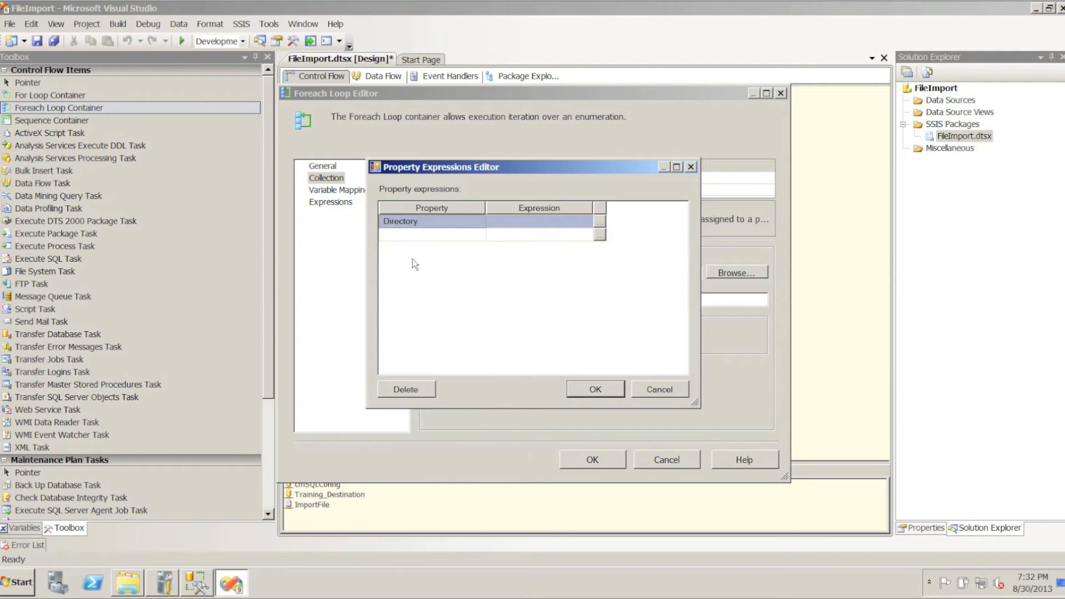
click(599, 224)
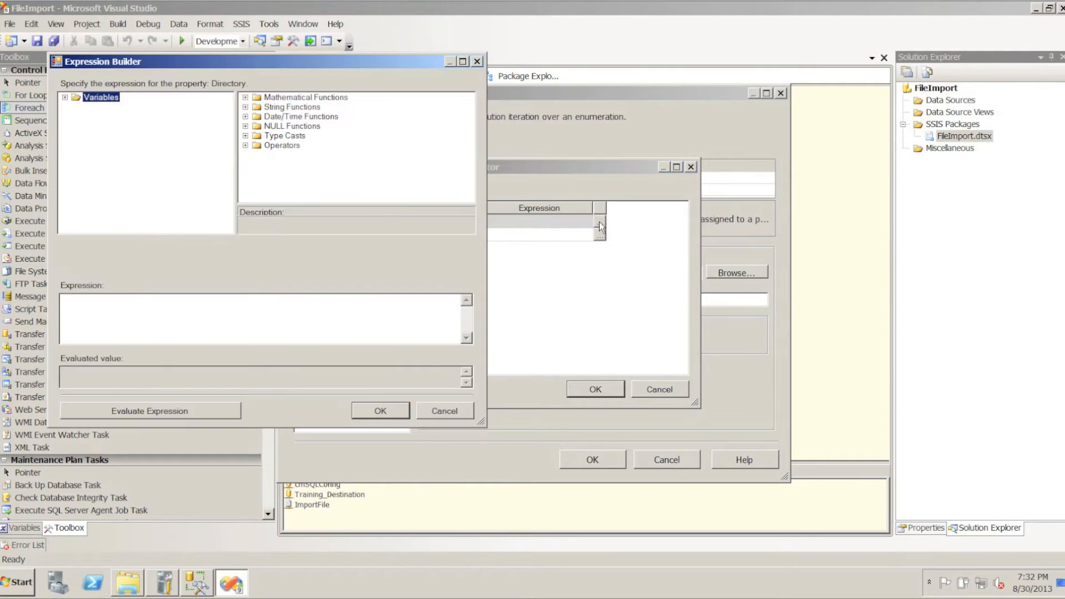
click(65, 99)
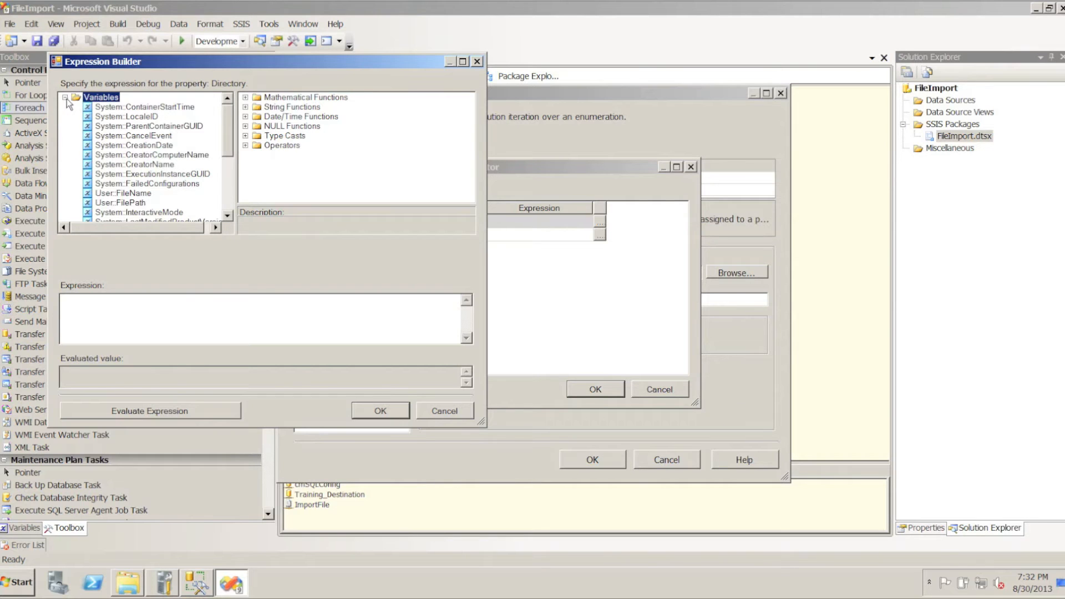
drag(135, 204, 131, 312)
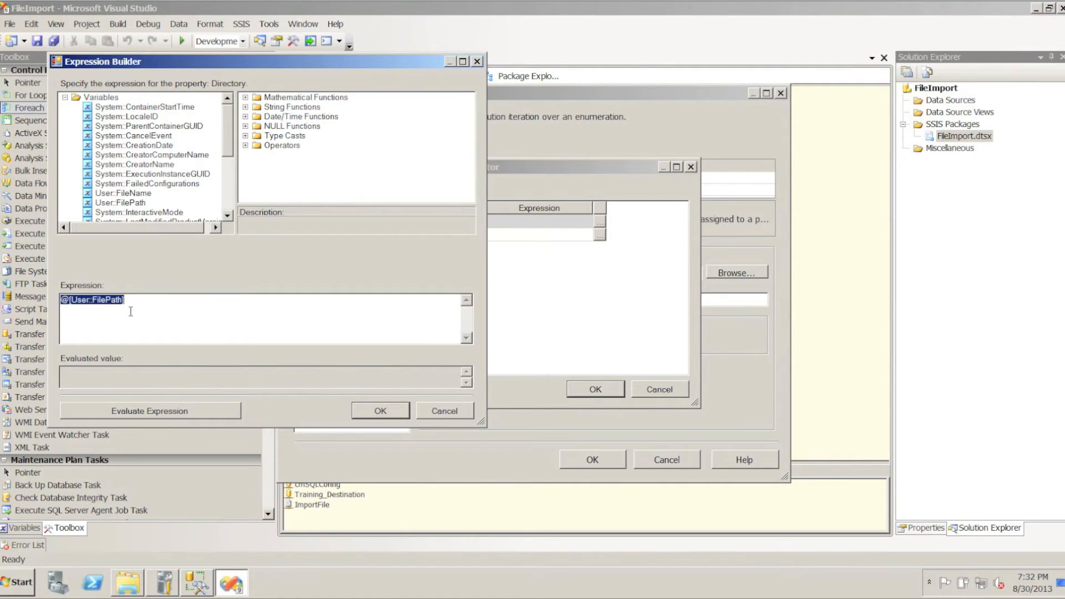
click(142, 414)
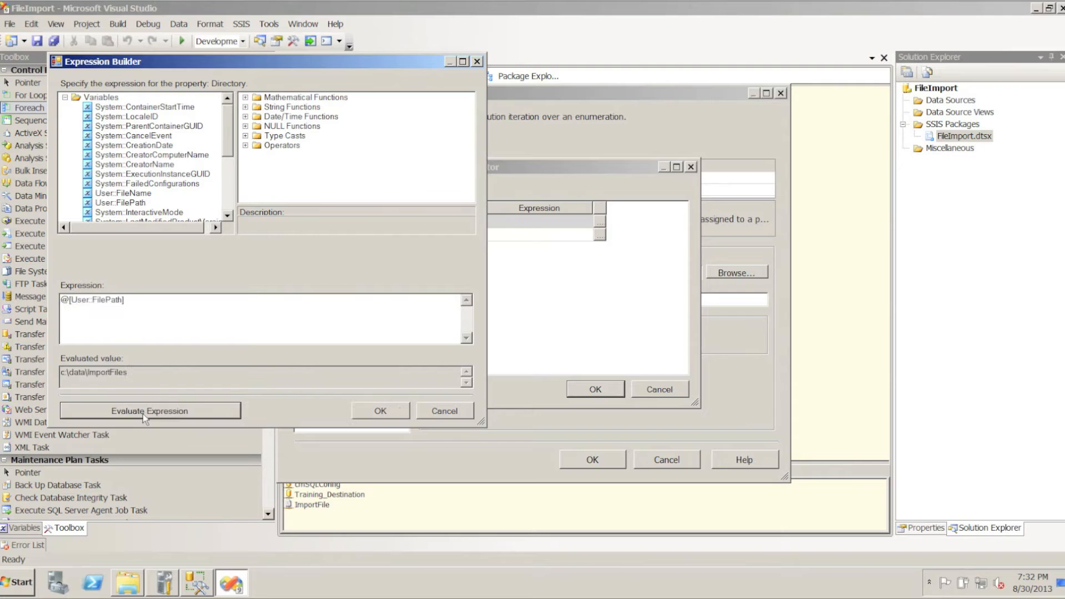
click(381, 412)
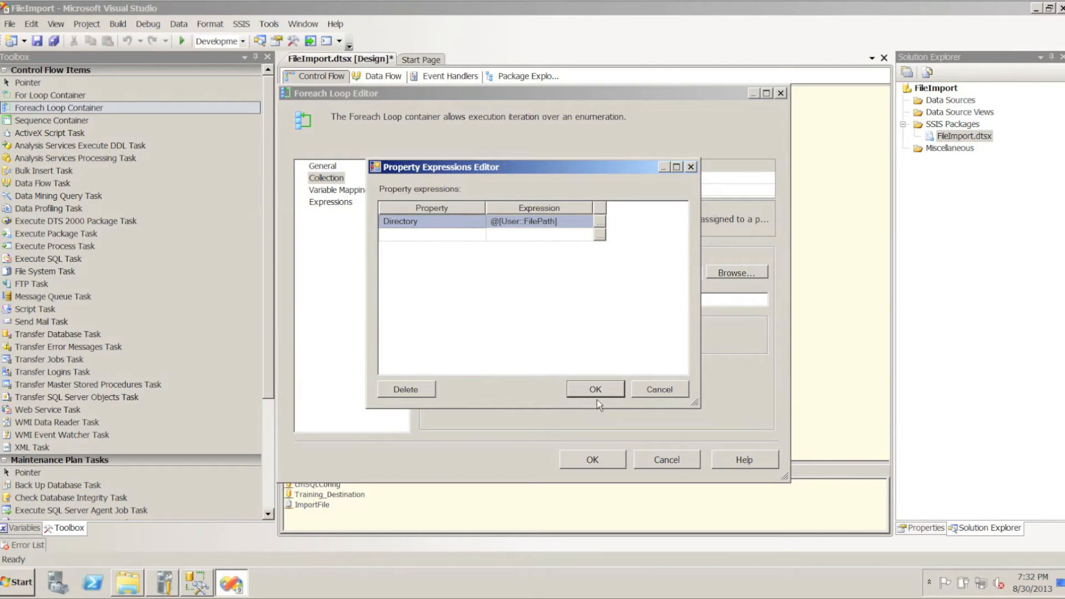
click(604, 390)
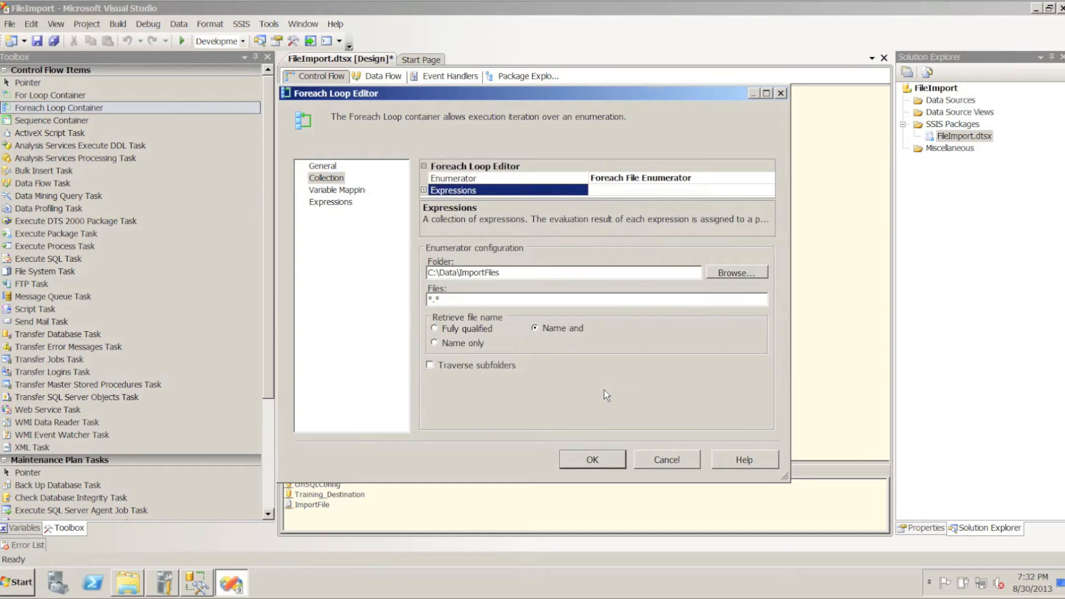
click(581, 458)
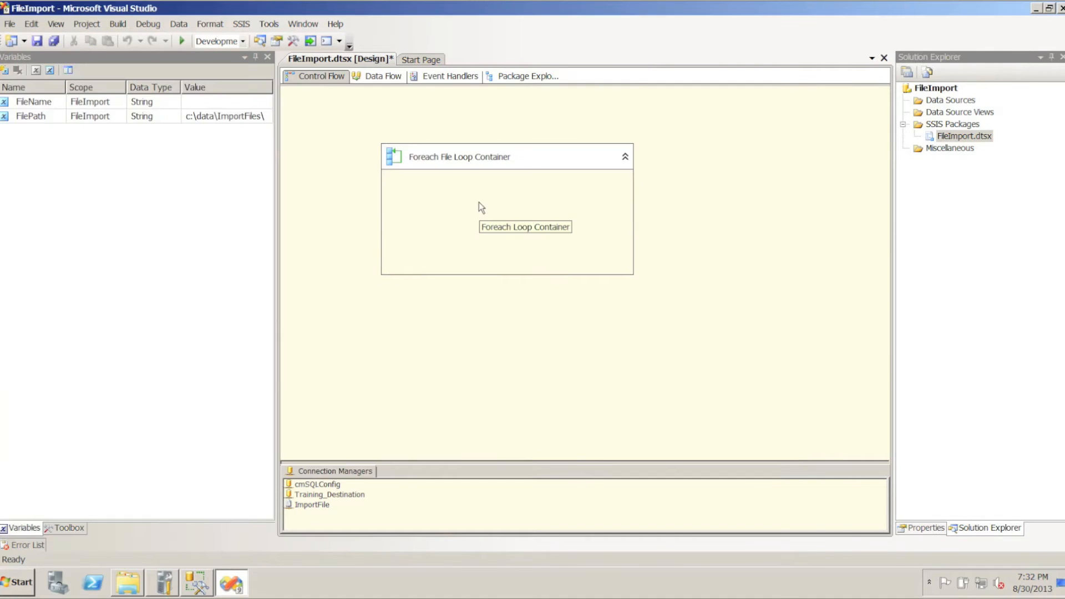
Switch to SQL Server Management Studio to check the FilePath row in the SSIS Configurations query results
click(202, 587)
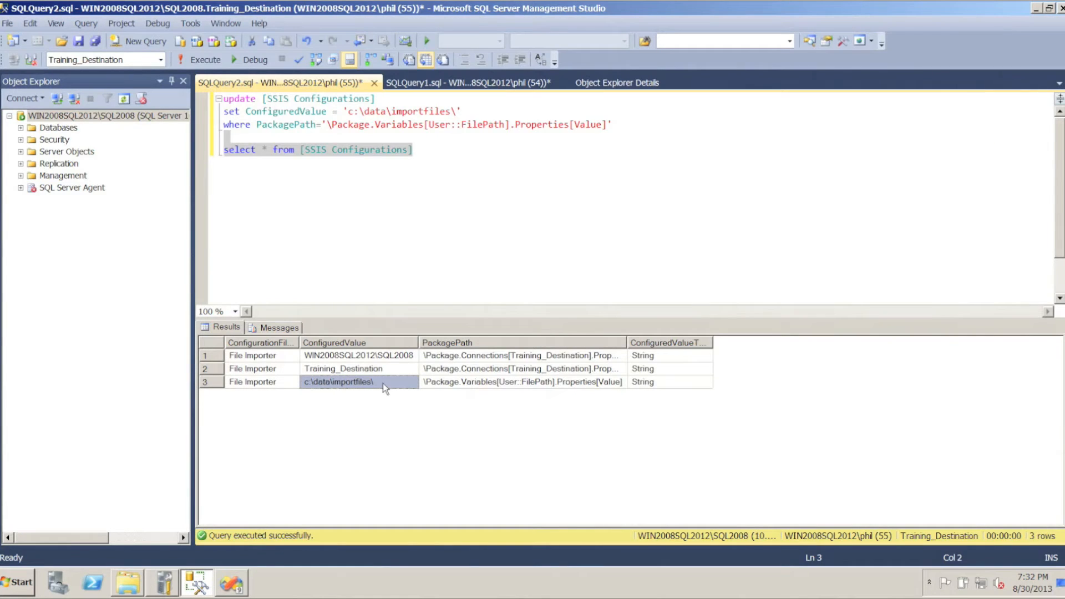
Switch back to Visual Studio and extend the Foreach File Loop Container downward to make more room inside it
click(231, 582)
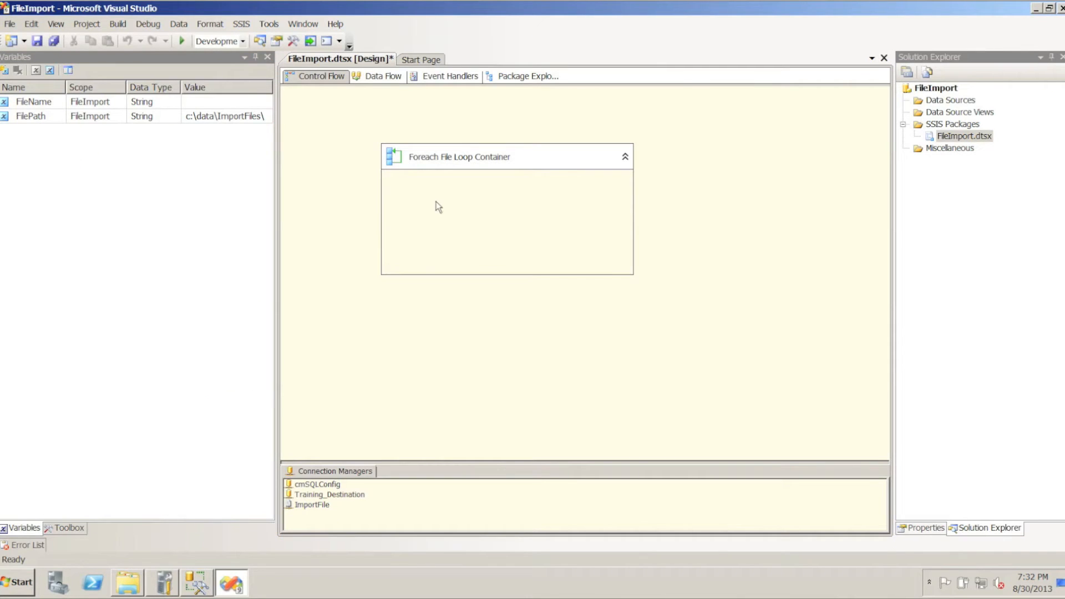
click(496, 266)
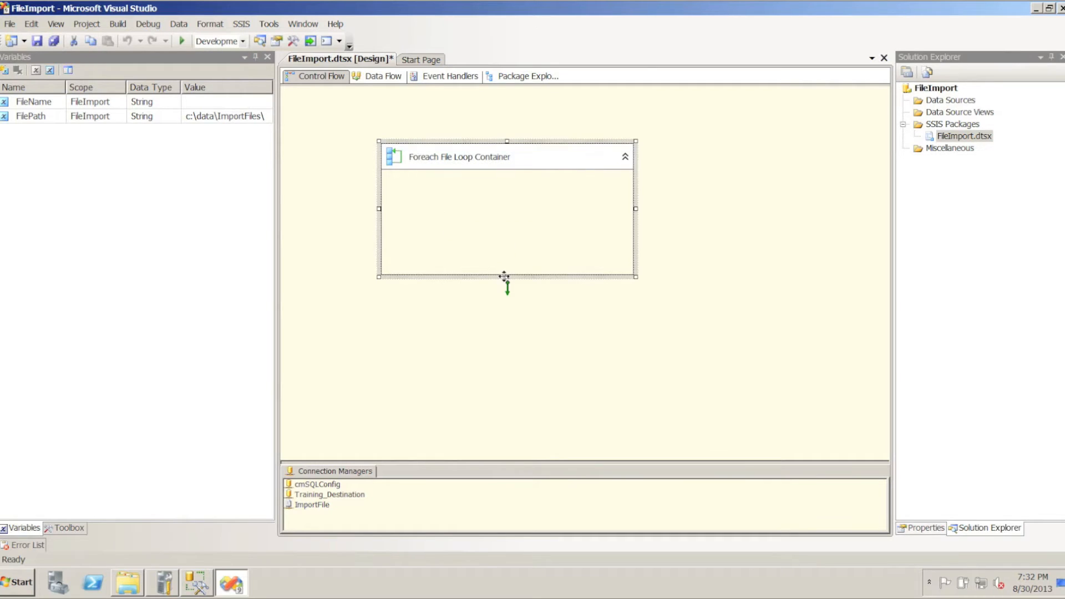
click(506, 280)
drag(507, 284, 506, 340)
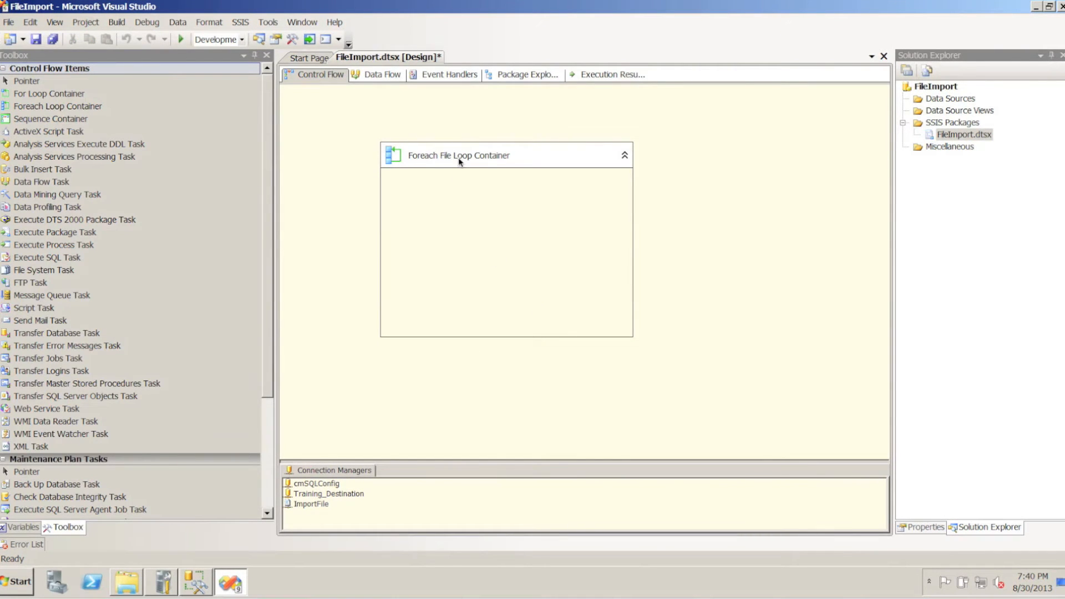
Review the loop container's Directory expression, map the User::FileName variable to index 0 and save the loop settings
click(407, 161)
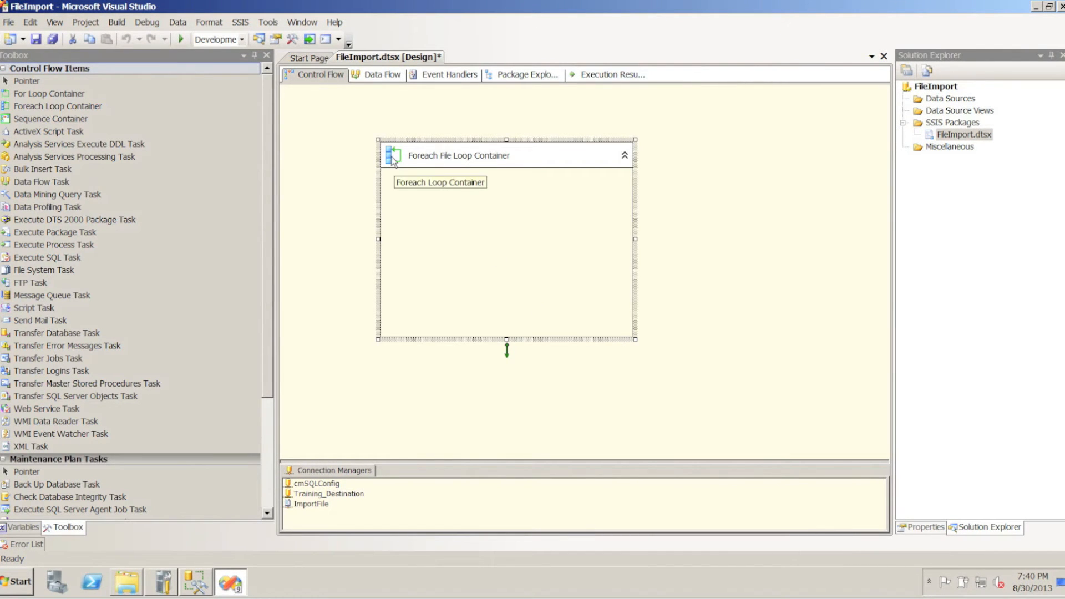
double_click(393, 161)
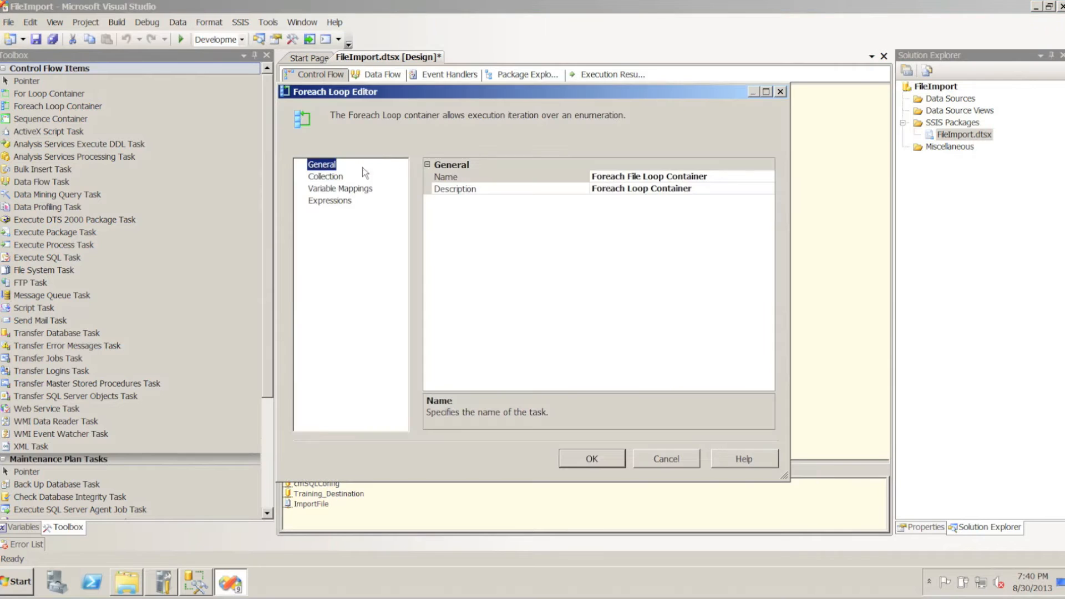
click(338, 177)
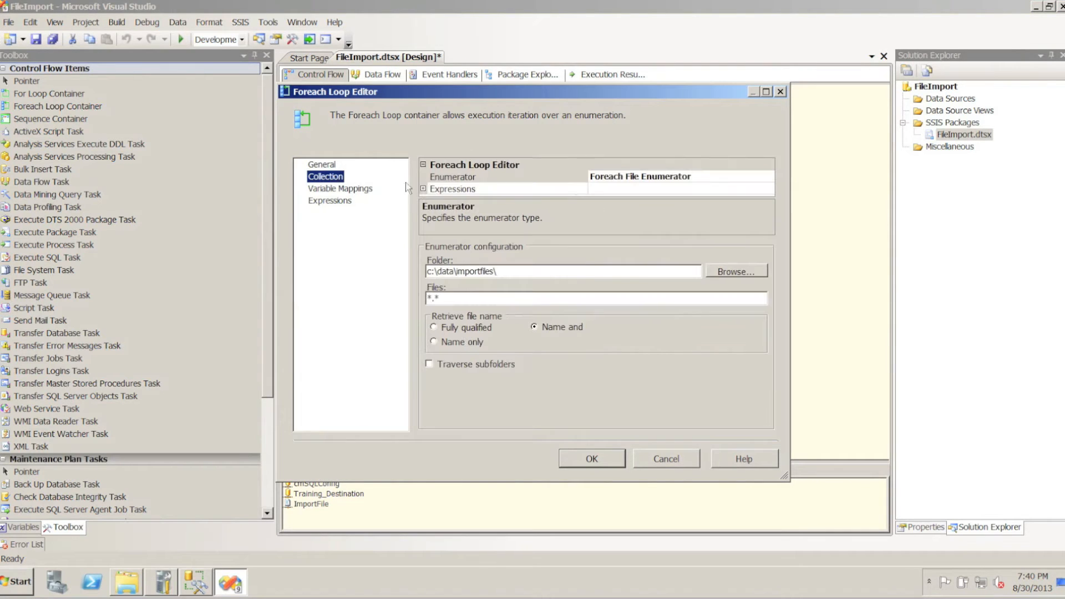
click(424, 189)
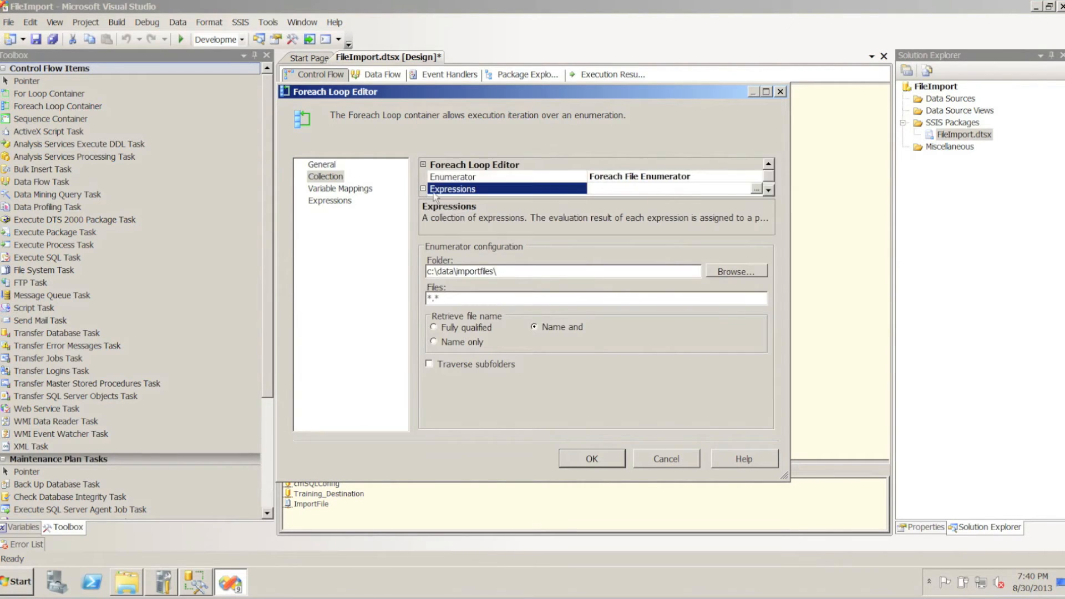
click(769, 189)
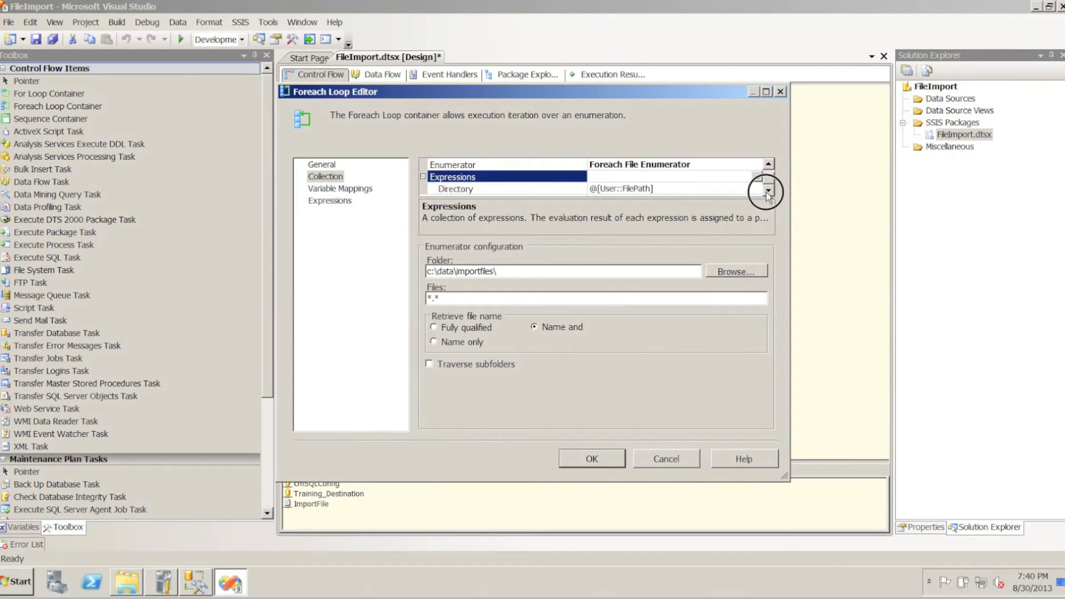
click(638, 189)
click(335, 190)
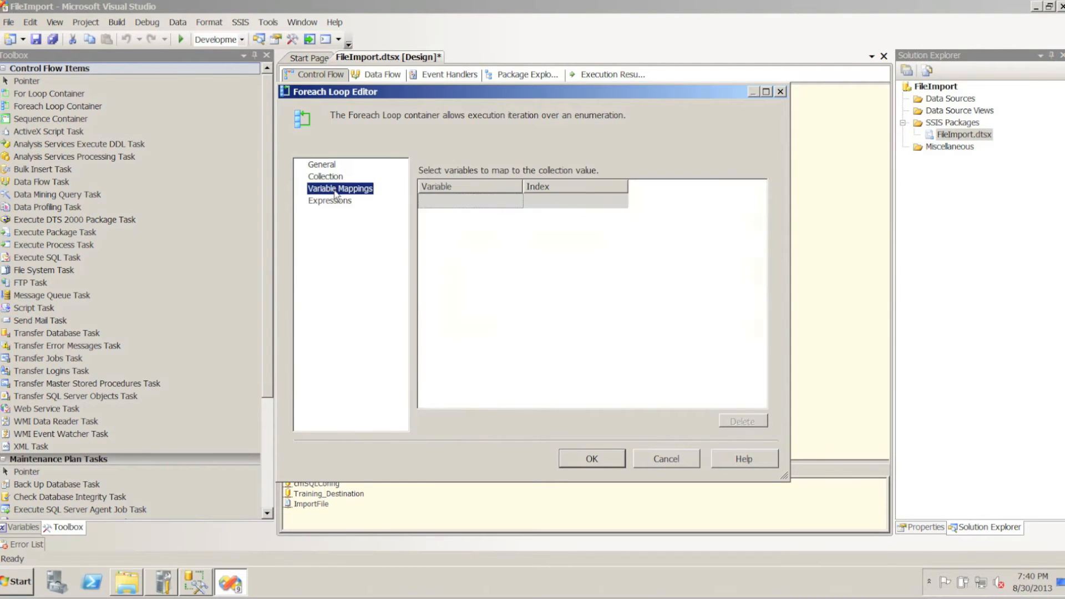
click(501, 205)
click(513, 203)
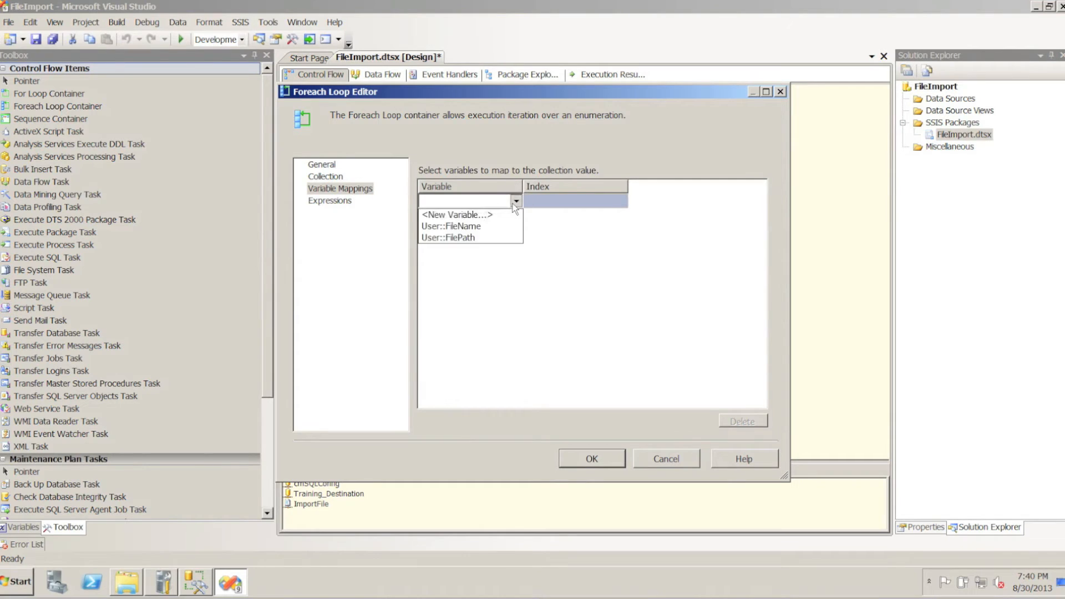
click(477, 226)
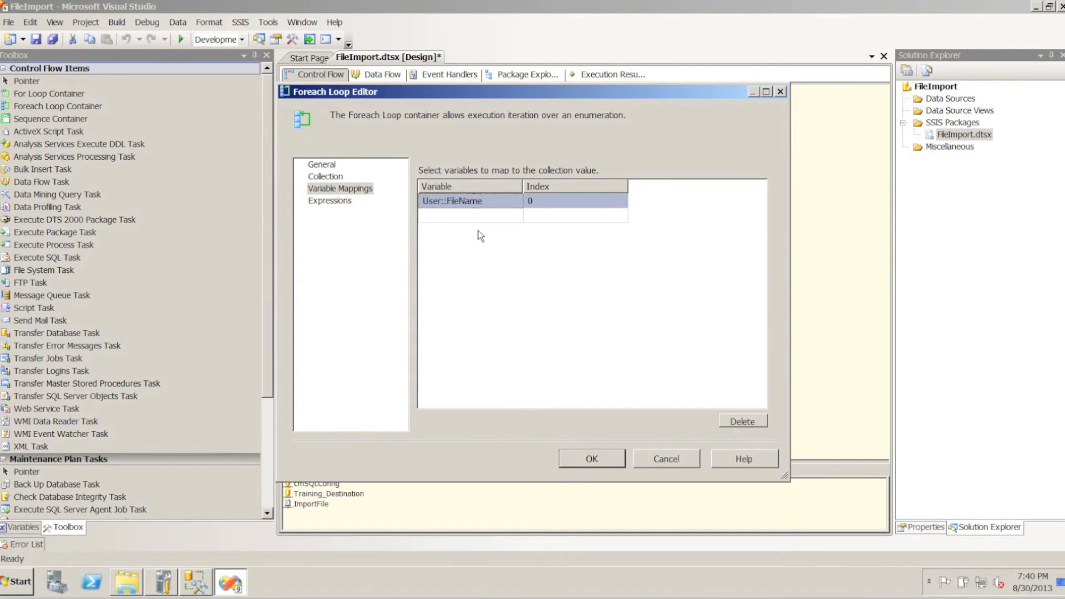
click(588, 461)
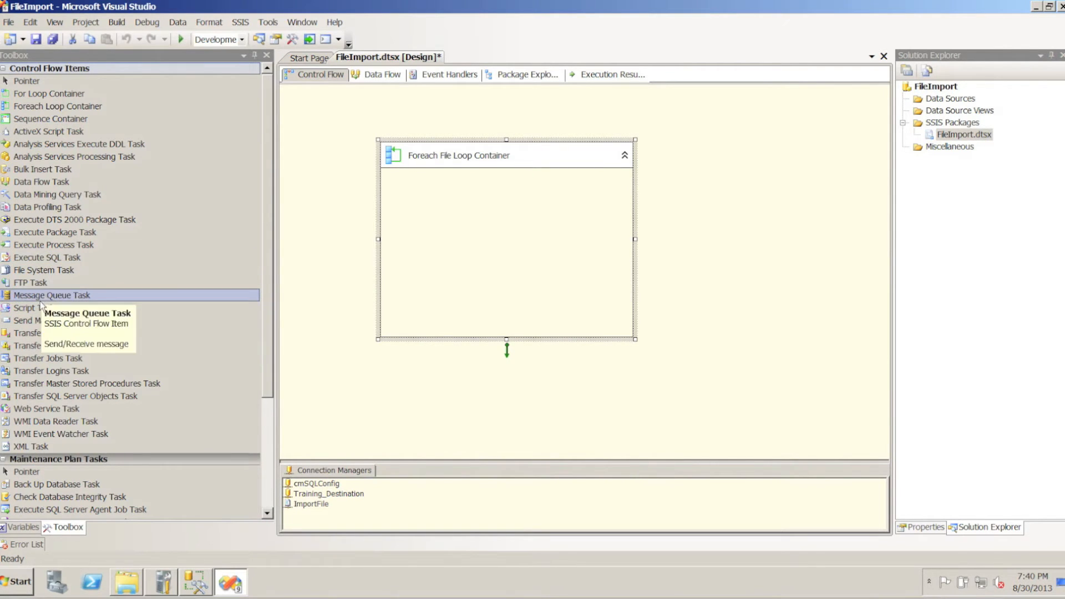
Add a Script Task inside the Foreach File Loop Container and rename it Set File Connection
drag(51, 308, 423, 205)
drag(506, 216, 562, 218)
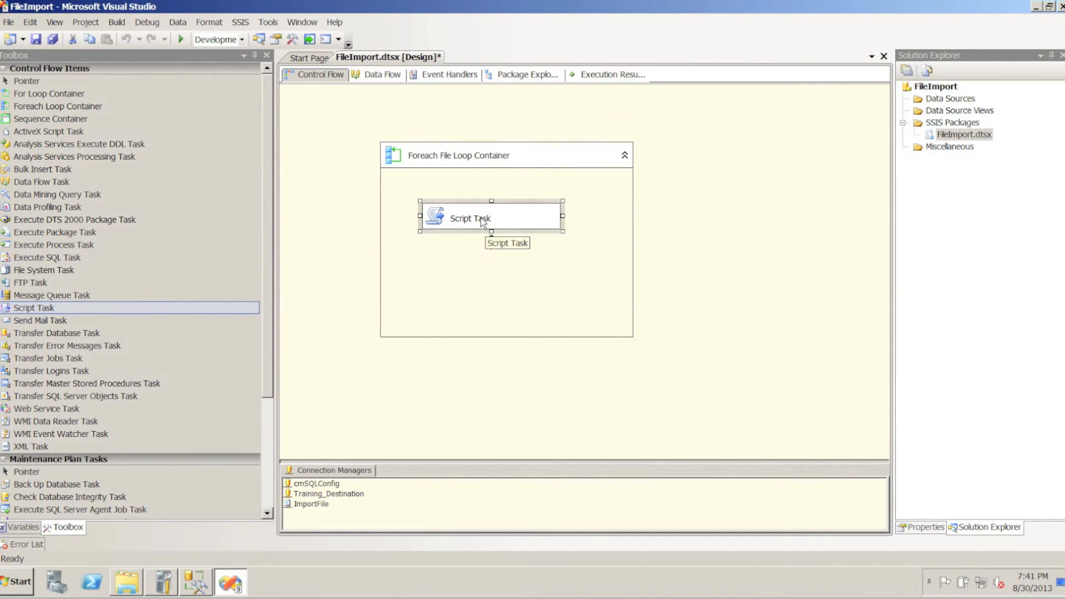
right_click(482, 219)
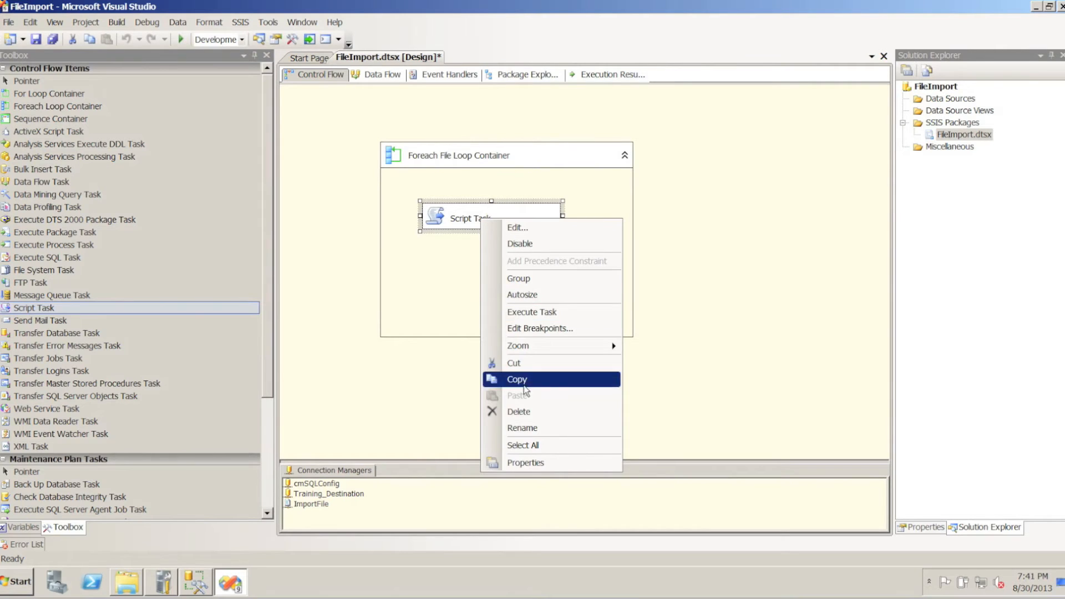
click(522, 427)
text(Set File Co)
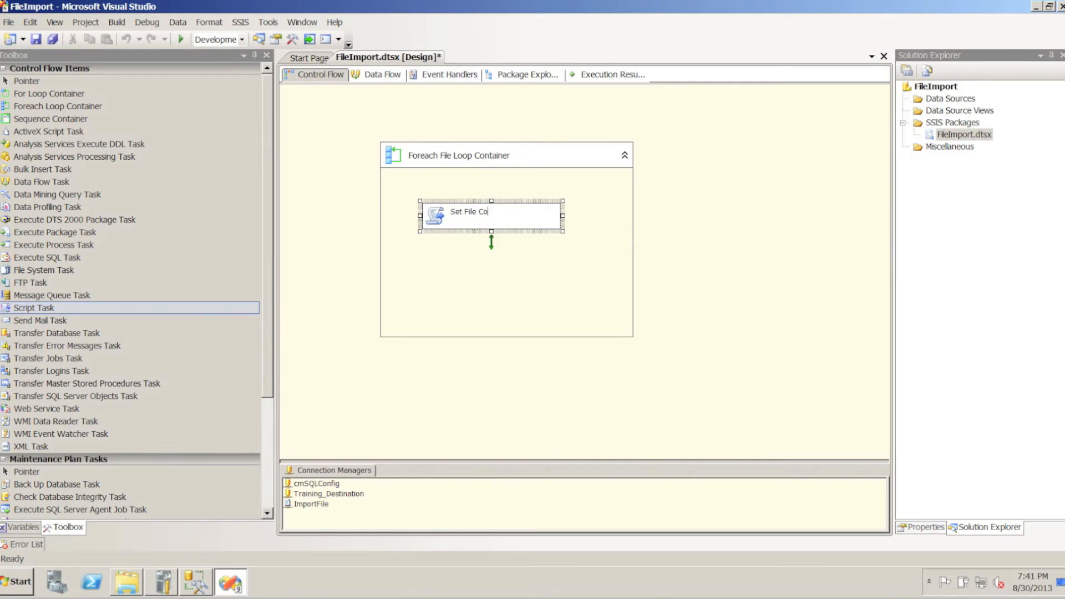
text(nnection)
click(454, 291)
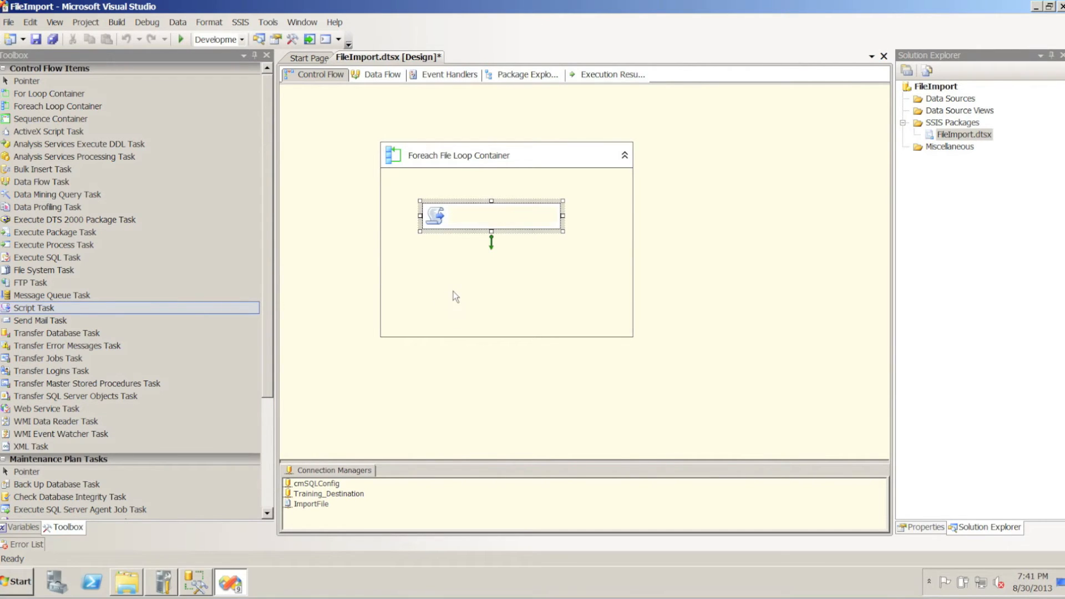
Set the Set File Connection task's ReadOnlyVariables to User::FileName and User::FilePath
click(435, 218)
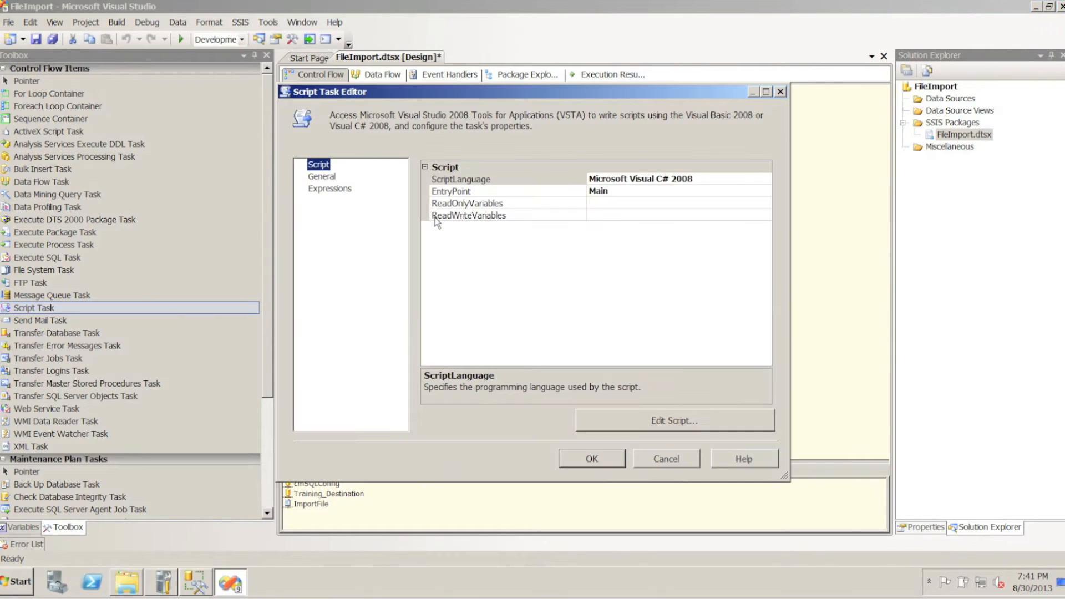
click(638, 203)
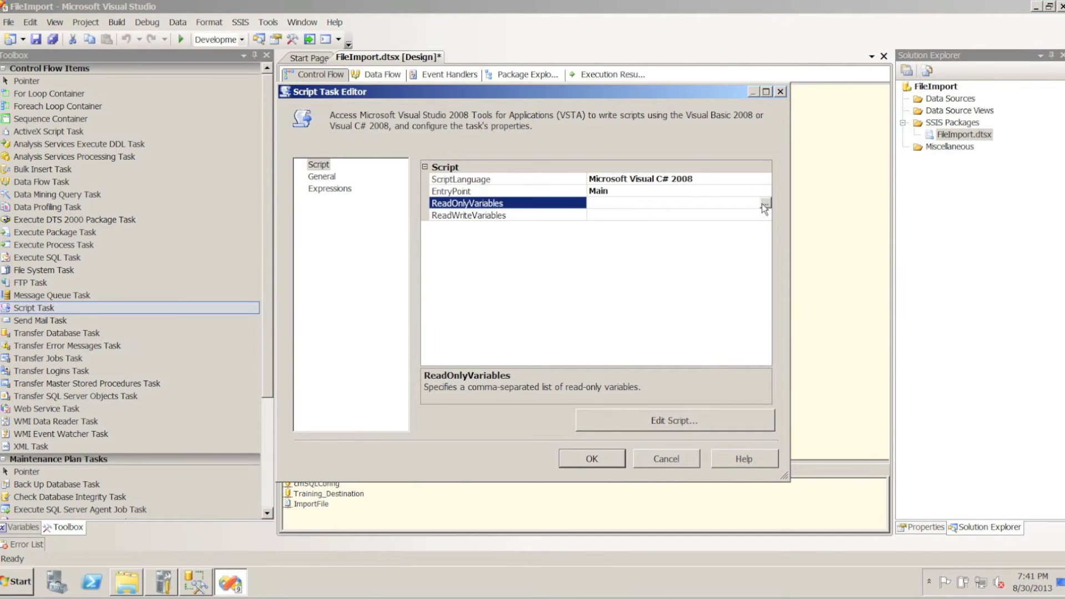
click(761, 204)
click(412, 221)
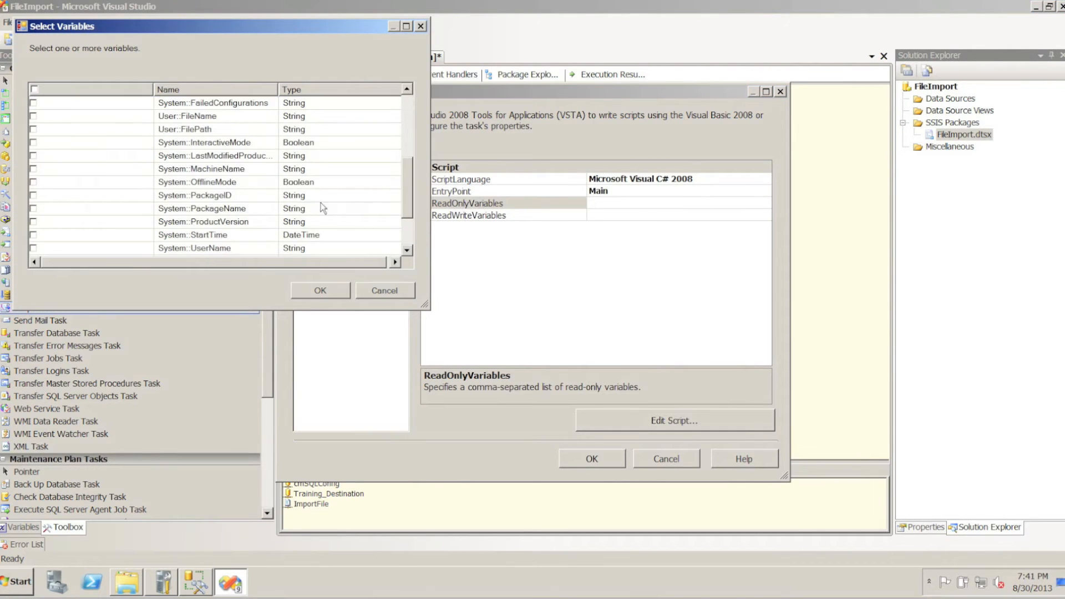
click(33, 116)
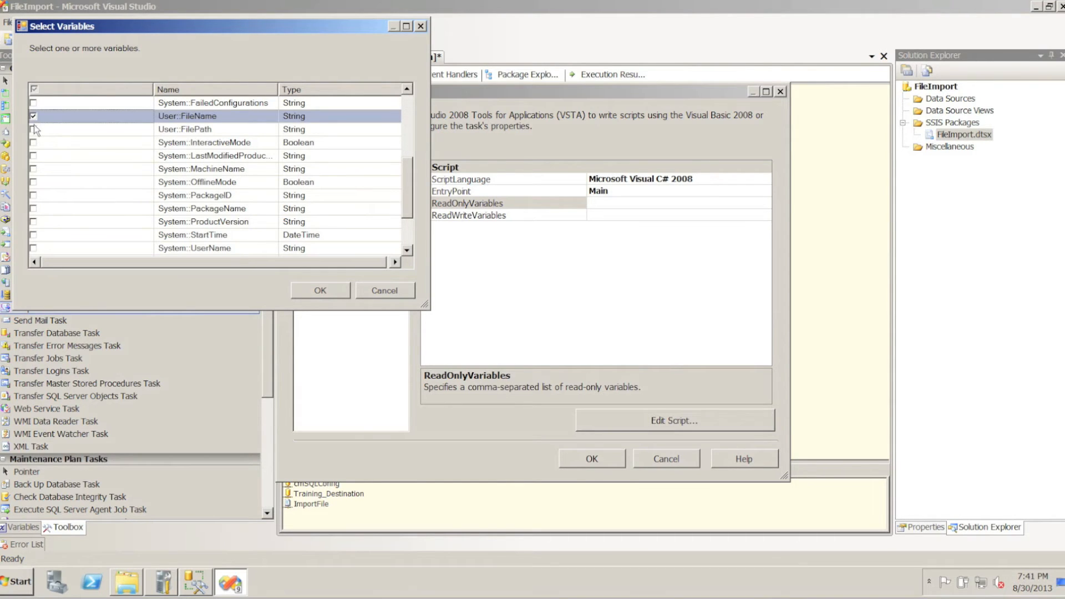
click(33, 130)
click(317, 289)
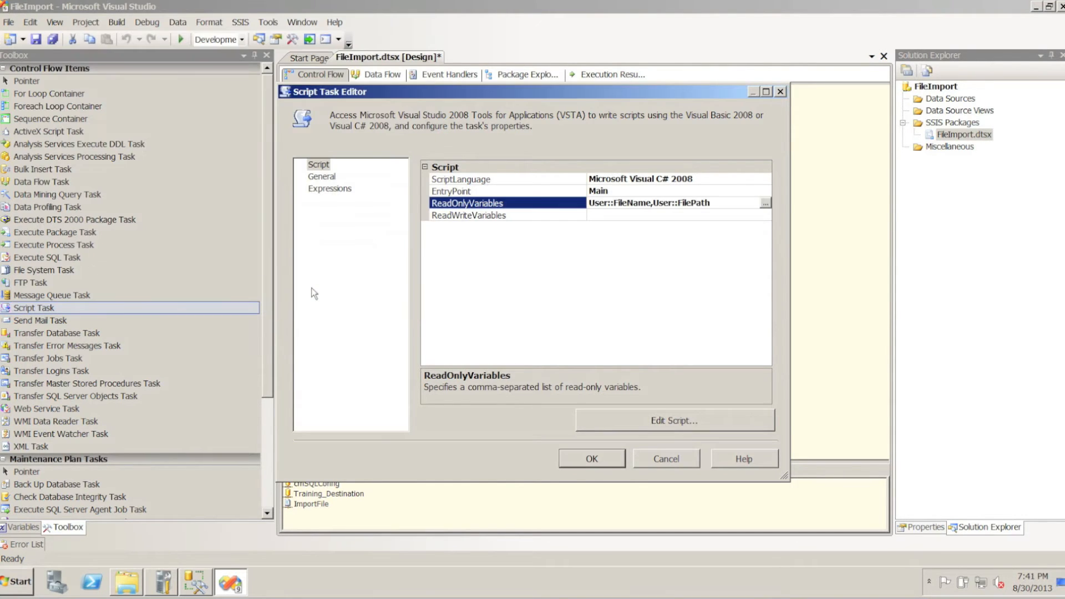
In the script's Main() method, add Dts.Connections["ImportFile"].ConnectionString = Dts.Variables["FilePath"].Value.ToString() + Dts.Variables["FileName"].Value.ToString(); above the TaskResult line
click(607, 422)
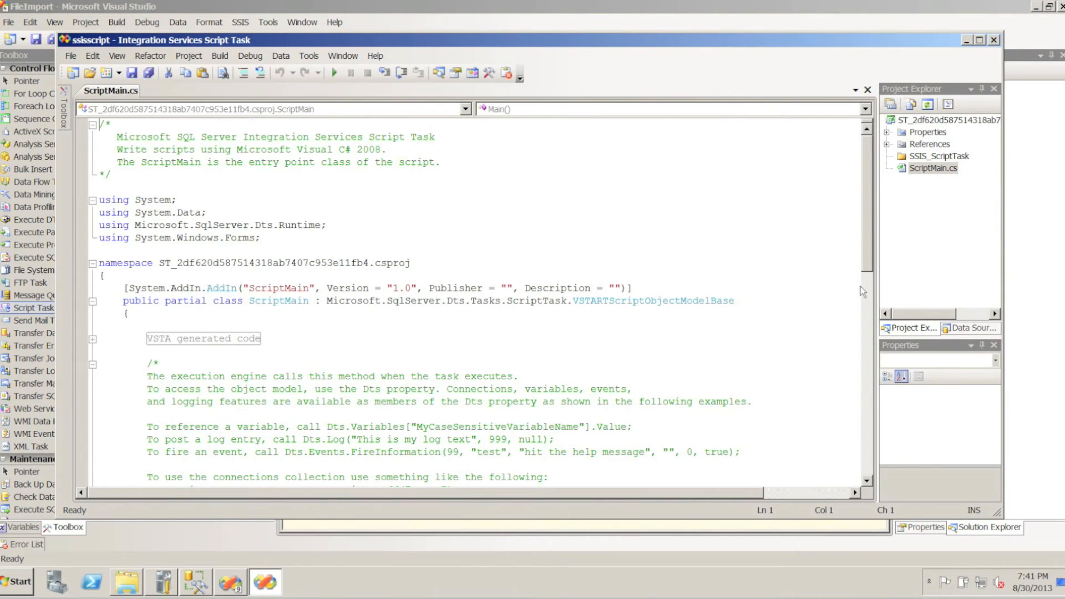
drag(863, 244, 864, 353)
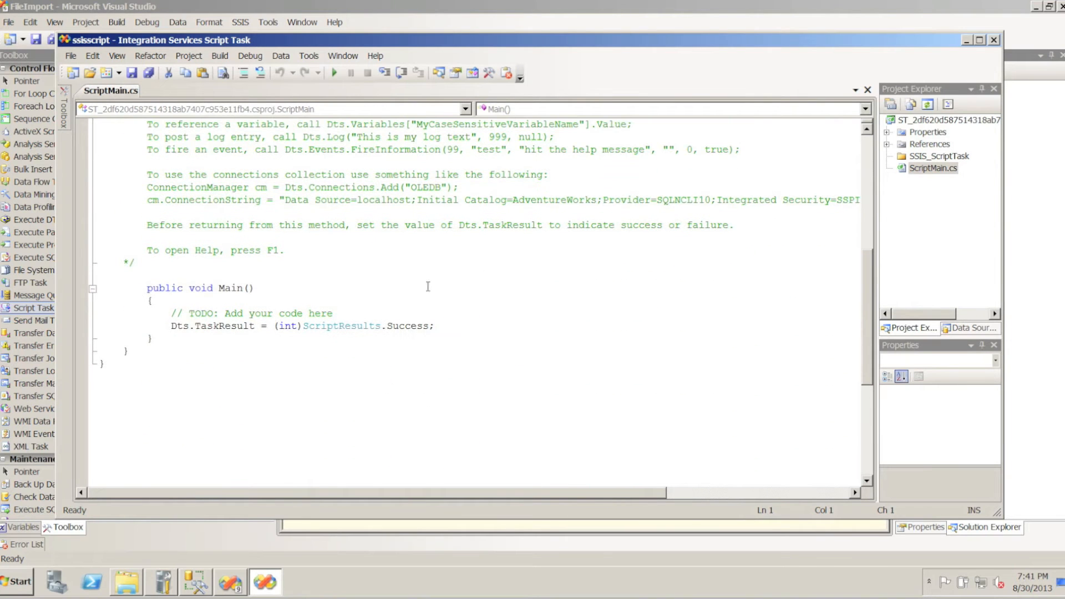
click(358, 309)
key(Return)
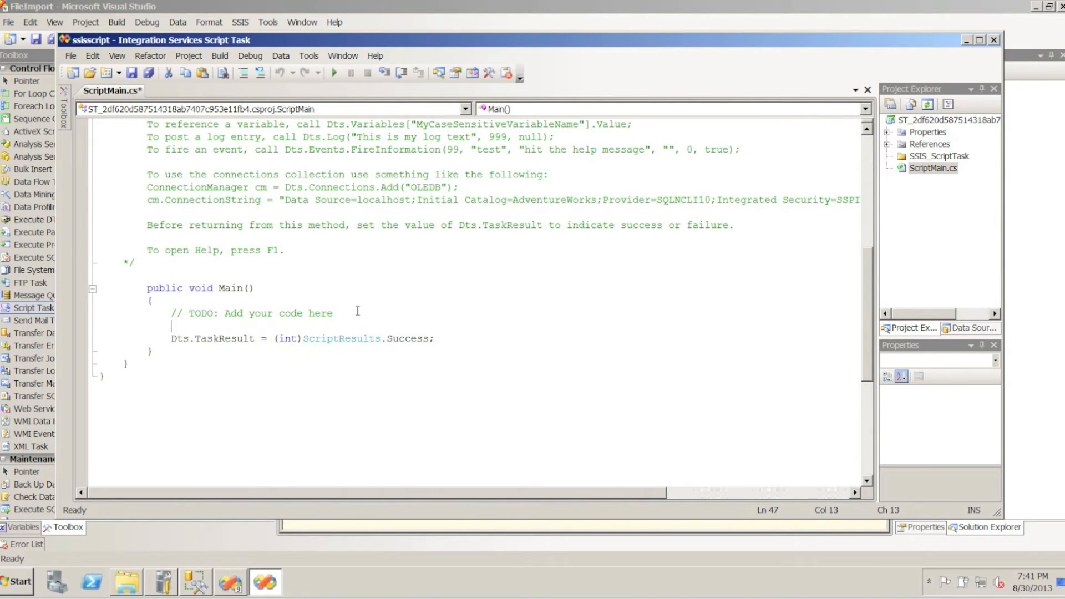
text(Dts.c)
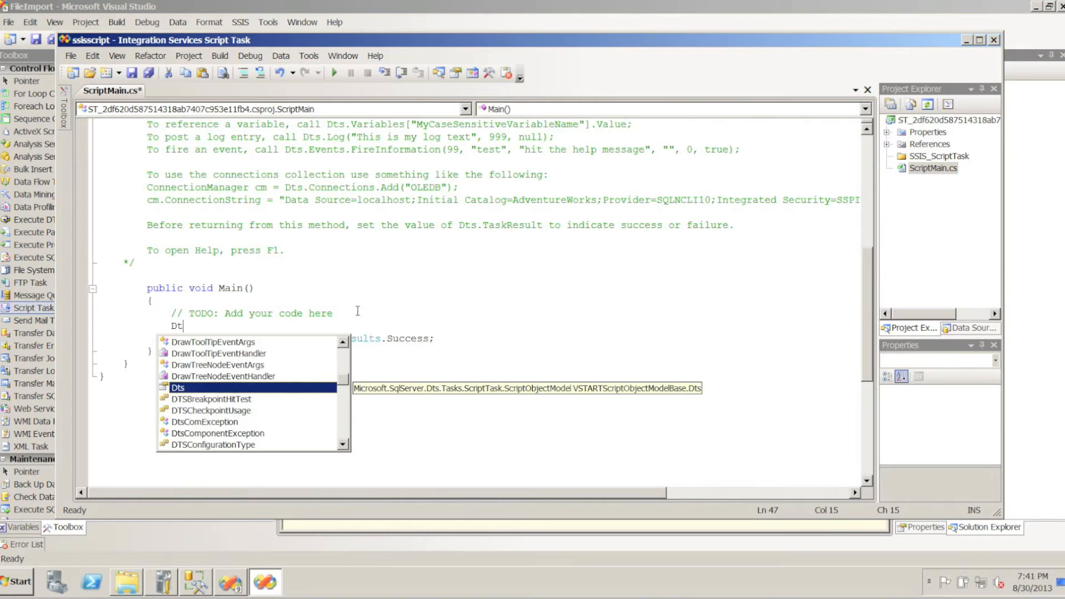
key(Escape)
text(.c)
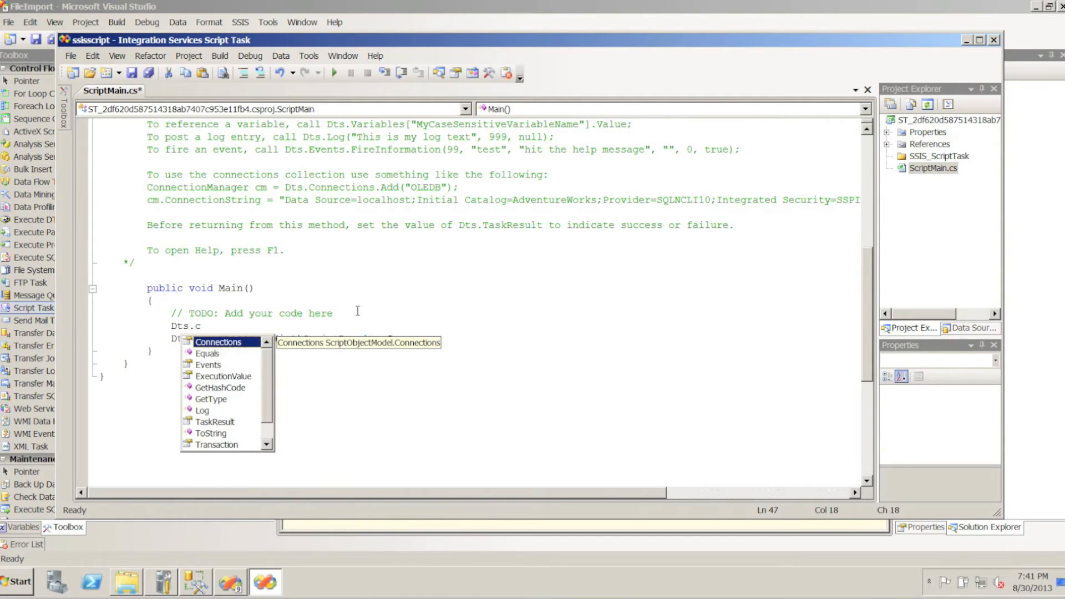
key(Tab)
text([)
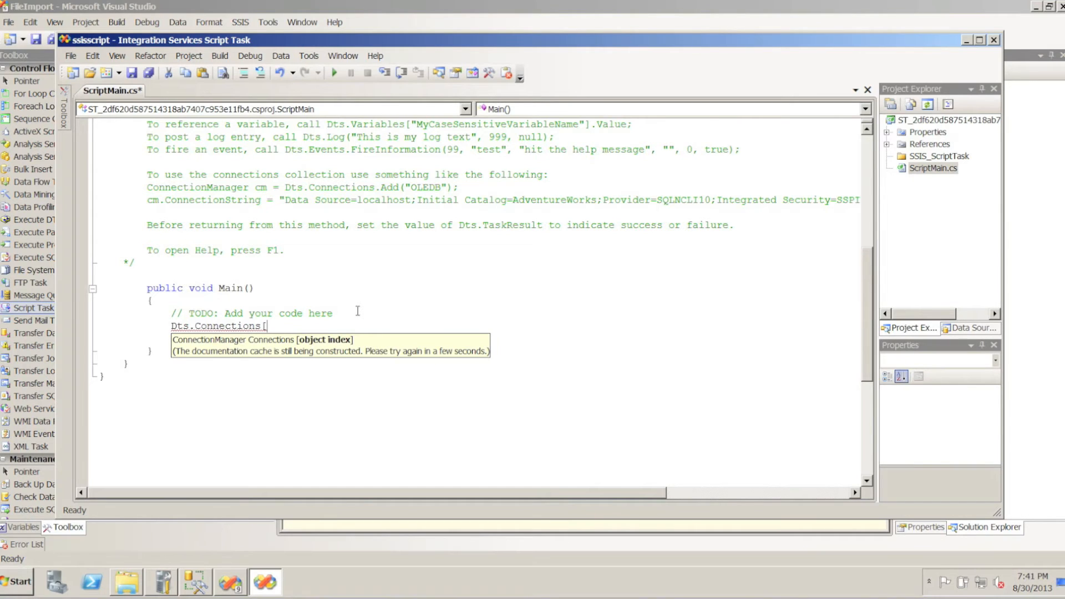
text("ImportFile"].C)
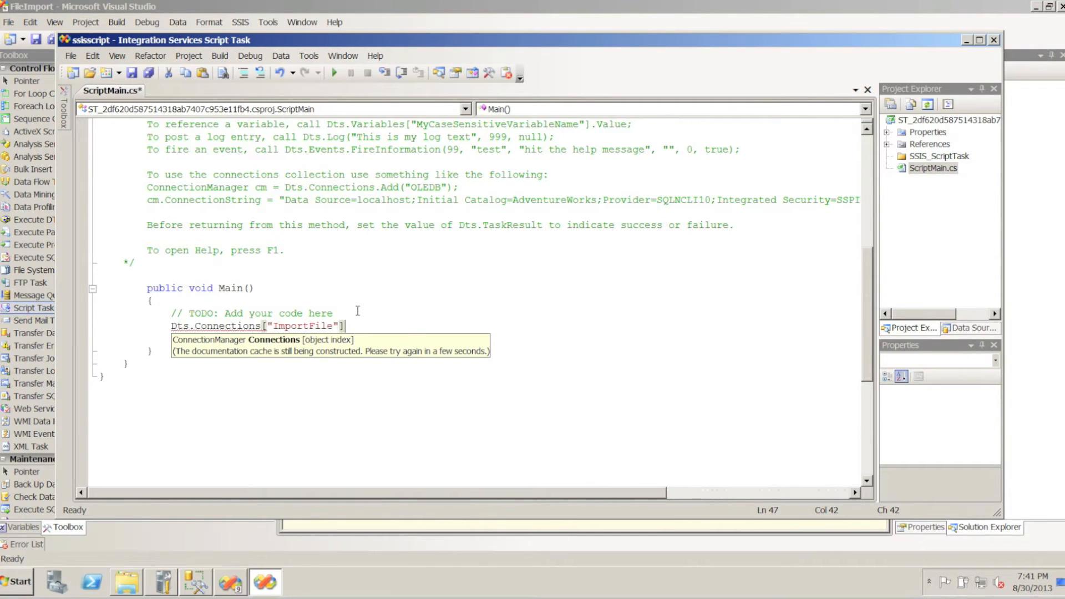
key(Tab)
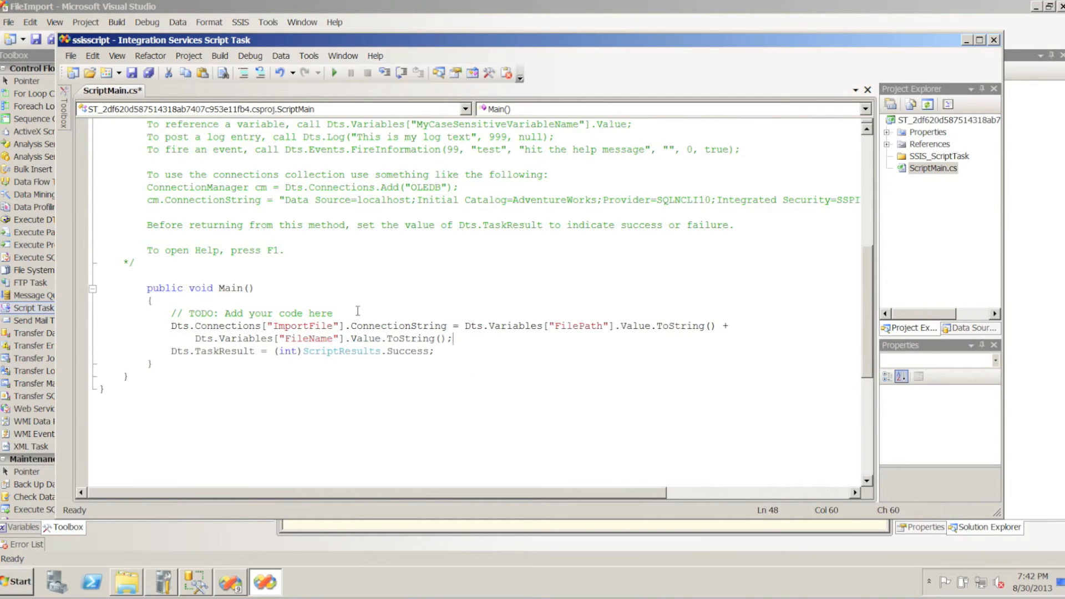
Append the comment //filename from loop, filepath from config to the connection string statement, close the script editor and save the task settings
double_click(308, 326)
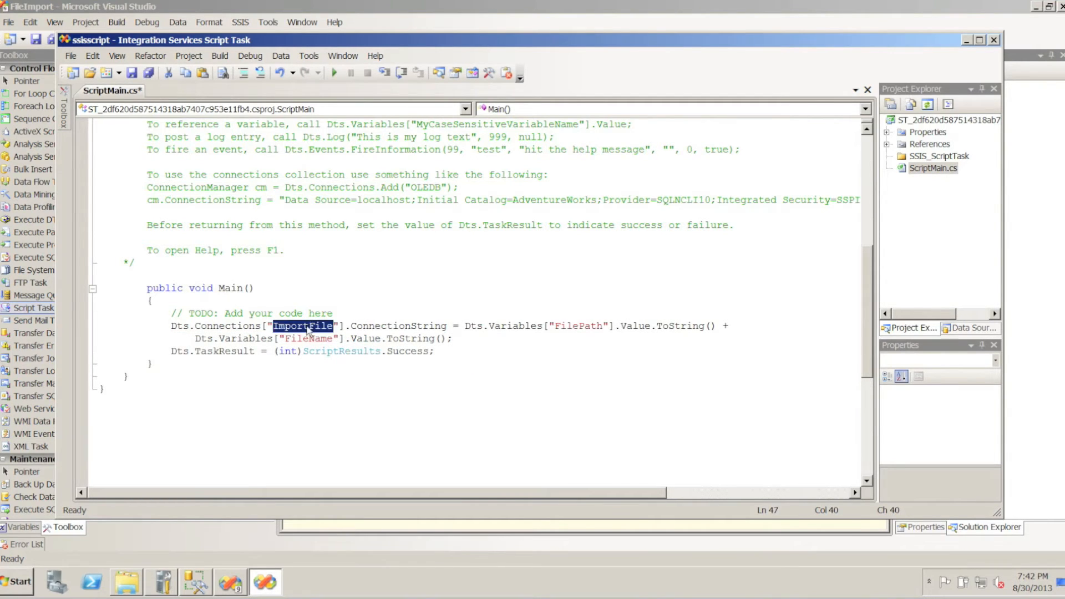
double_click(394, 327)
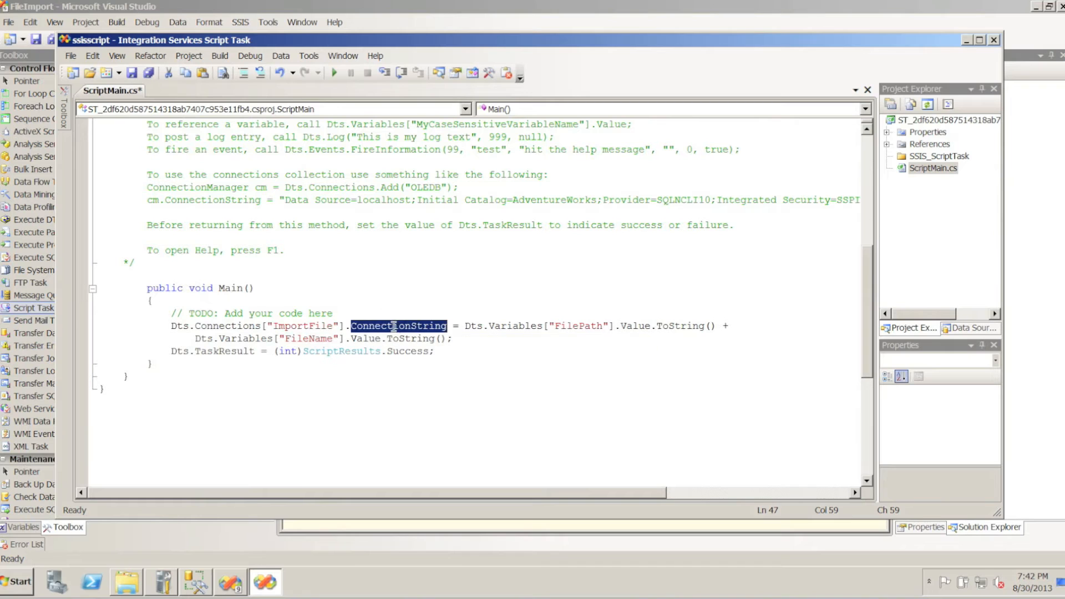
double_click(579, 327)
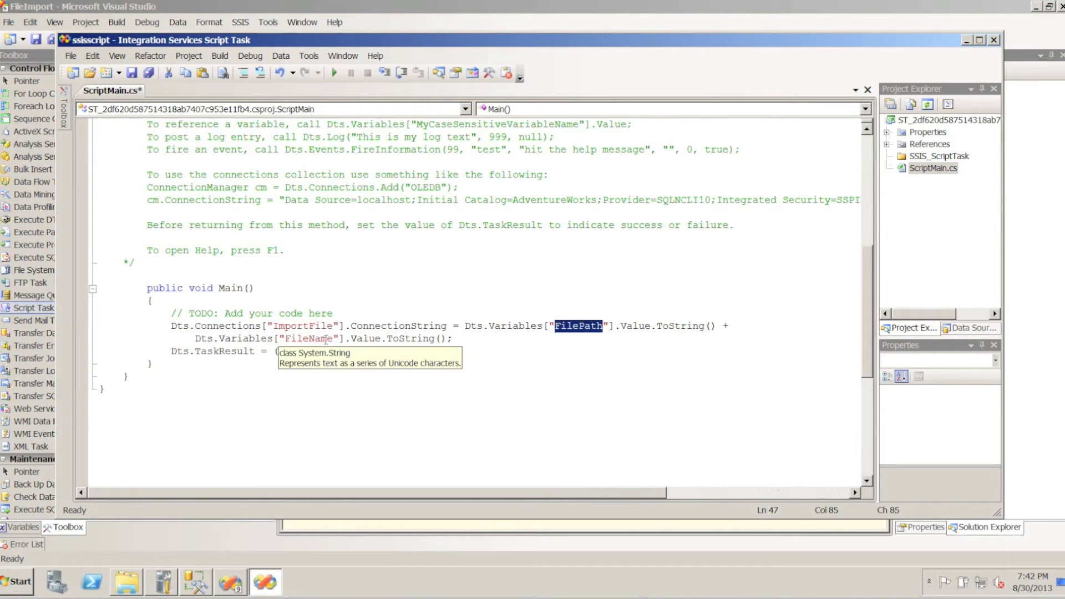
click(476, 341)
text(/)
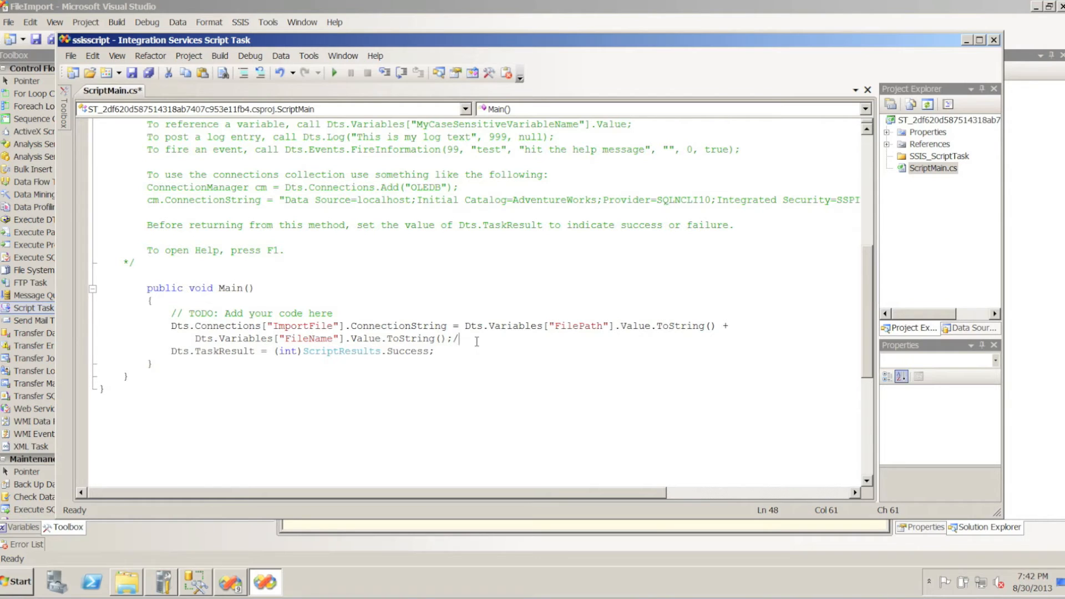
text(/filename from loop)
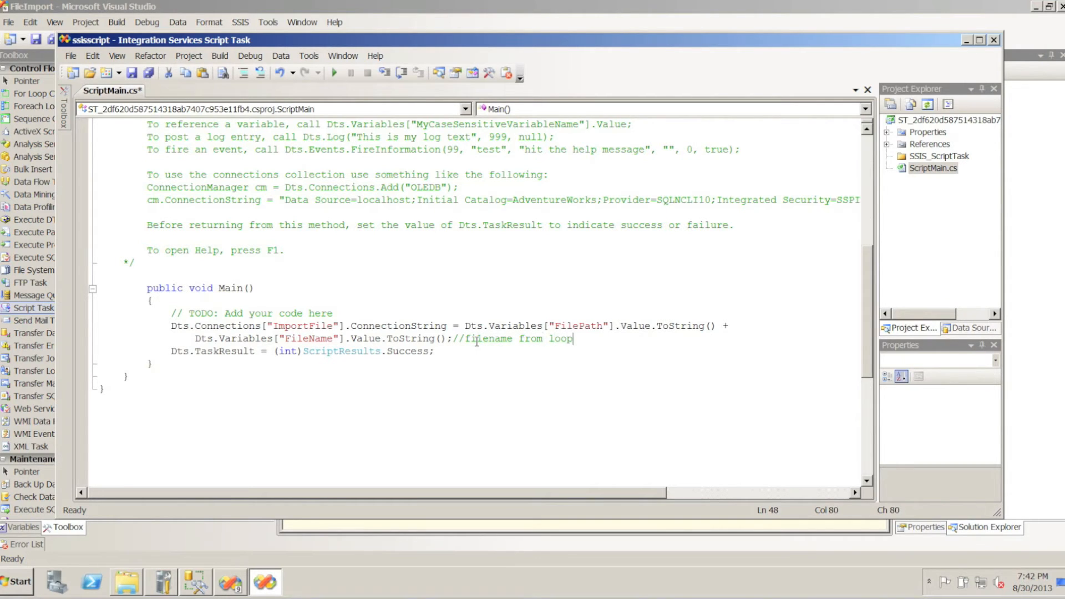
text(, filepath from config)
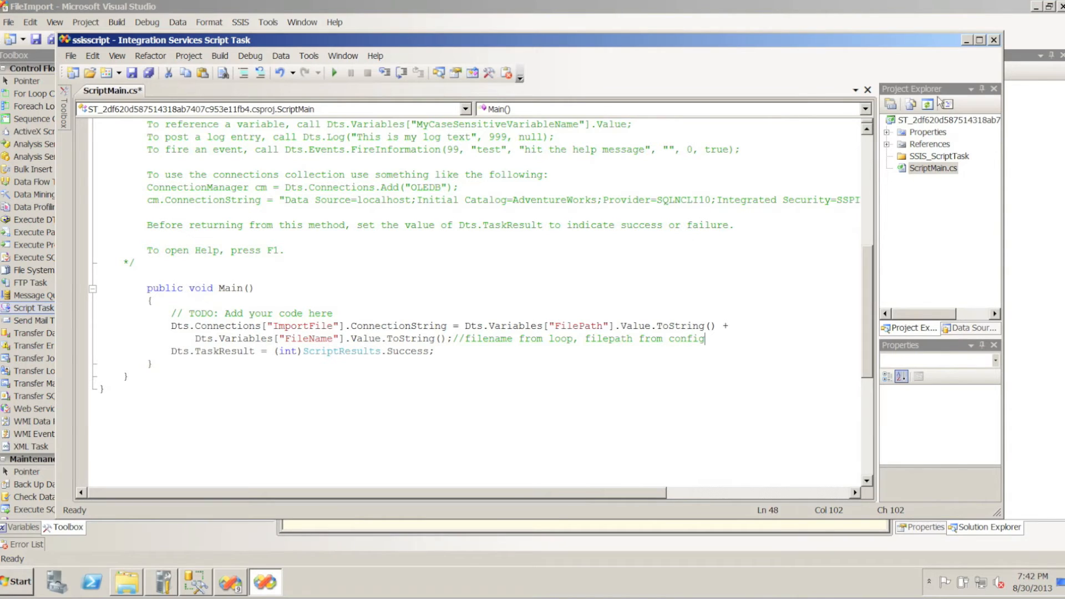
click(994, 40)
click(570, 461)
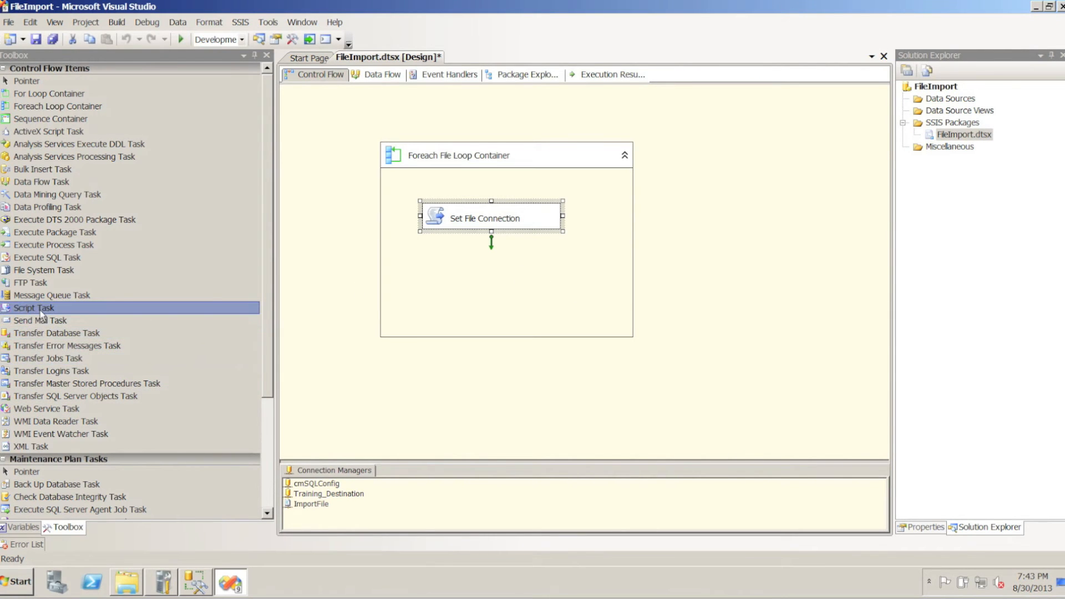
Add a Data Flow Task named Import File Dflow inside the Foreach File Loop Container and connect Set File Connection to it
drag(47, 179, 426, 257)
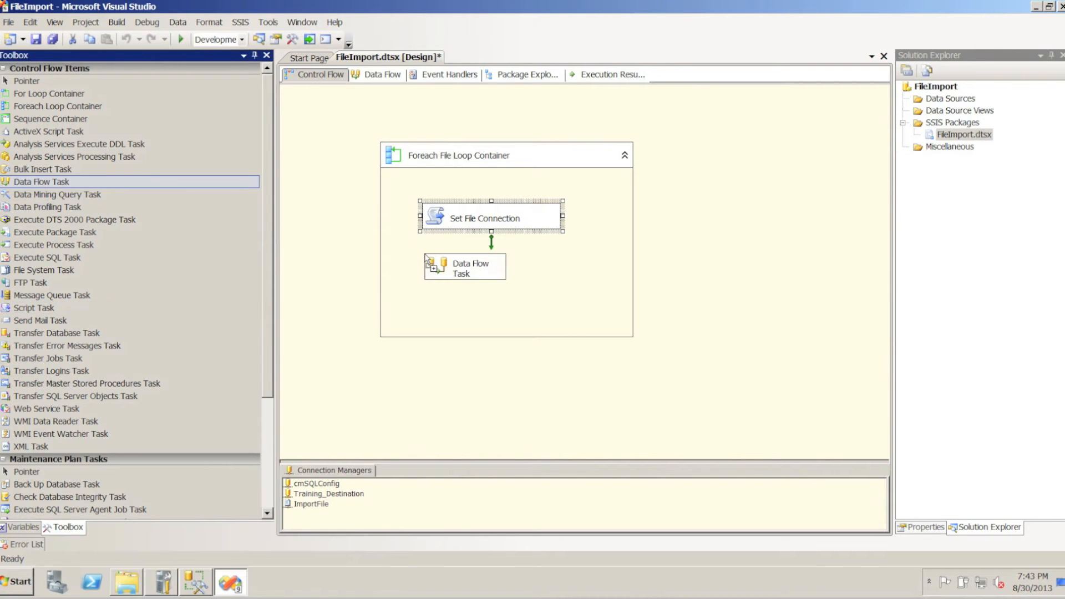
drag(510, 267, 556, 267)
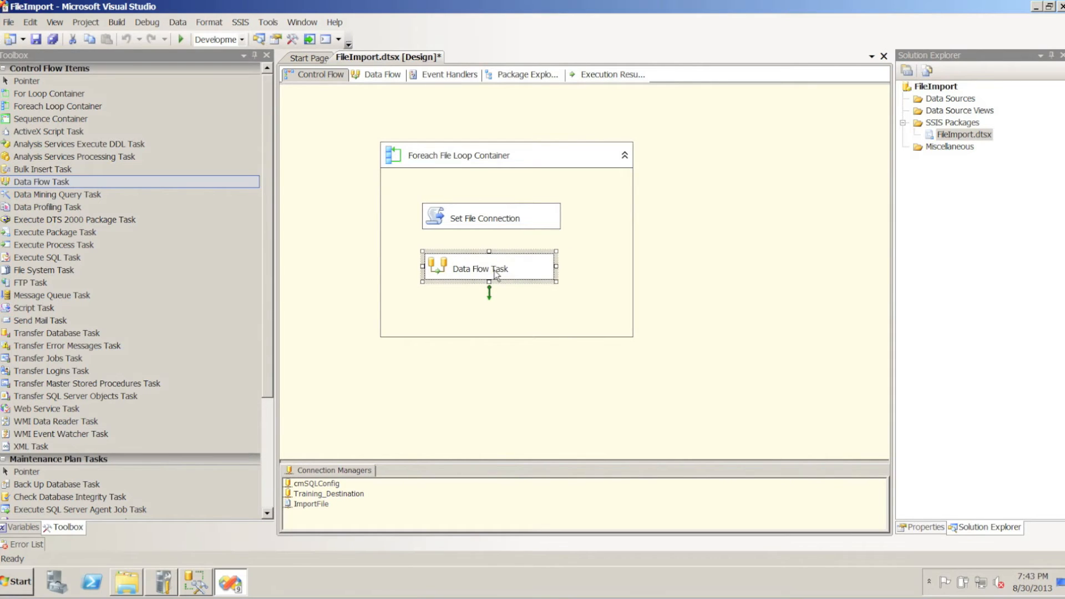
right_click(495, 273)
click(542, 479)
text(Import File Dflow)
click(476, 221)
drag(490, 243, 495, 270)
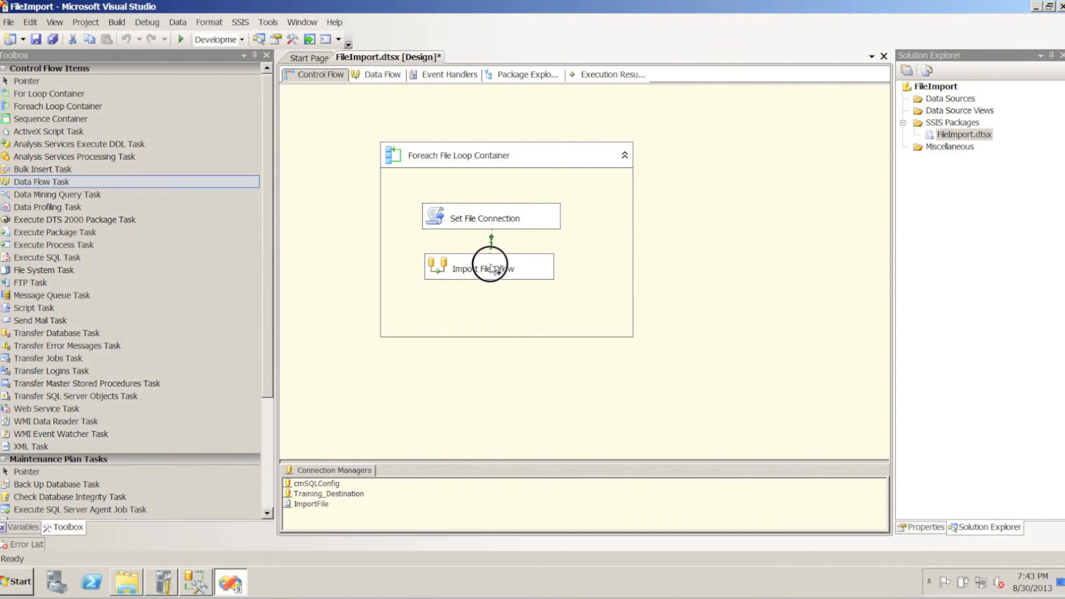
Open the Import File Dflow data flow and add a Flat File Source named Import File
double_click(438, 266)
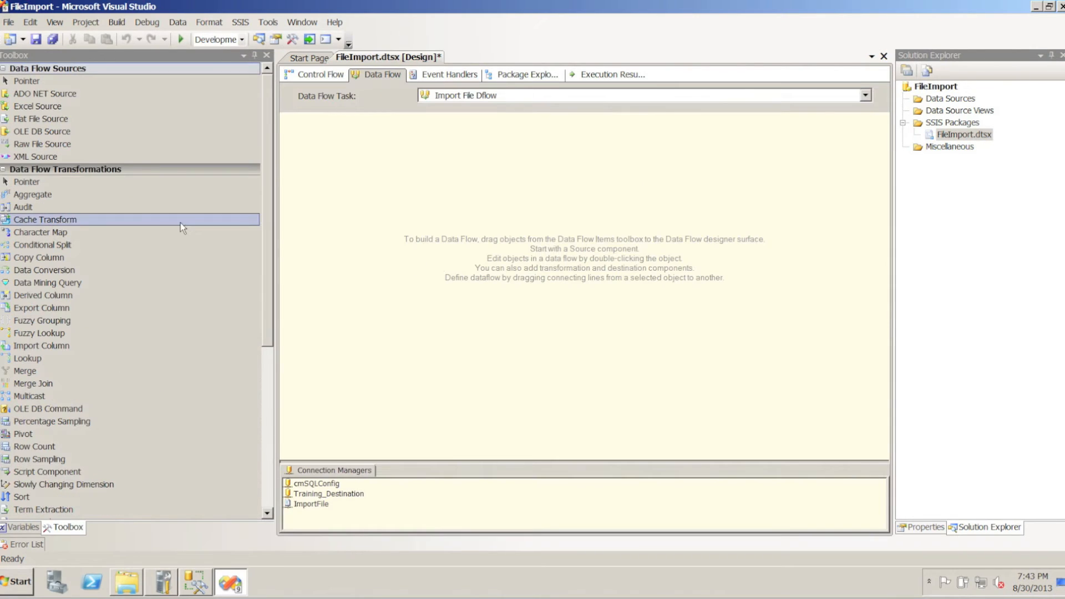
drag(61, 120, 366, 161)
click(416, 176)
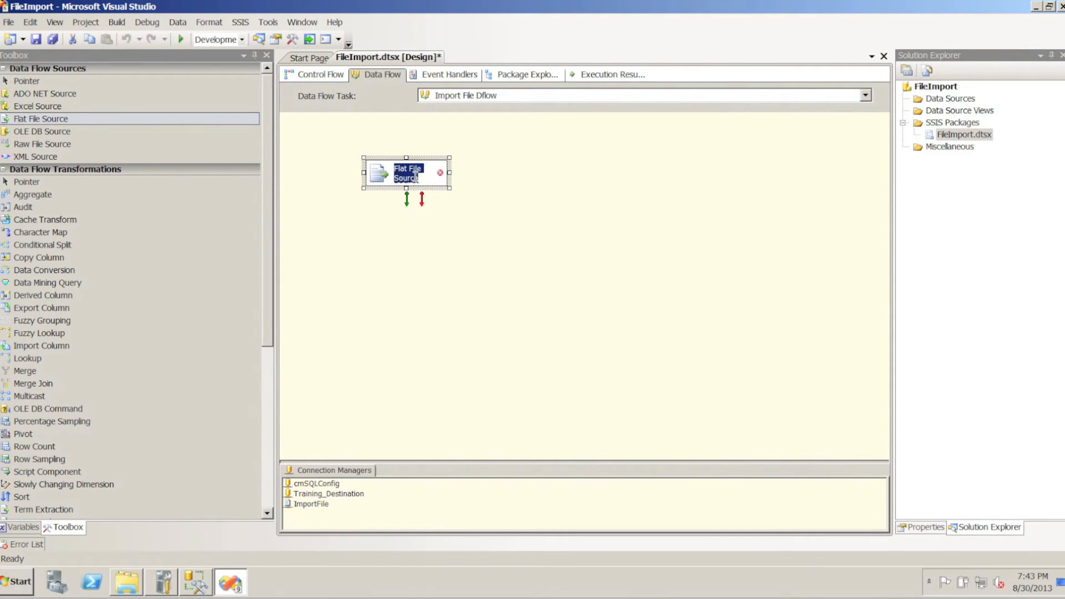
key(BackSpace)
text(Import File)
Configure the Import File source with the ImportFile connection manager, checking its columns and previewing the data
double_click(378, 173)
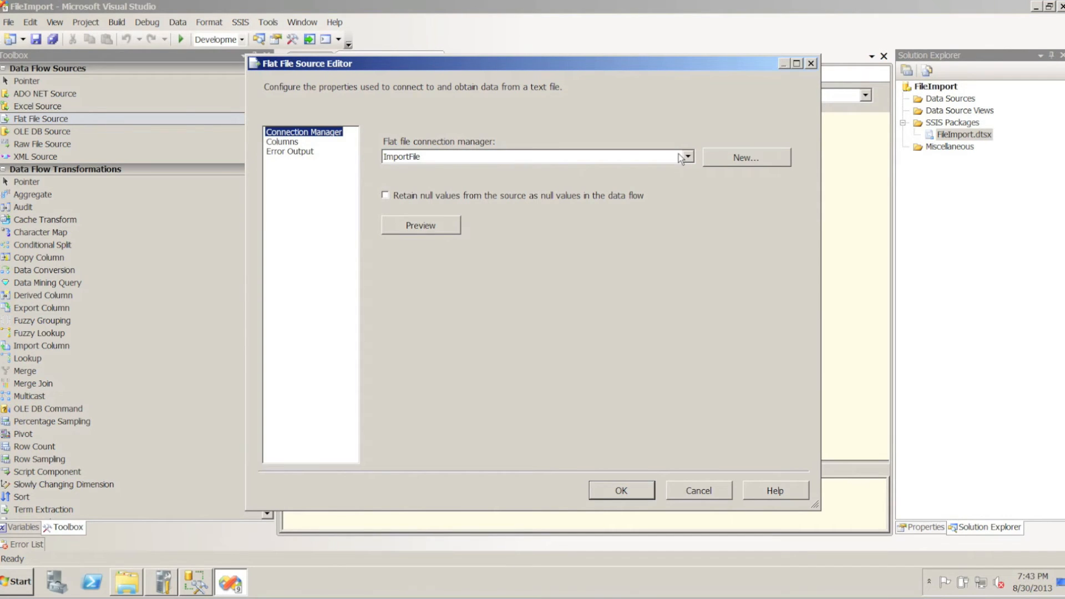
click(305, 144)
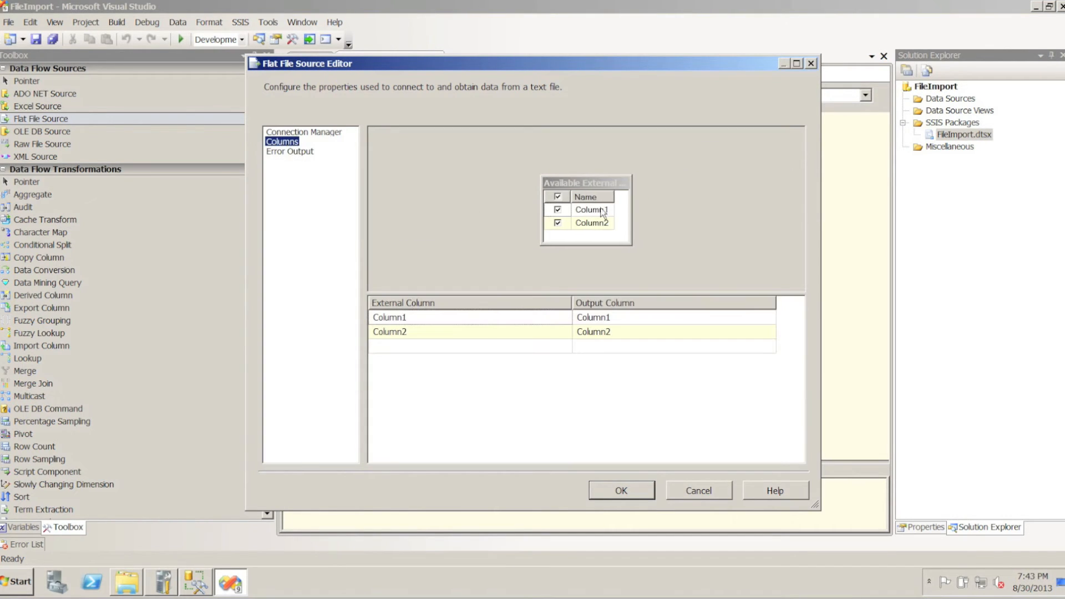
click(293, 132)
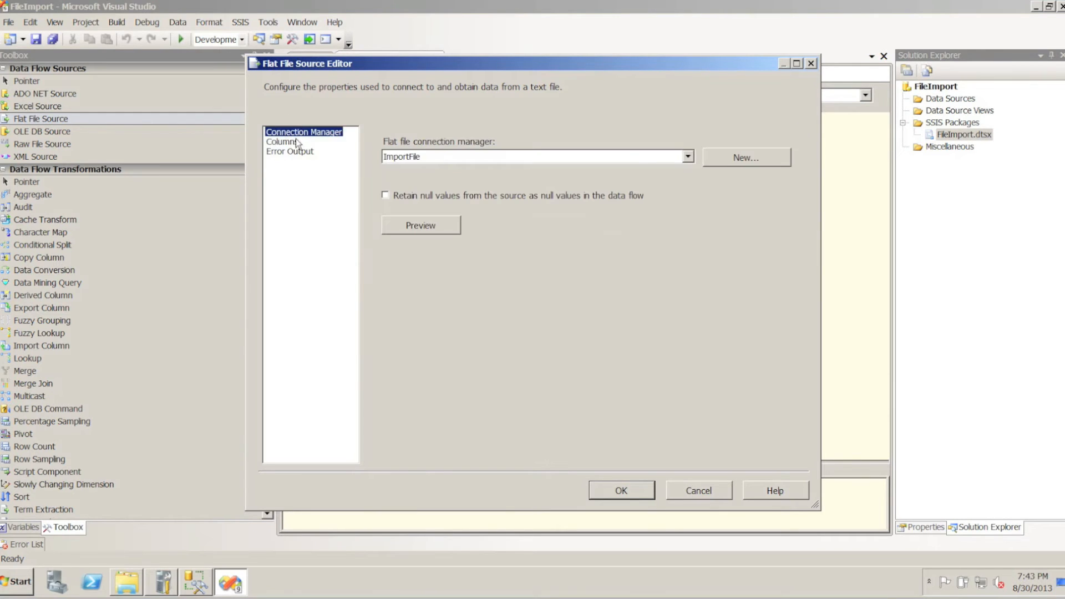
click(409, 232)
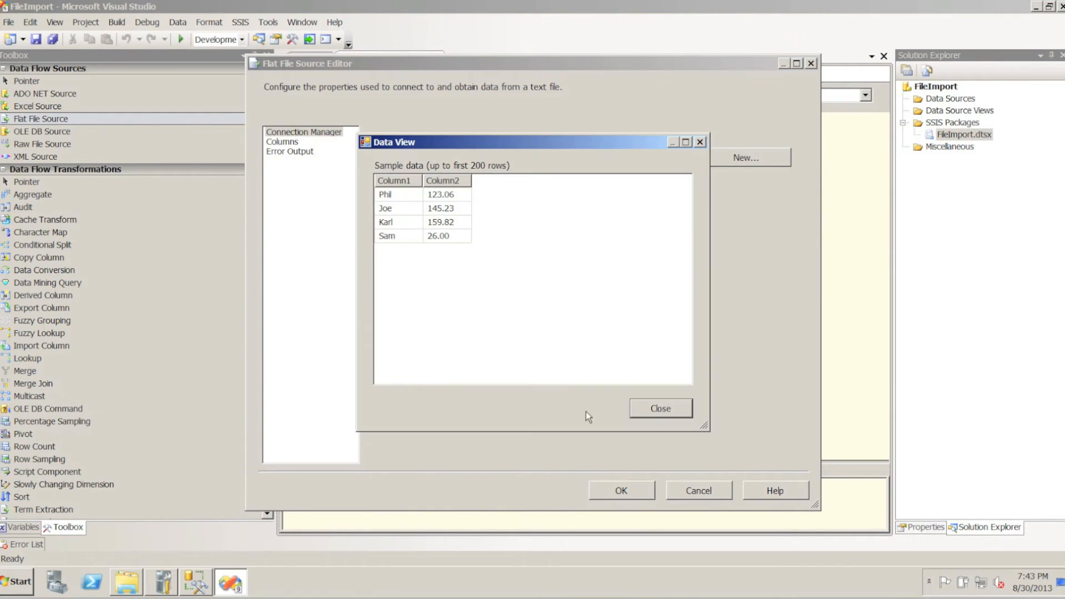
click(639, 414)
click(619, 491)
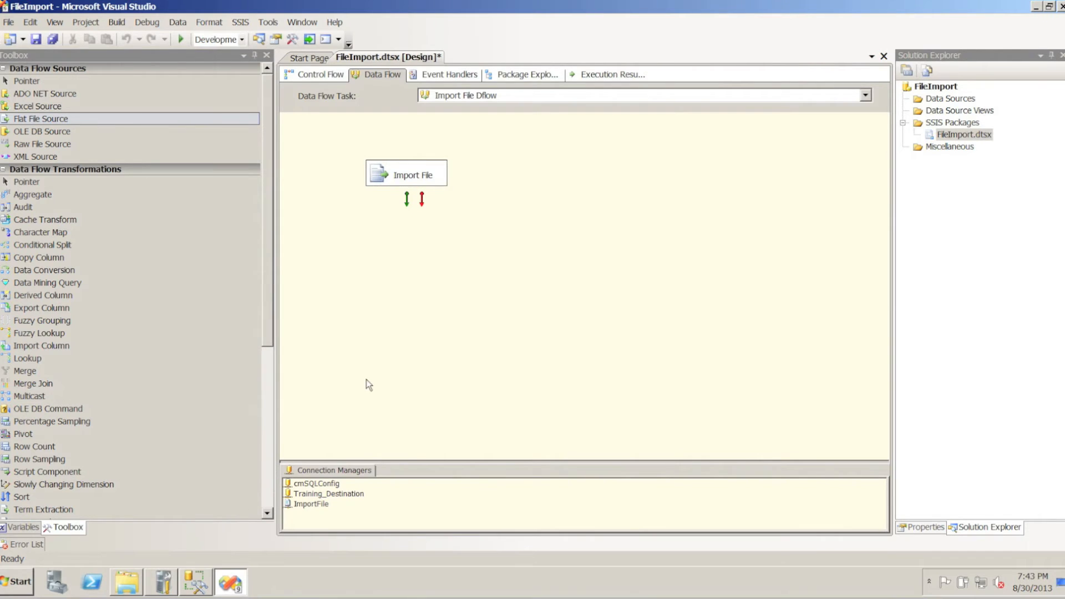
Add an OLE DB Destination below the Import File source and rename it Staging Table
scroll(91, 409, down, 7)
drag(50, 393, 391, 233)
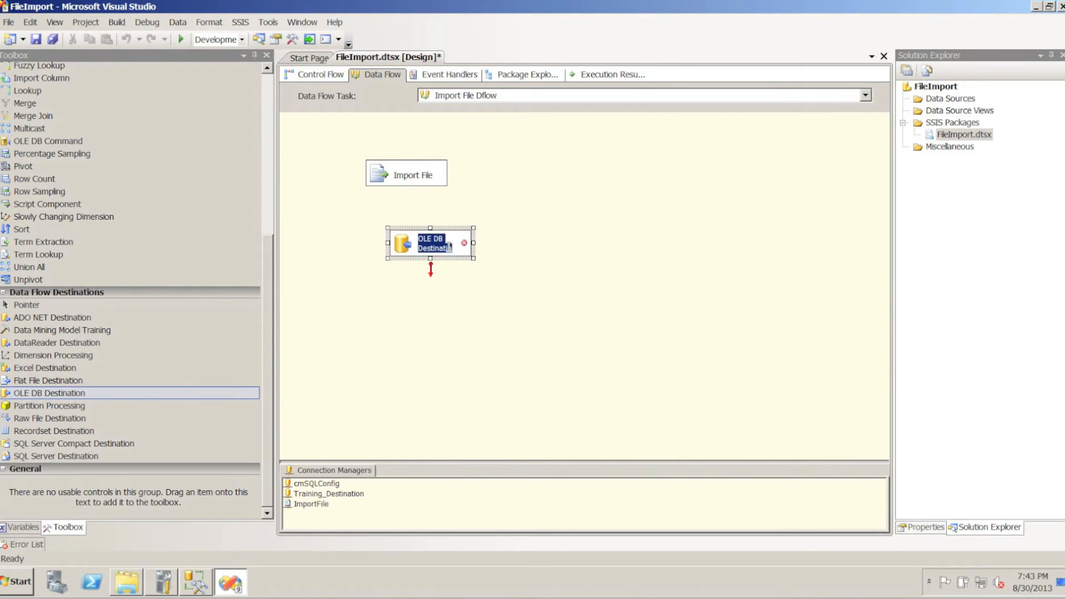
text(Staging Tab)
click(445, 301)
Switch to SQL Server Management Studio and review the StagingFile table definition and its select query
click(200, 584)
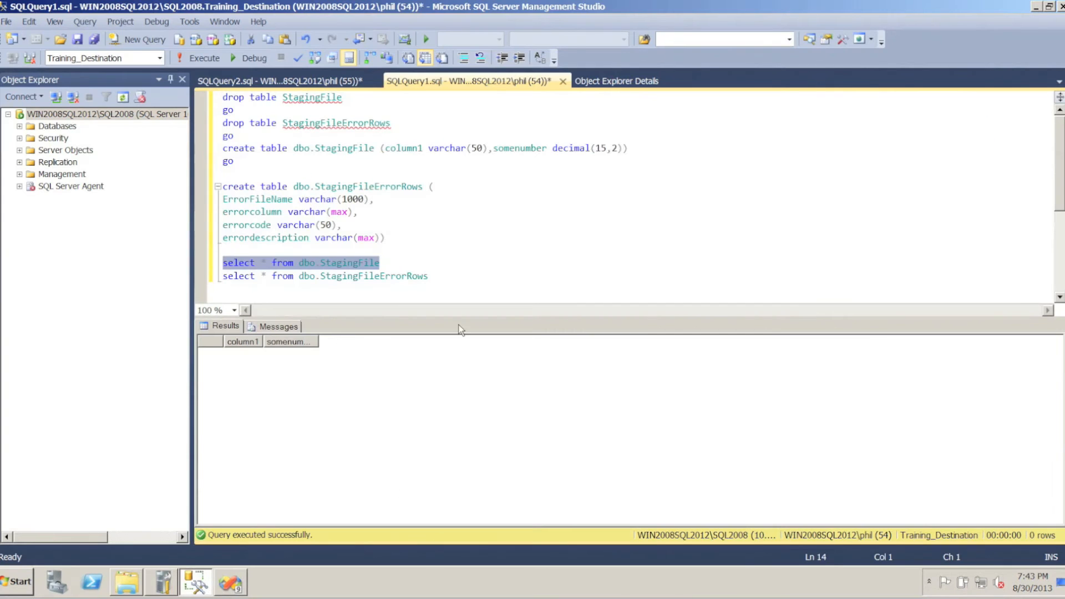
double_click(348, 149)
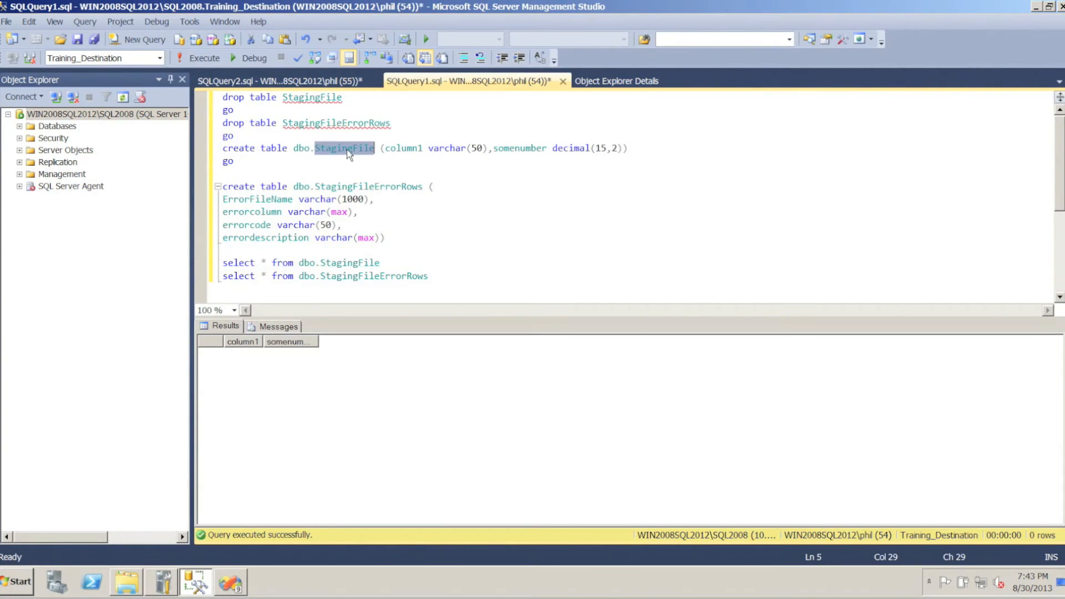
double_click(319, 99)
drag(382, 263, 228, 251)
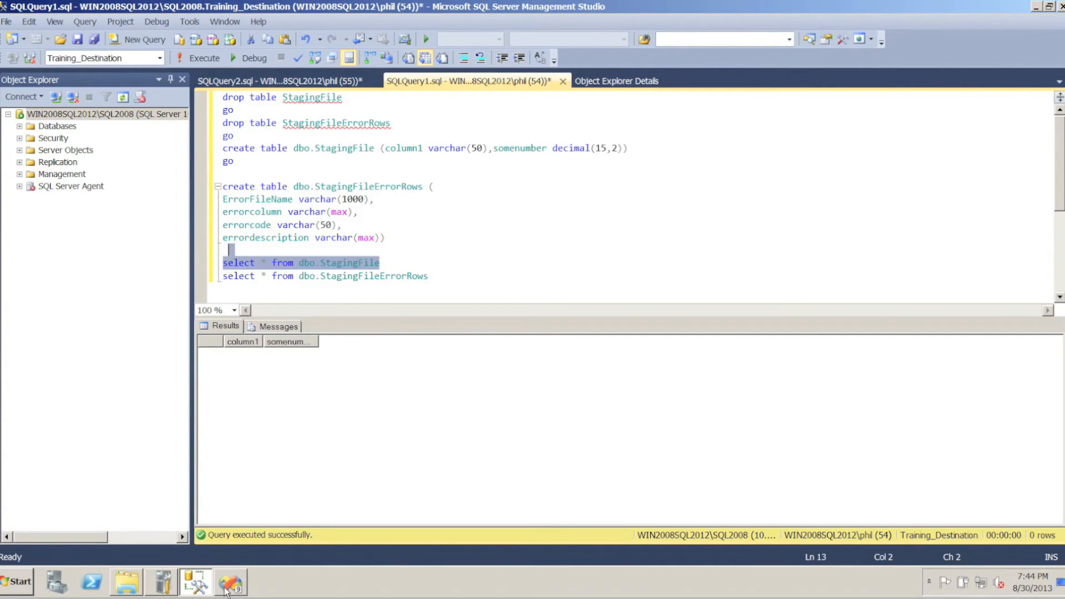
Switch back to Visual Studio and connect the Import File source's output to the Staging Table destination
click(225, 590)
click(409, 187)
drag(406, 200, 420, 244)
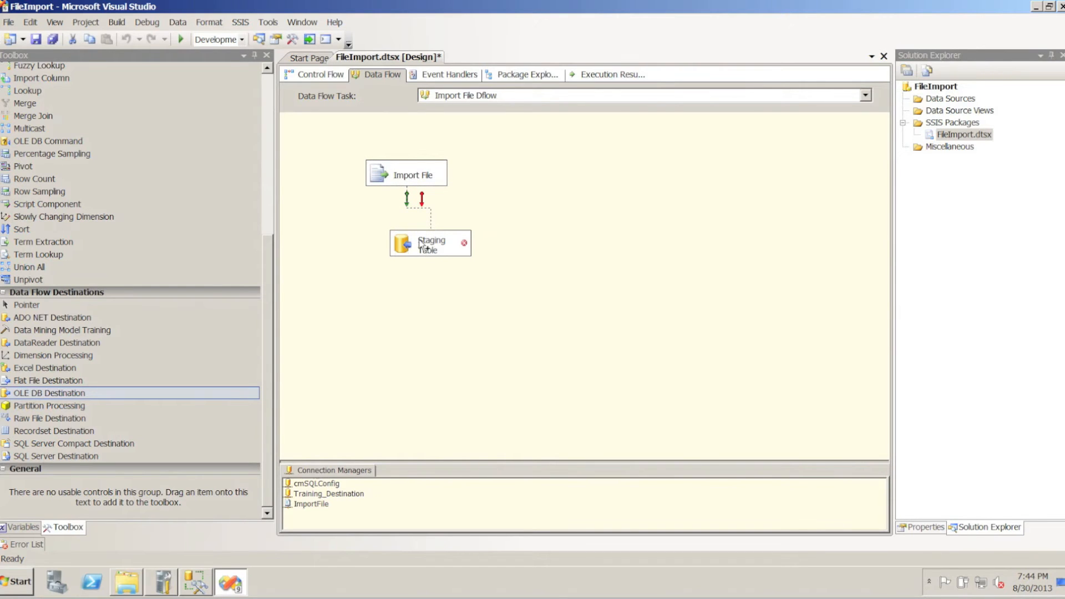
Set the Staging Table destination to the Training_Destination connection and the [dbo].[StagingFile] table
click(404, 245)
double_click(405, 245)
click(702, 206)
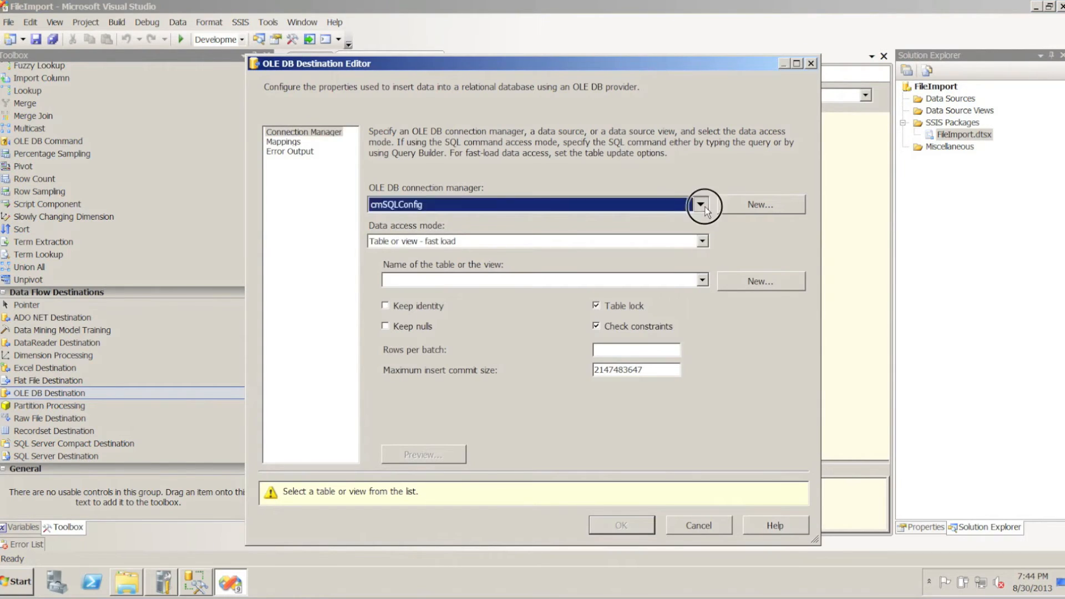
click(436, 243)
click(577, 340)
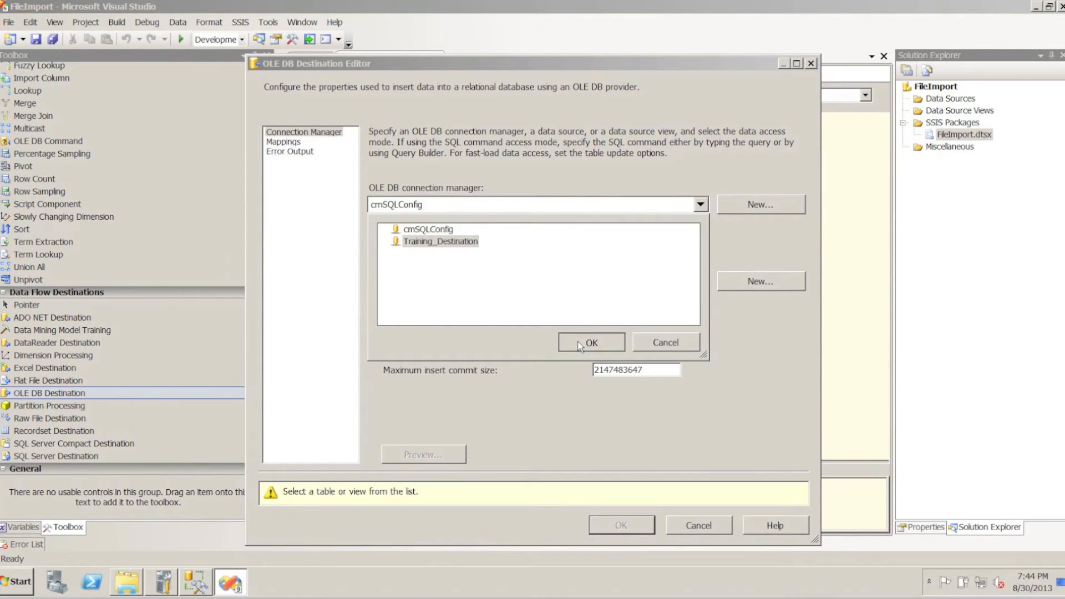
click(702, 281)
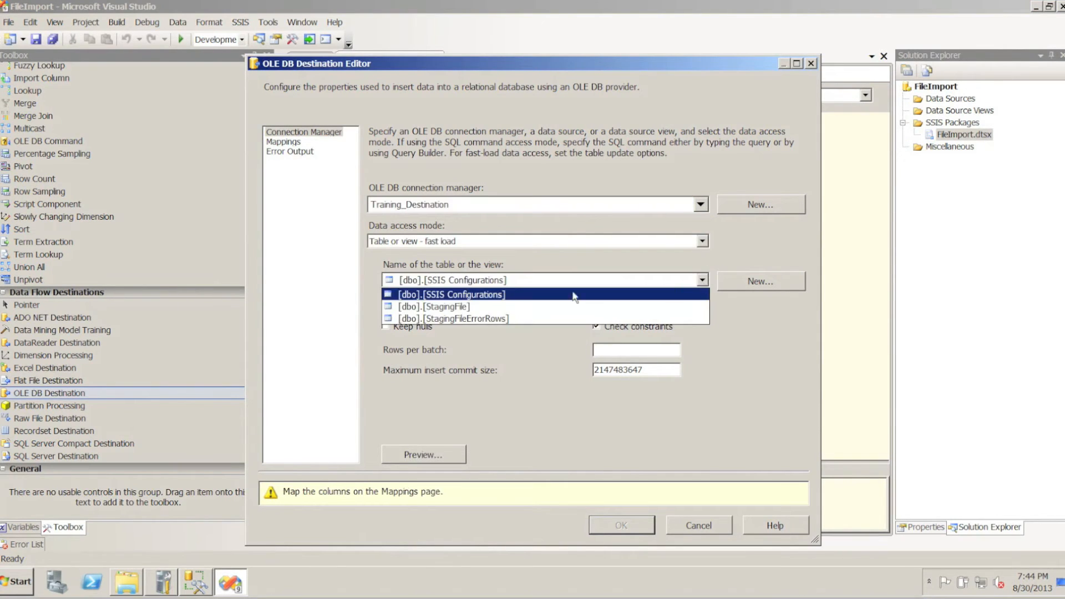
click(441, 306)
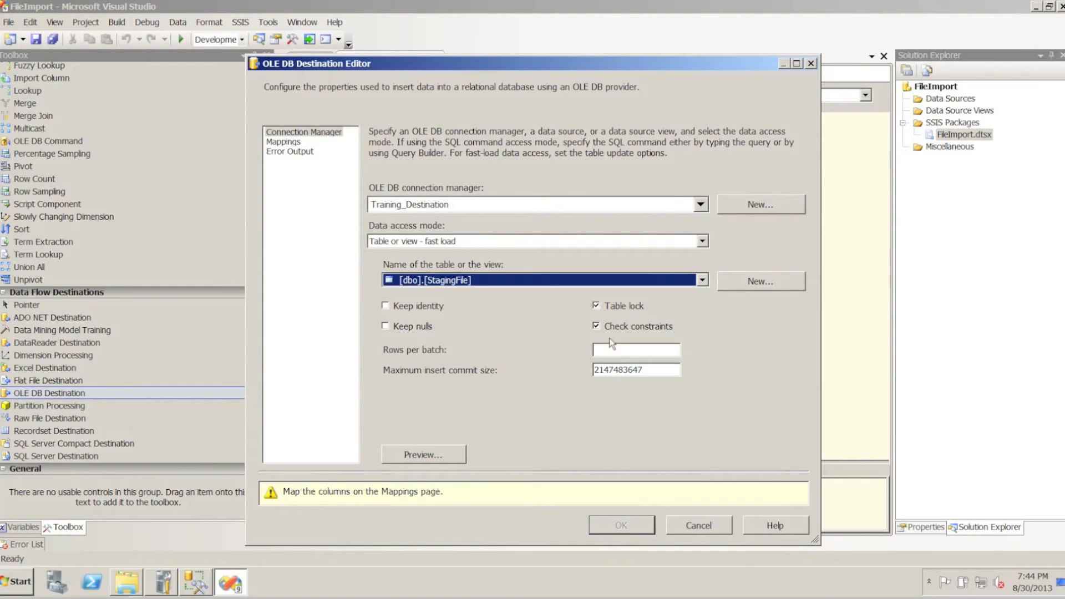
Map input Column2 to the destination column somenumber, accept the destination settings and save the package
click(286, 144)
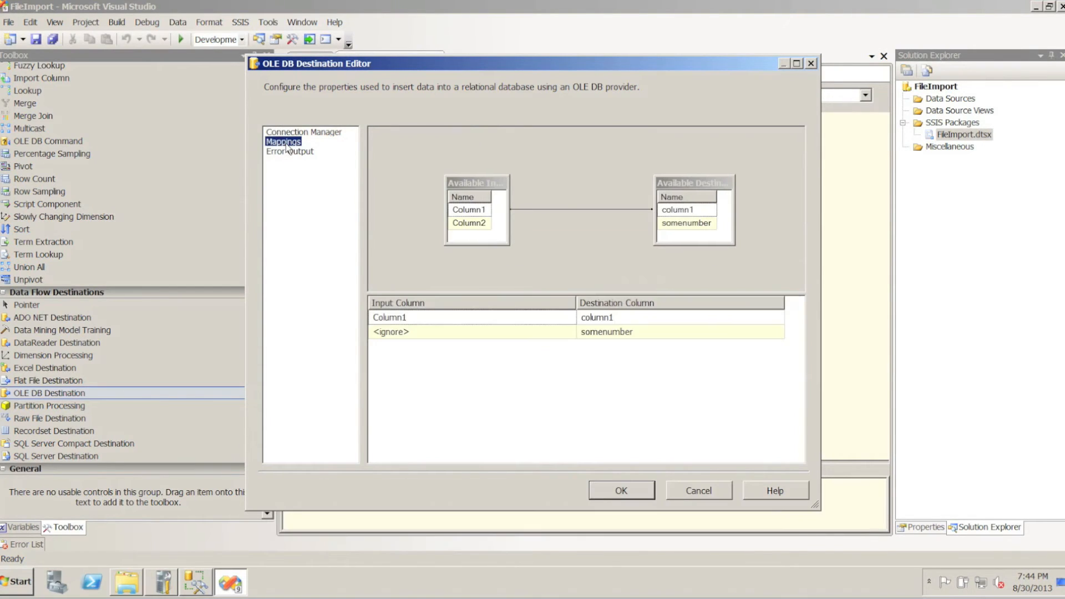
drag(482, 222, 670, 228)
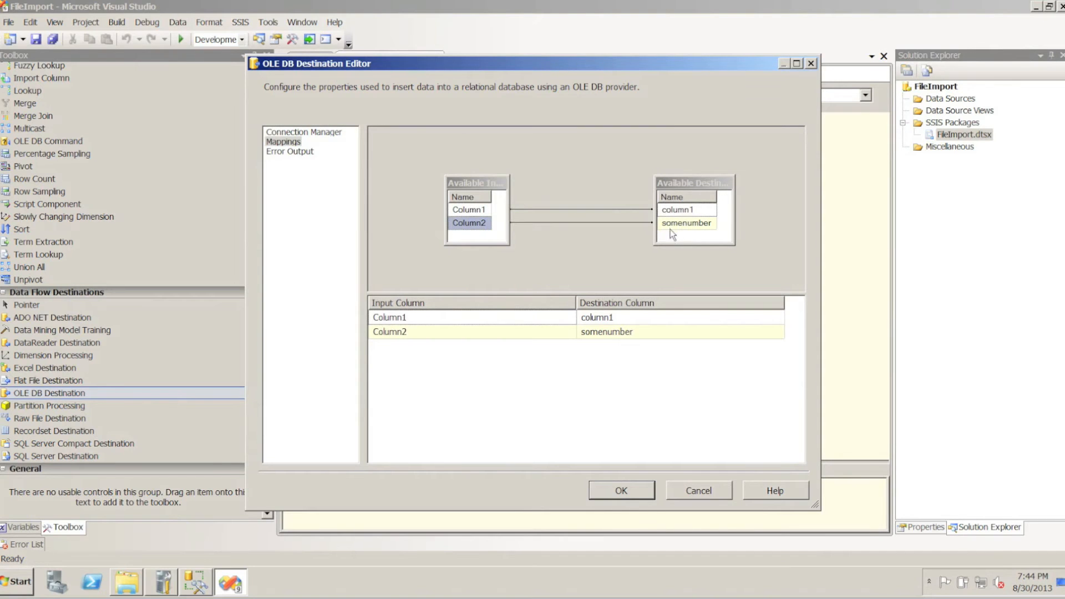
click(607, 489)
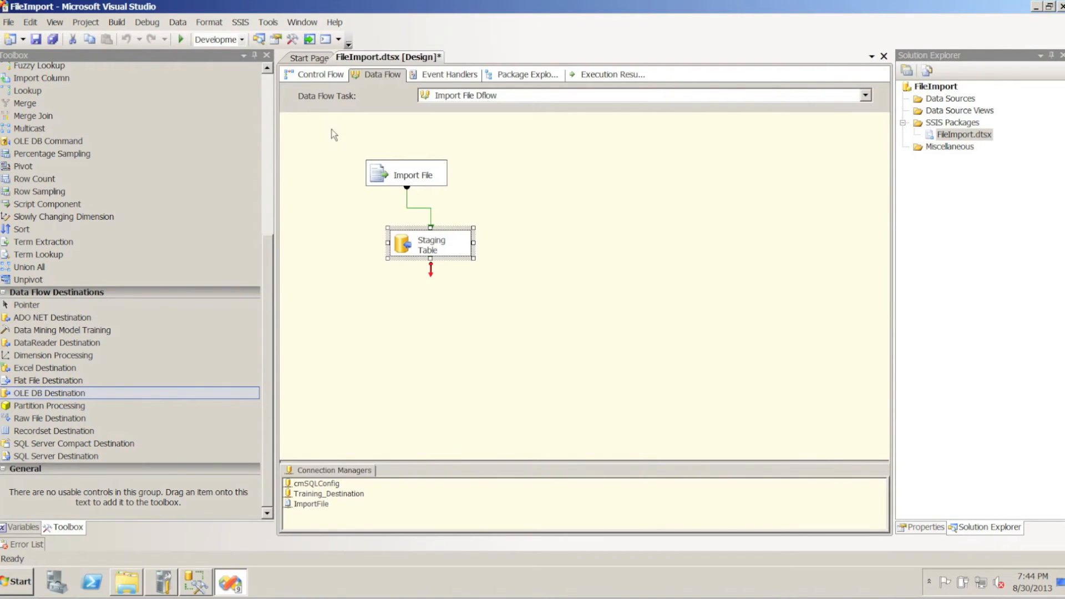
click(39, 44)
Review the control flow, the FileName and FilePath variable values, the ImportFile connection and the Import File Dflow contents
click(301, 76)
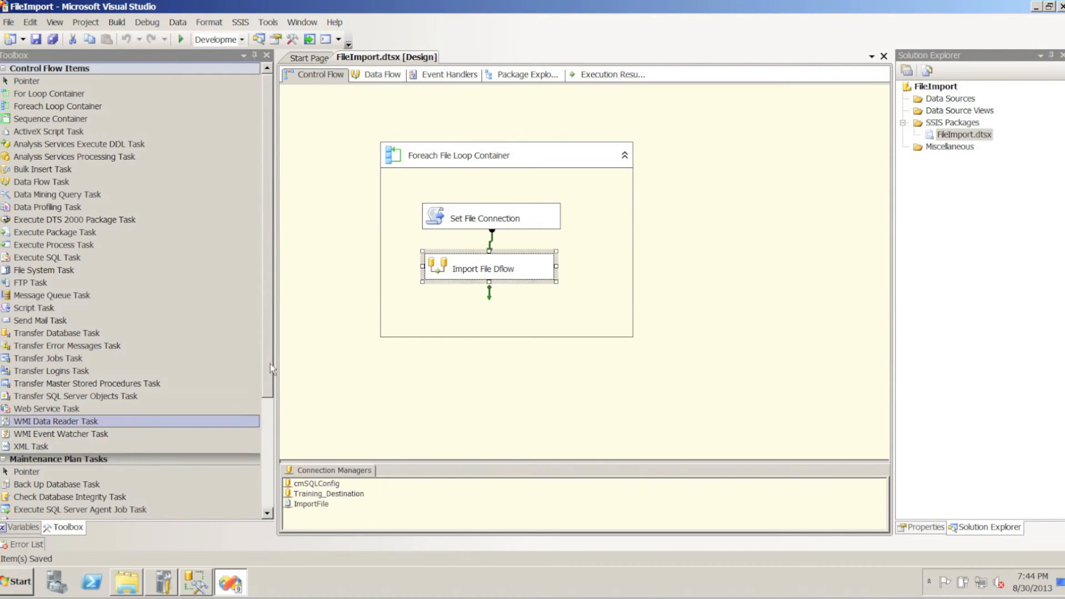
click(394, 152)
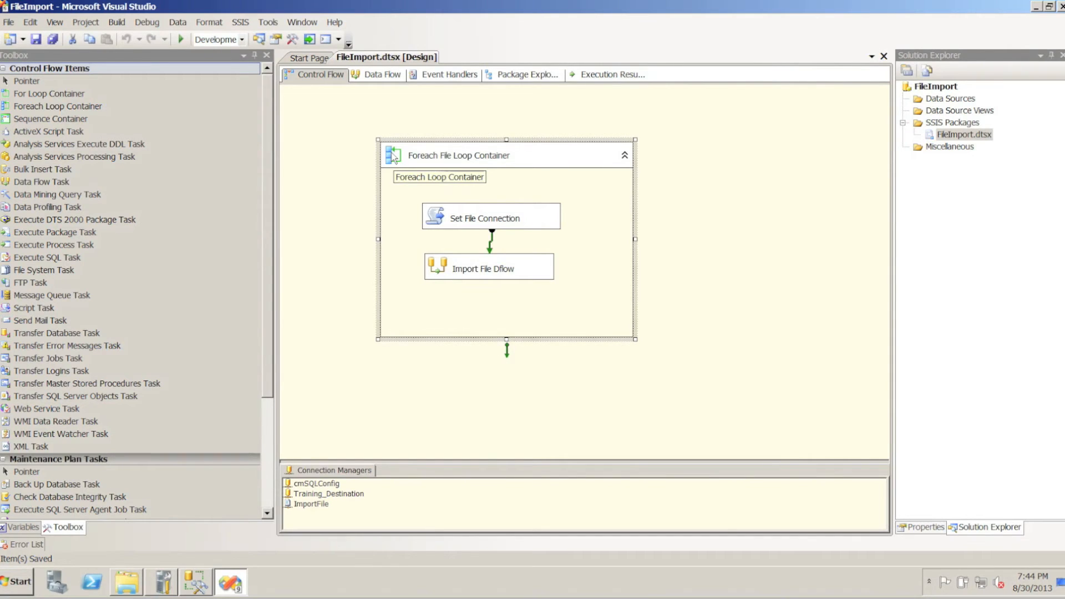
click(21, 527)
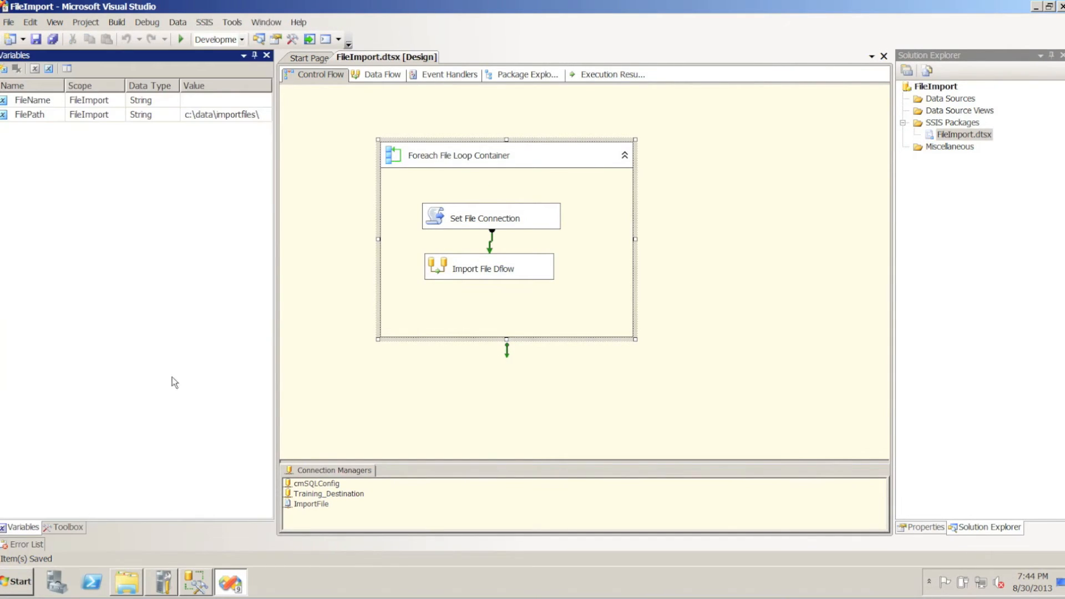
click(249, 115)
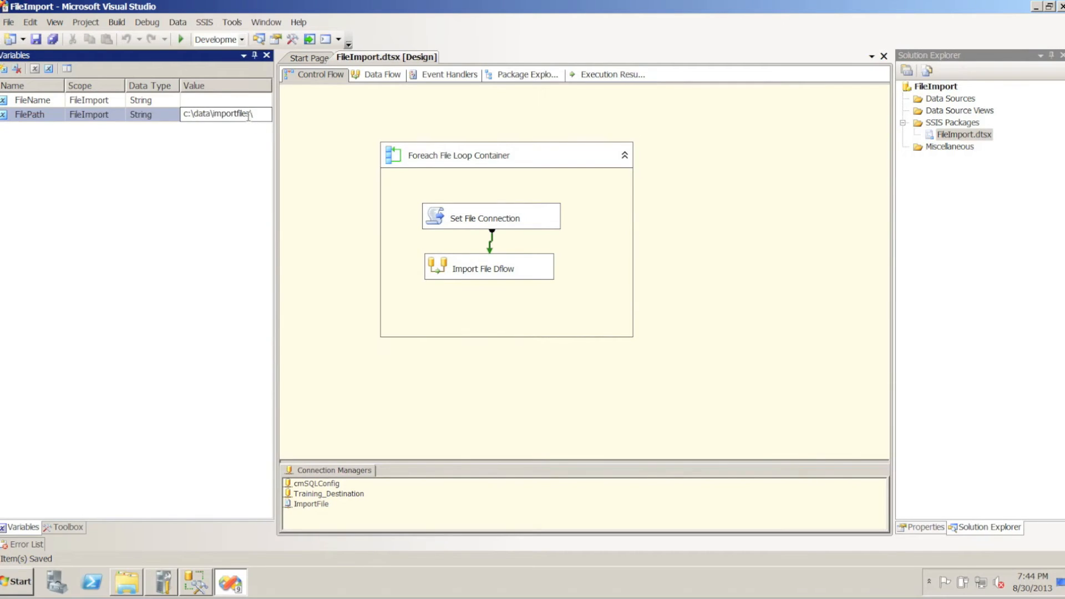
click(246, 100)
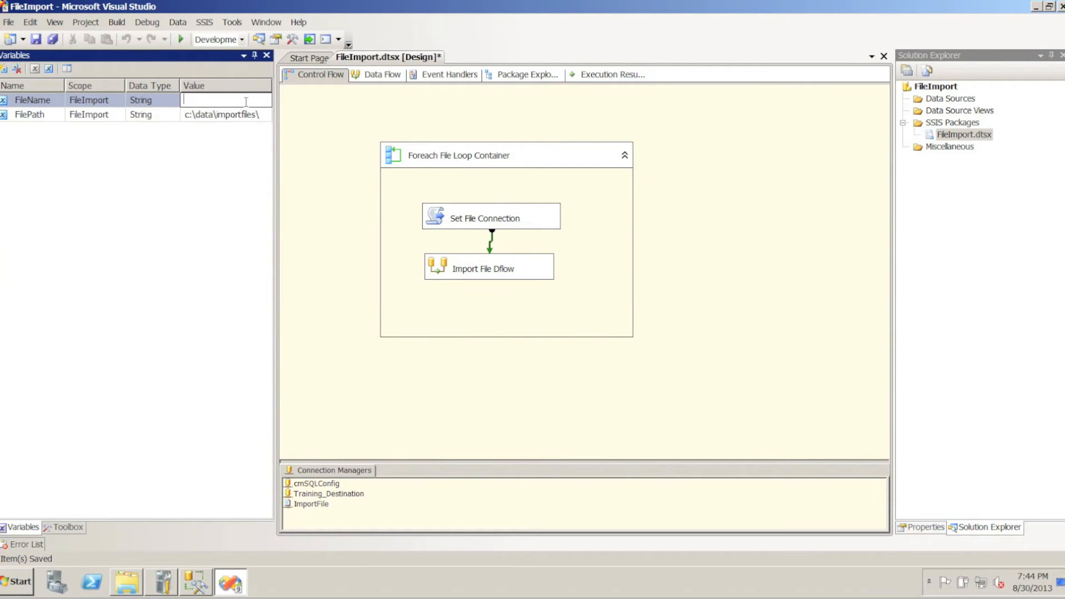
click(455, 220)
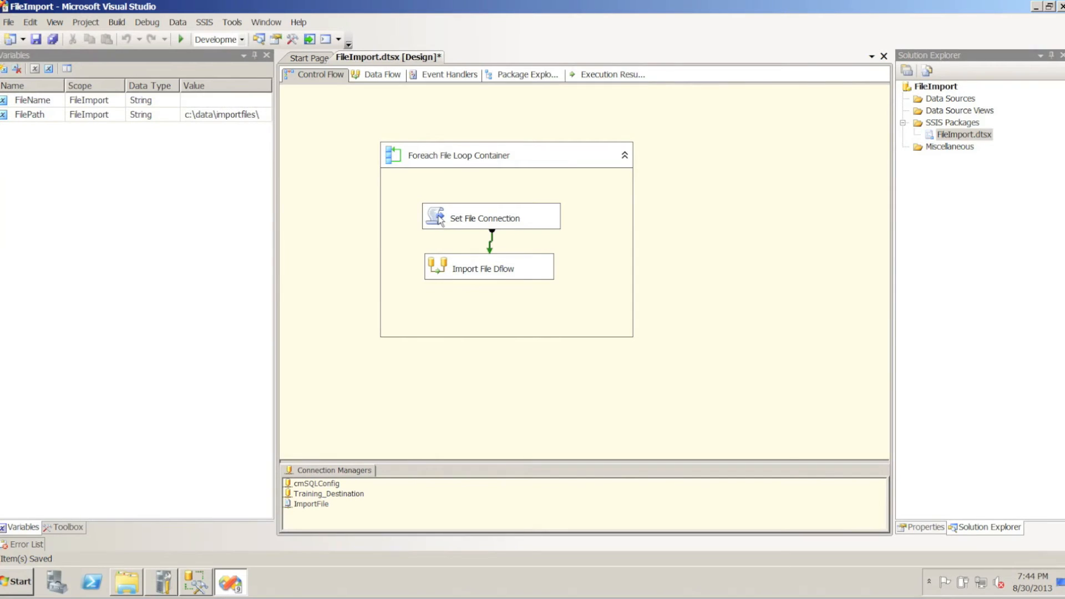
click(311, 504)
click(310, 505)
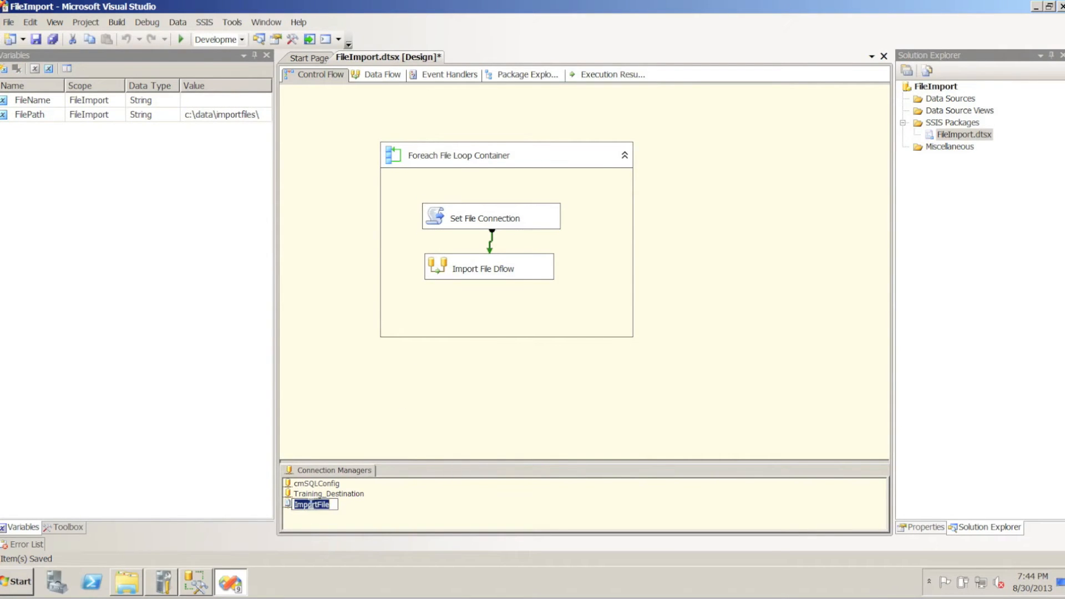
click(459, 270)
click(458, 270)
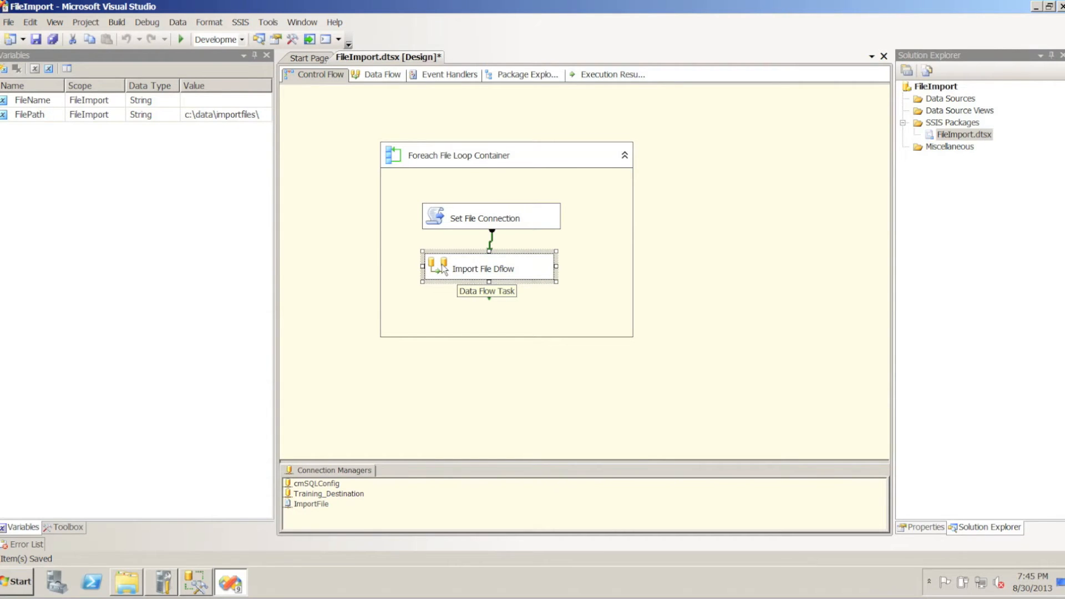
double_click(443, 269)
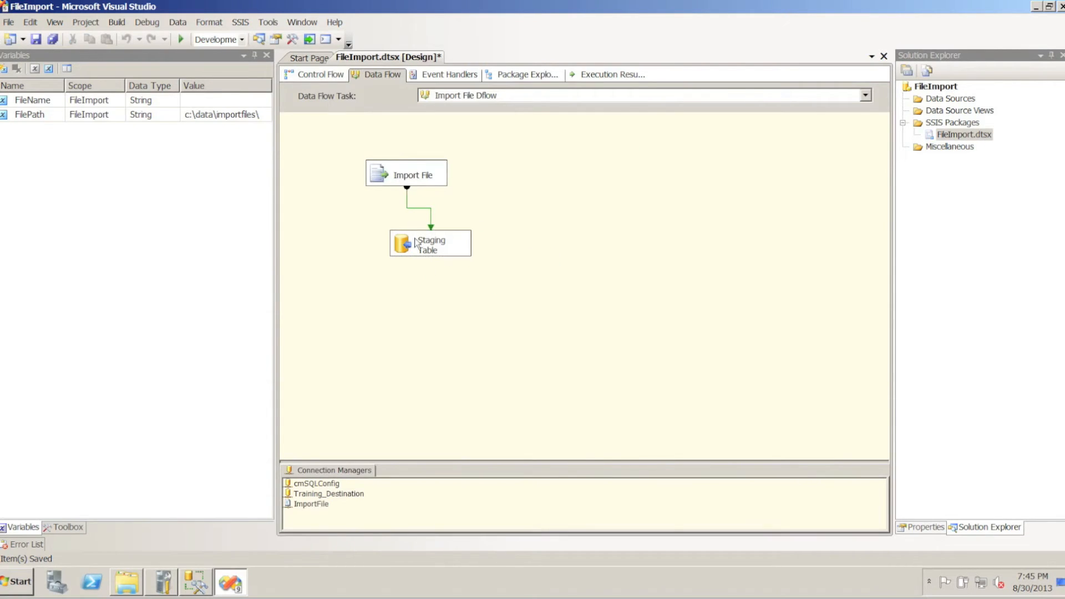
Run the FileImport package from the control flow and open Import File Dflow to inspect its row flow
click(320, 74)
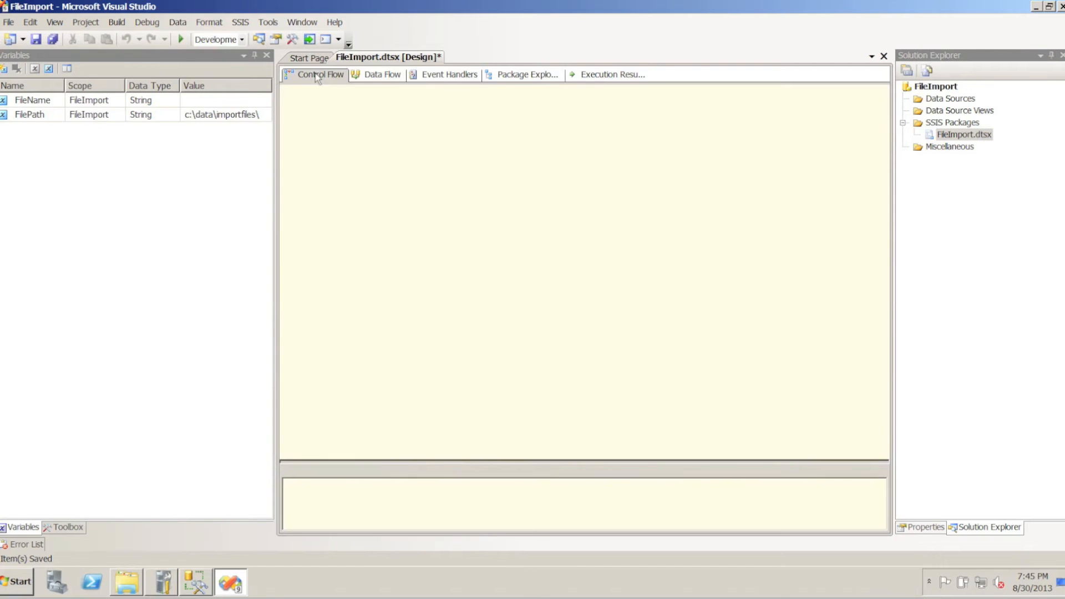
click(181, 40)
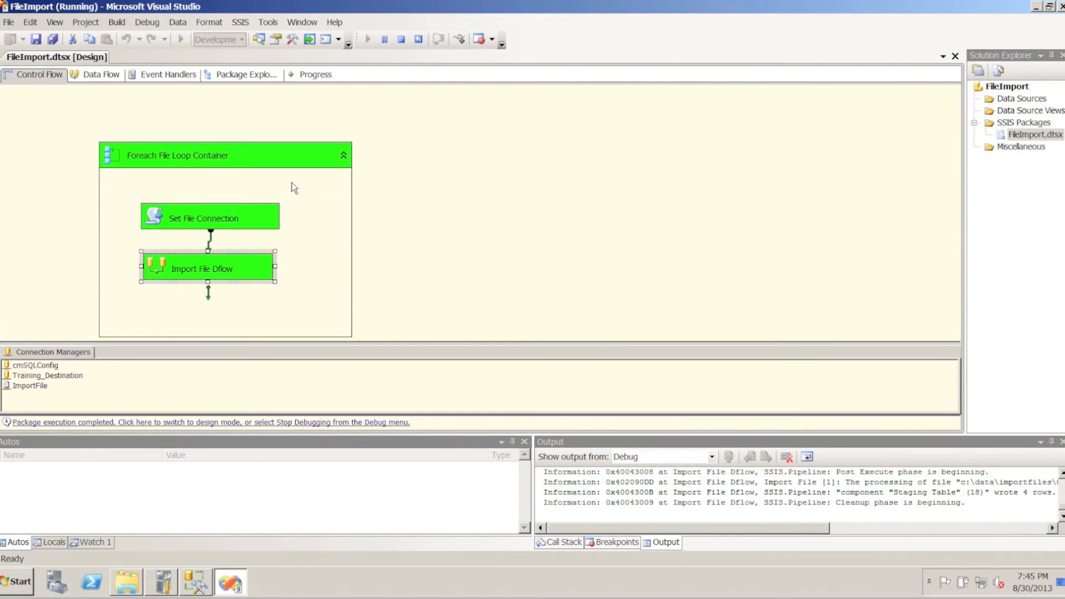
double_click(250, 268)
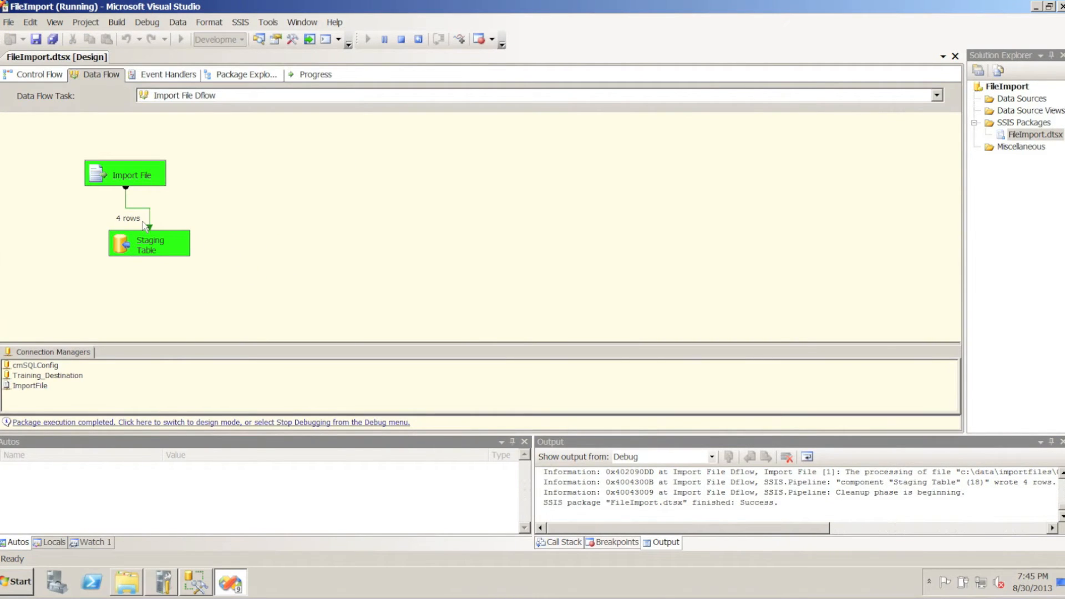
Switch to SQL Server Management Studio and query dbo.StagingFile to check the imported rows, widening the somenumber column
click(196, 582)
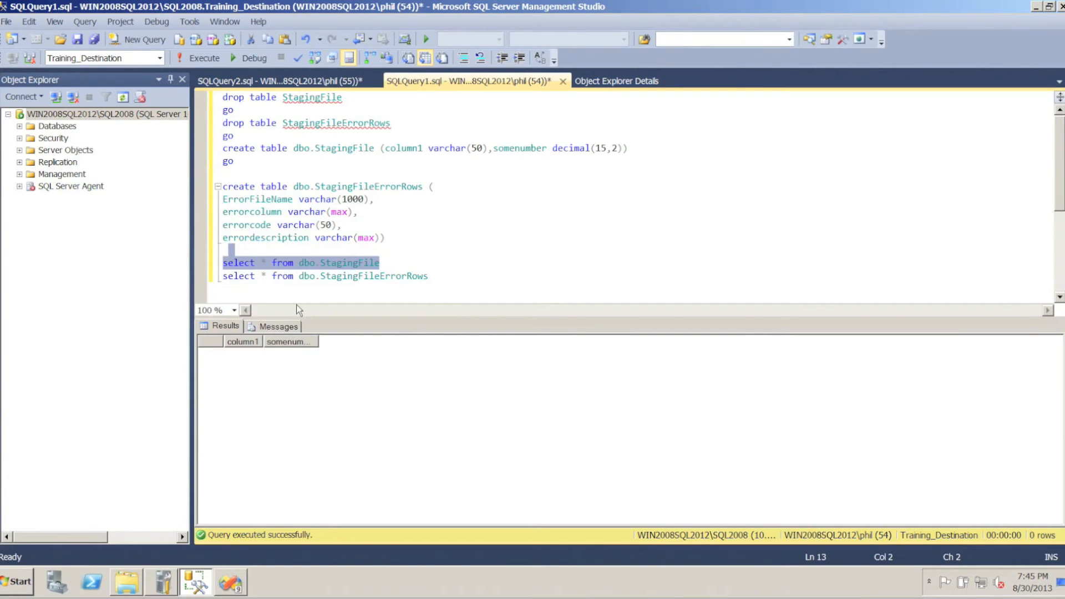
key(F5)
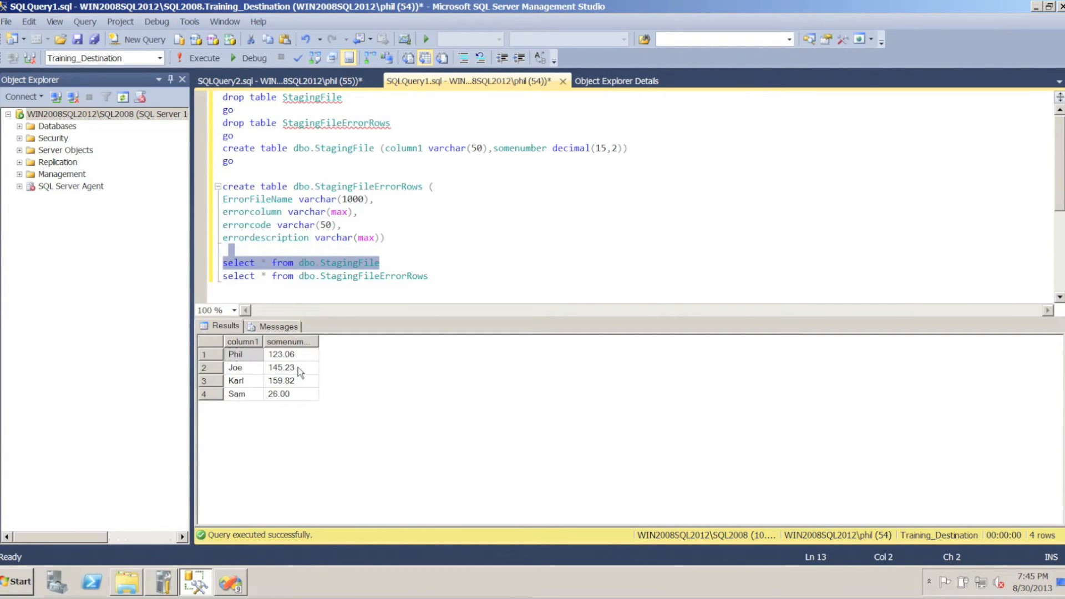
double_click(320, 341)
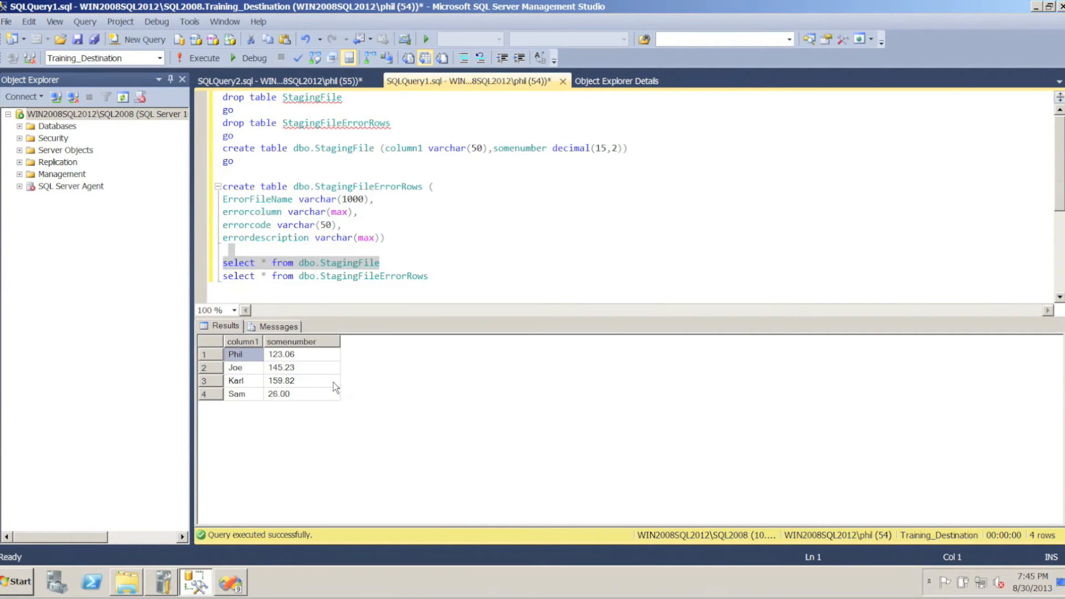
Switch back to Visual Studio and return the FileImport package to design mode
mouse_move(228, 583)
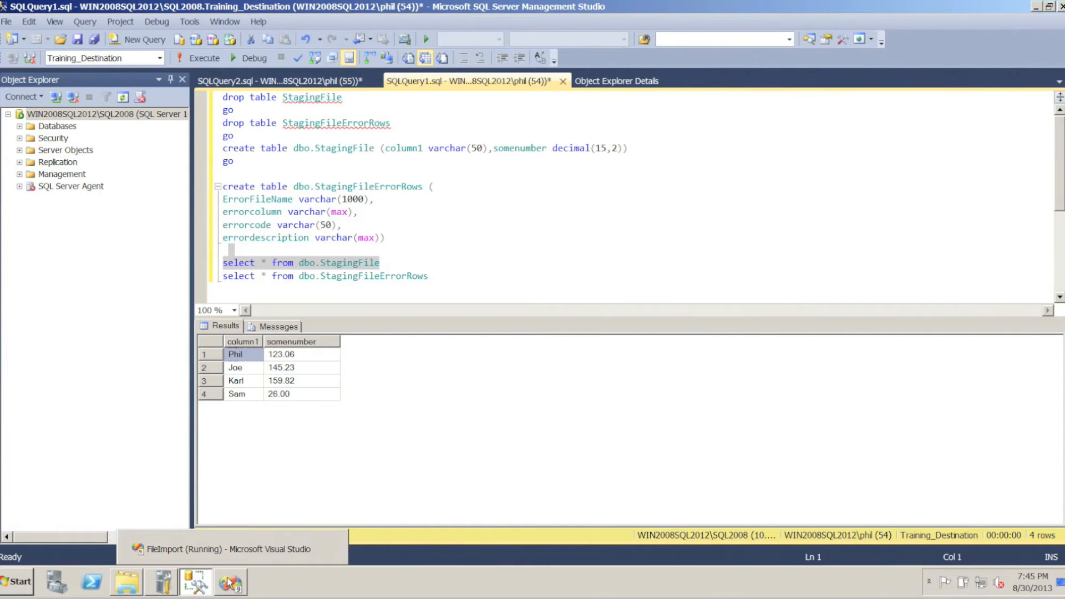
click(229, 548)
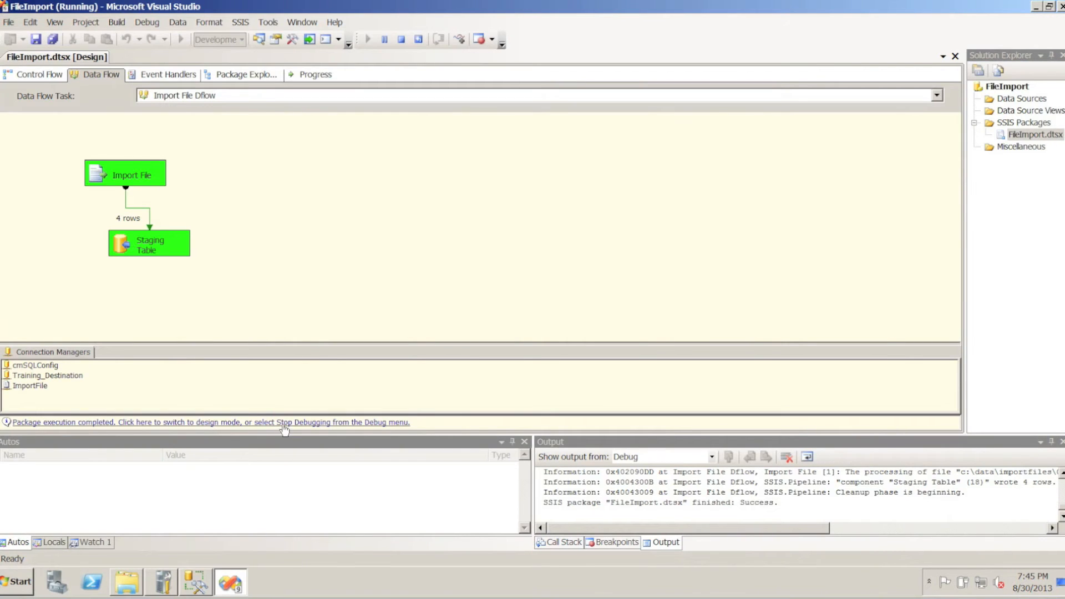
click(285, 424)
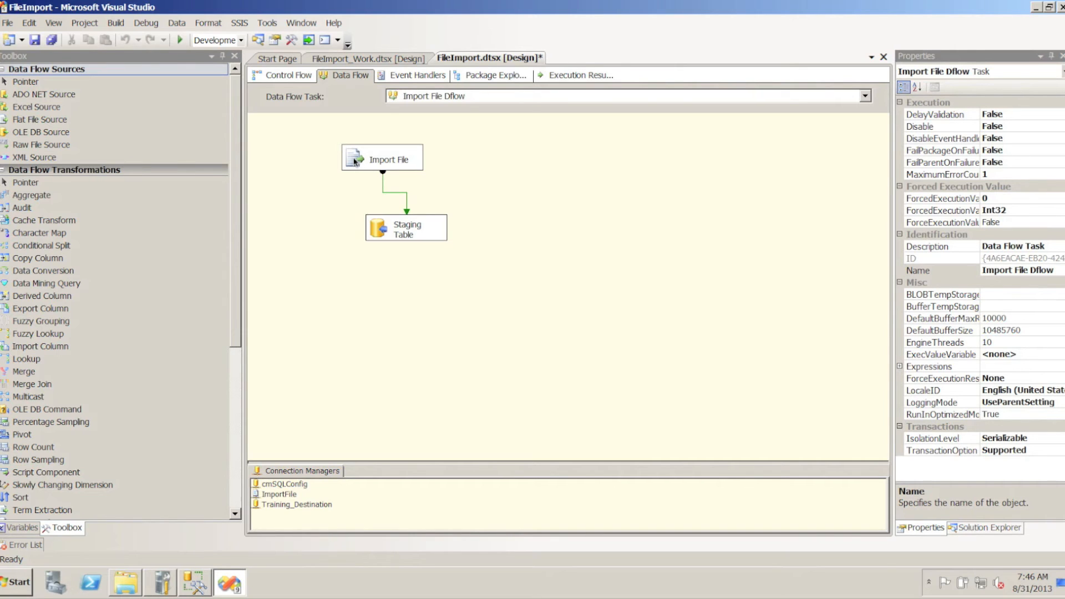
Create a new flat file connection manager named Rejects
right_click(390, 505)
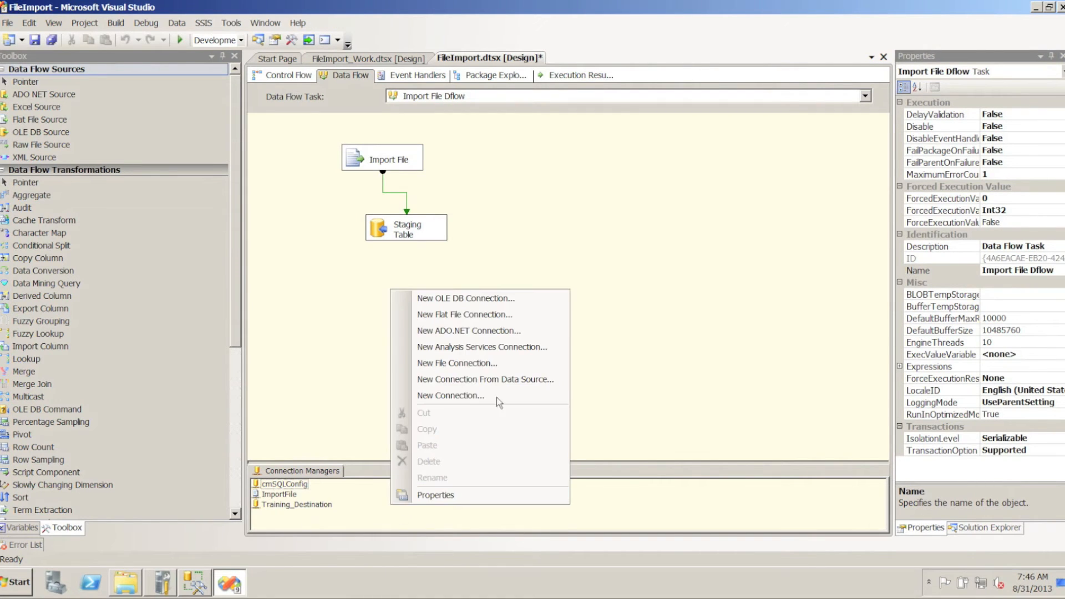
click(451, 314)
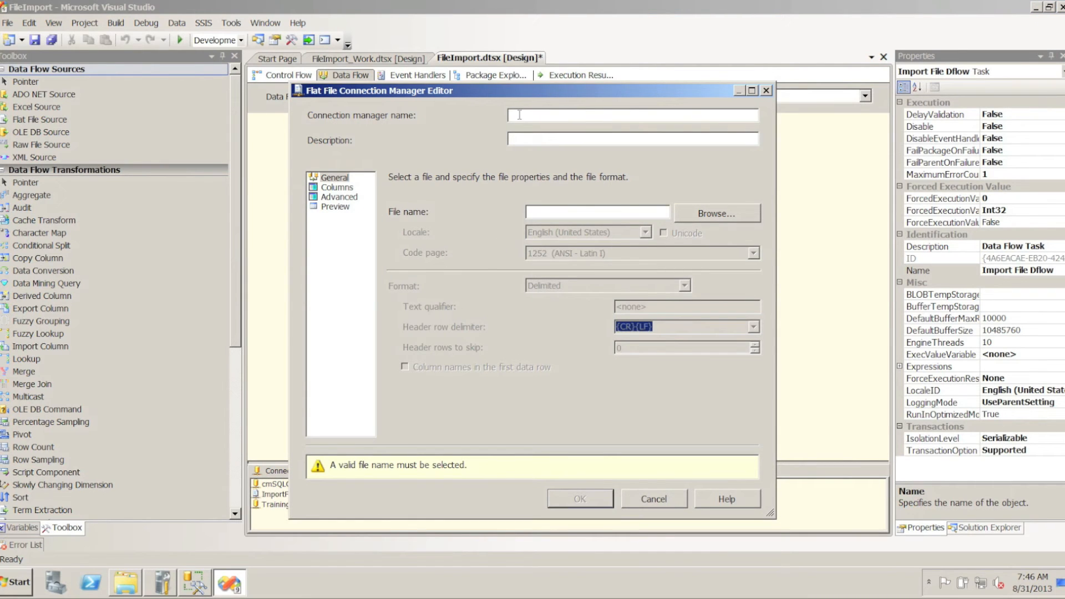
text(Rejects)
Select C:\Data\BadFiles\BadFile.txt as the file for the Rejects connection
click(707, 213)
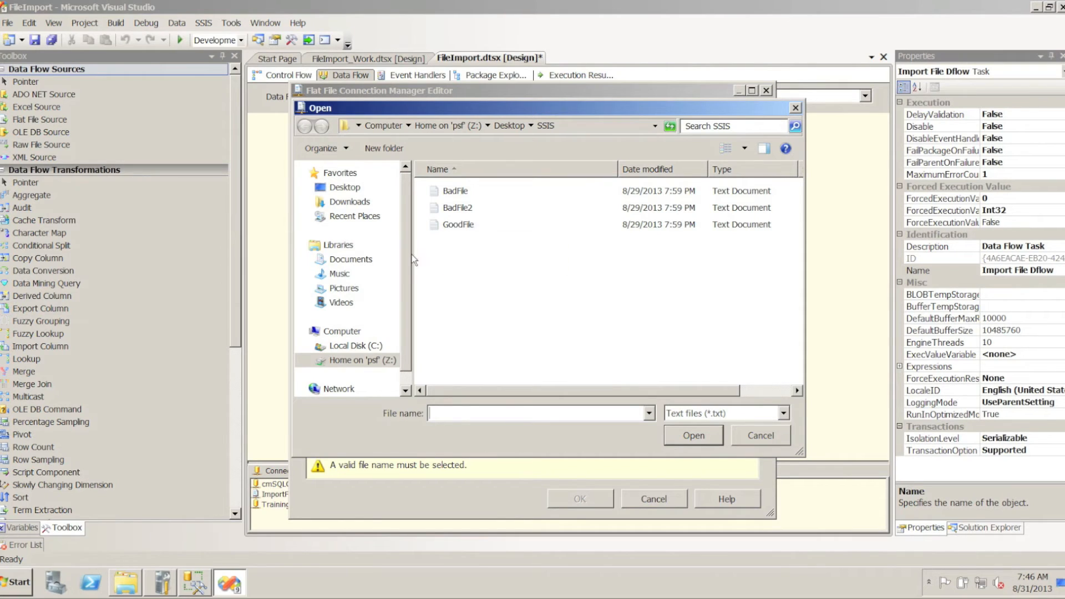
click(308, 361)
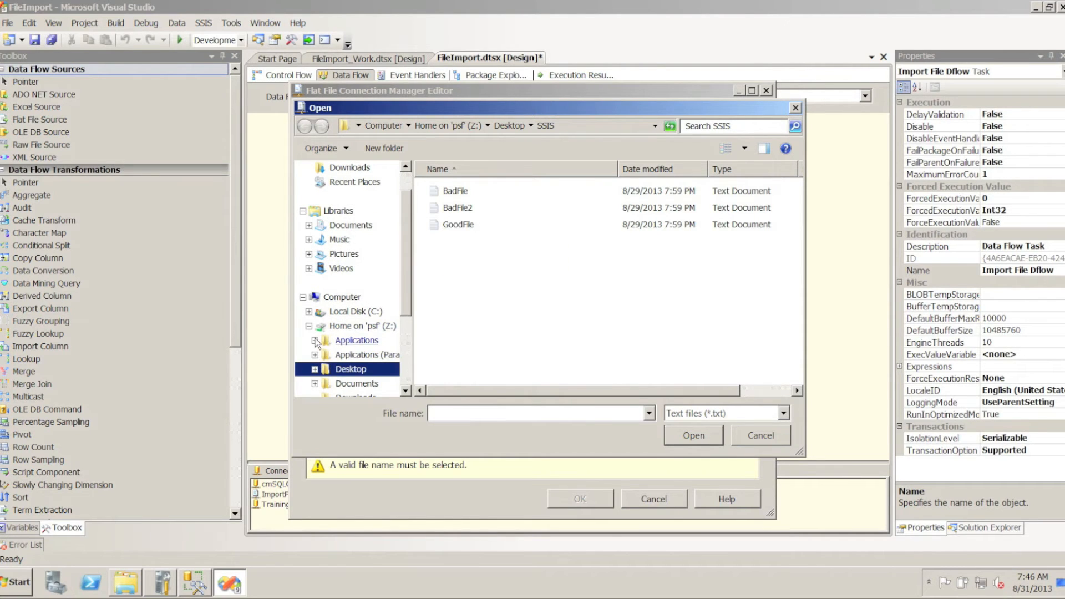
click(309, 312)
click(315, 254)
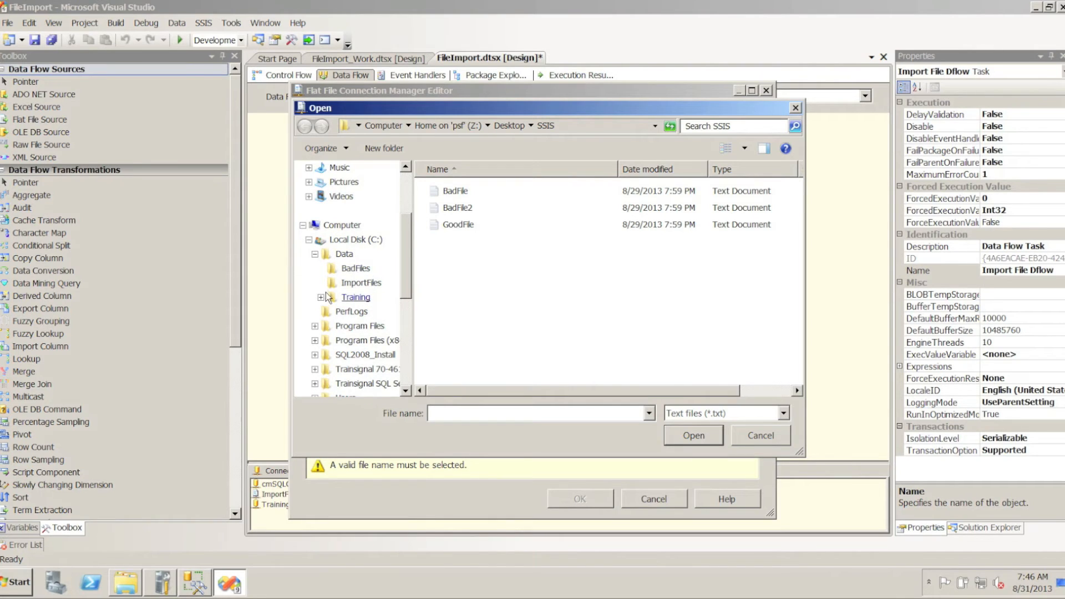
click(358, 283)
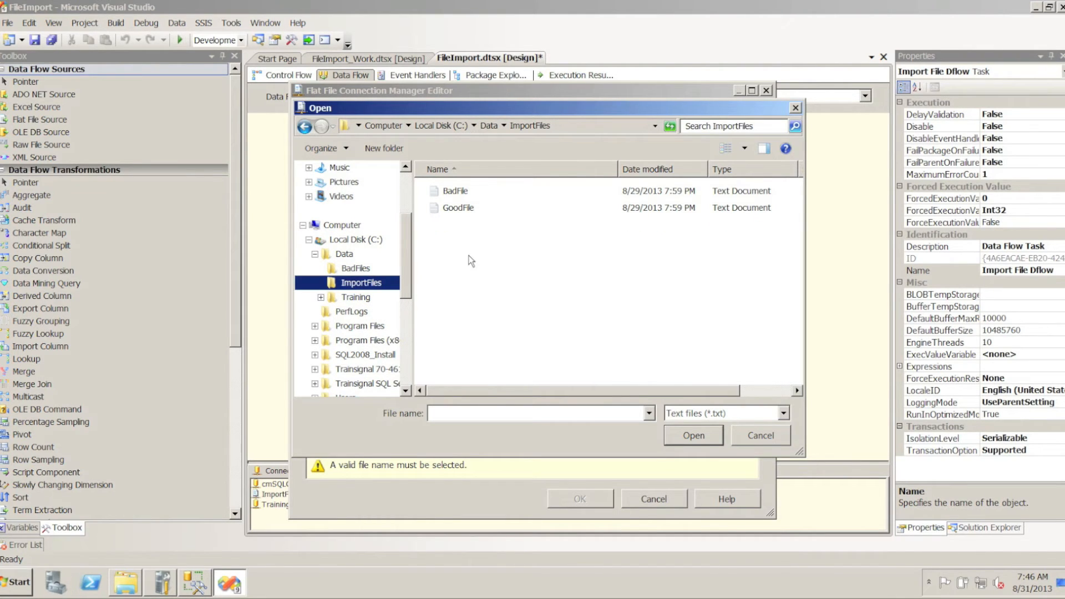
click(355, 268)
click(436, 192)
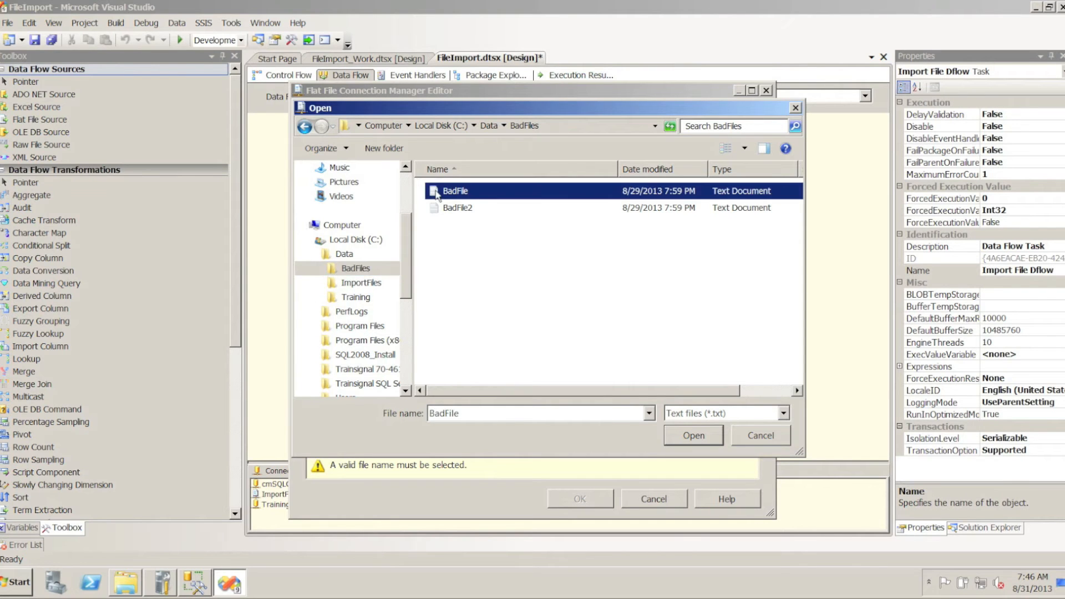
click(692, 436)
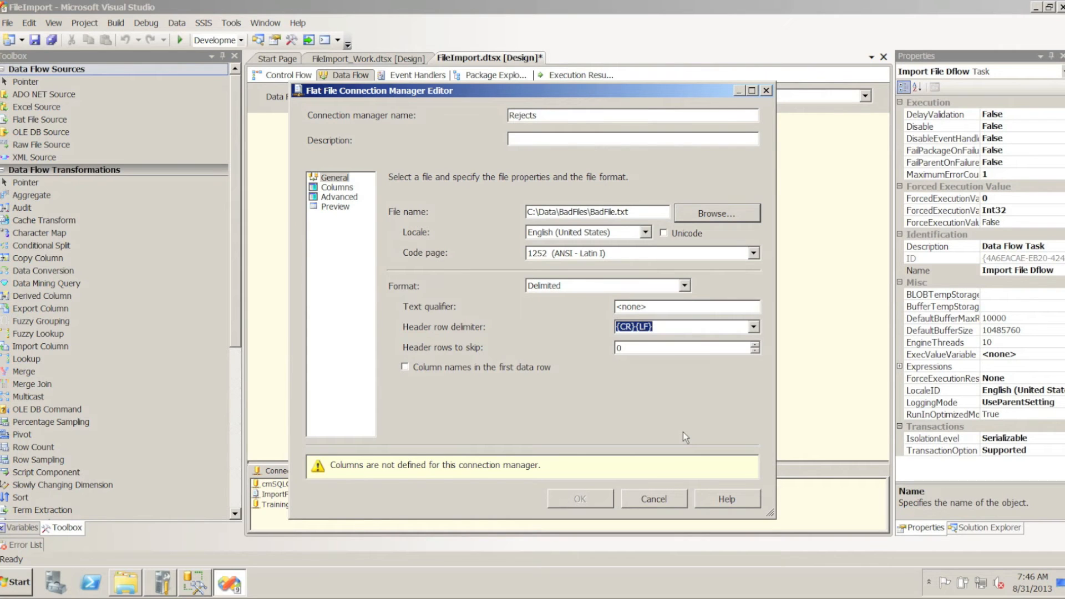
Set the Rejects connection to read column names from the first data row, preview its rows and accept the connection
click(405, 367)
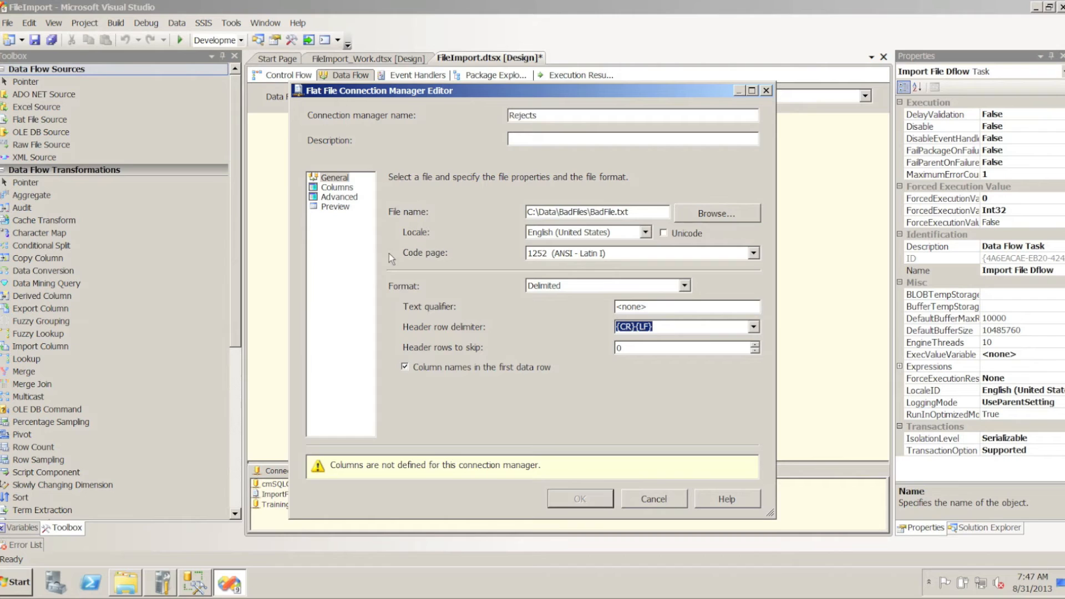
click(344, 209)
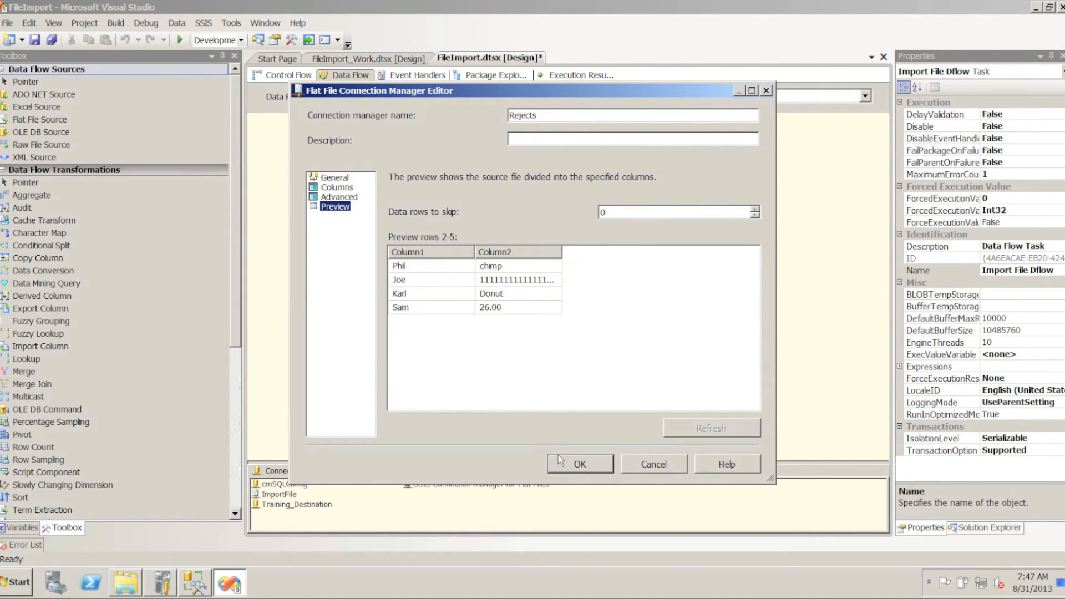
click(574, 466)
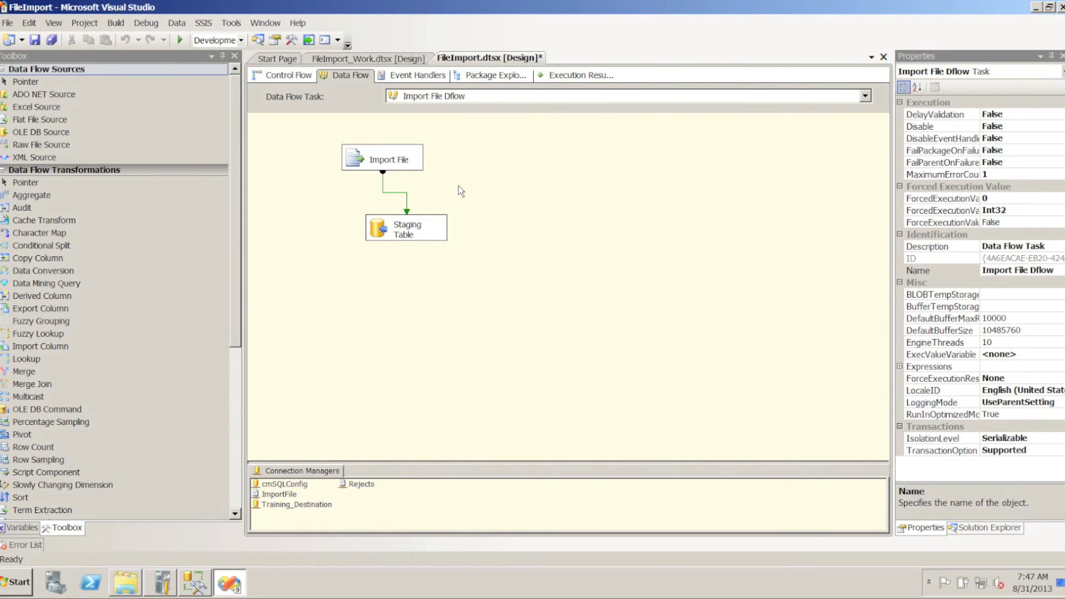
Open the error output settings of the Import File source
click(358, 164)
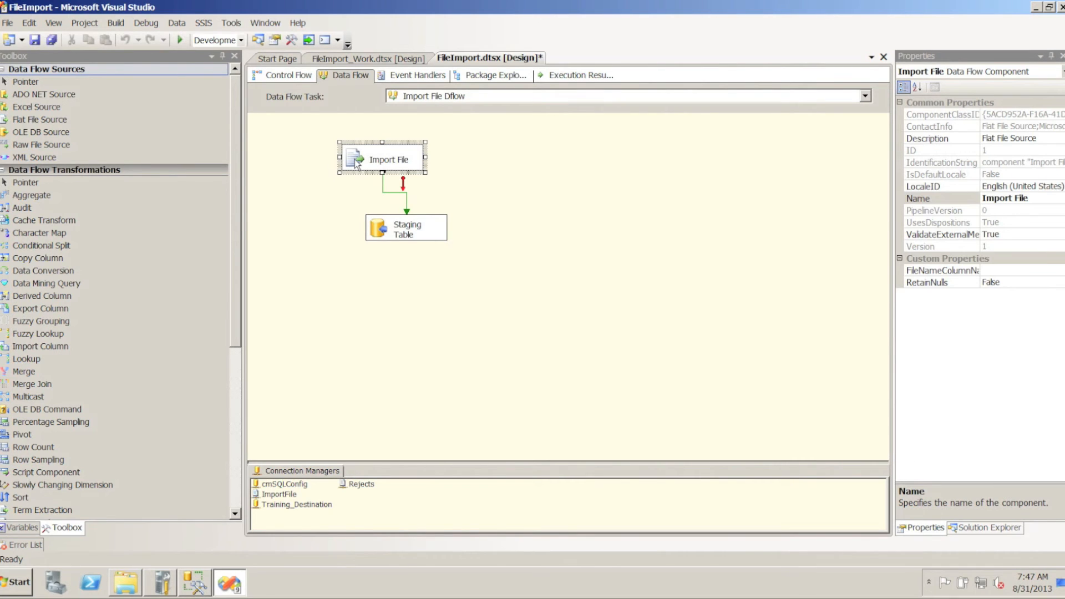
double_click(357, 164)
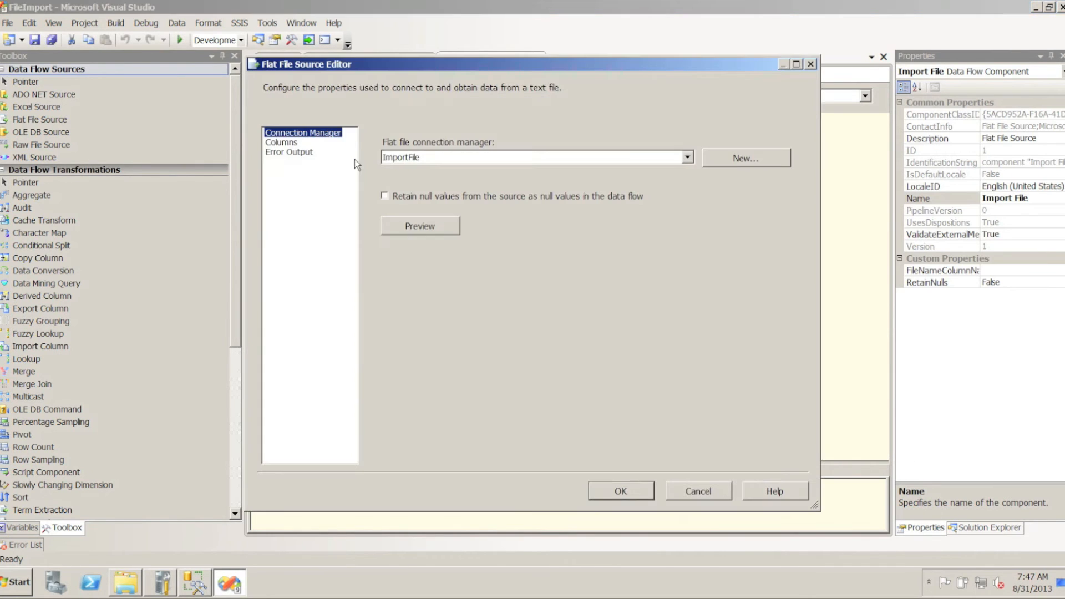
click(312, 153)
Review the available error and truncation handling options for Column1 without changing them
click(612, 164)
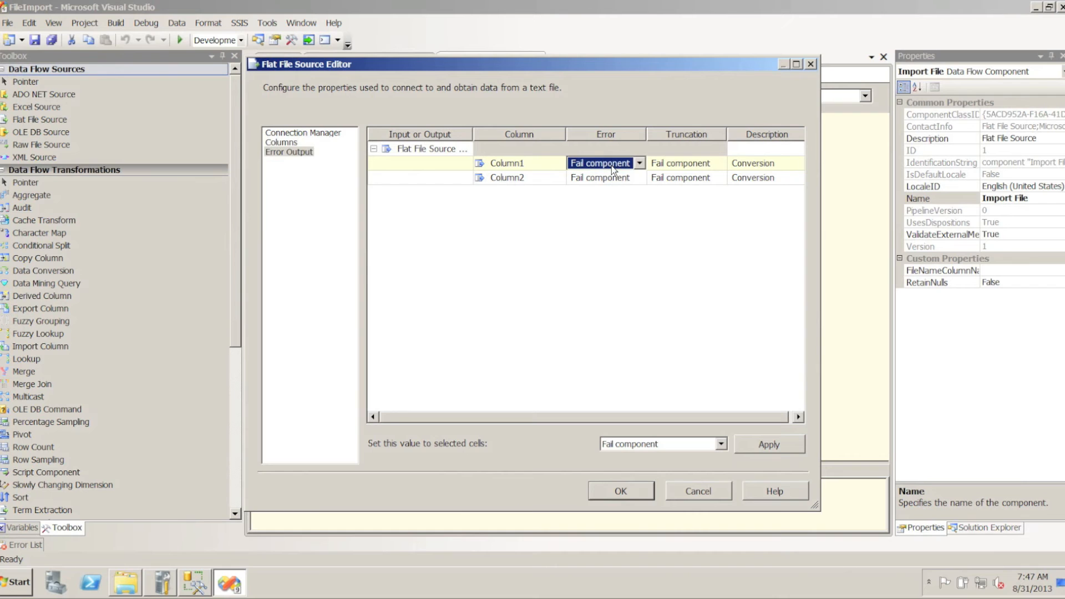
click(641, 164)
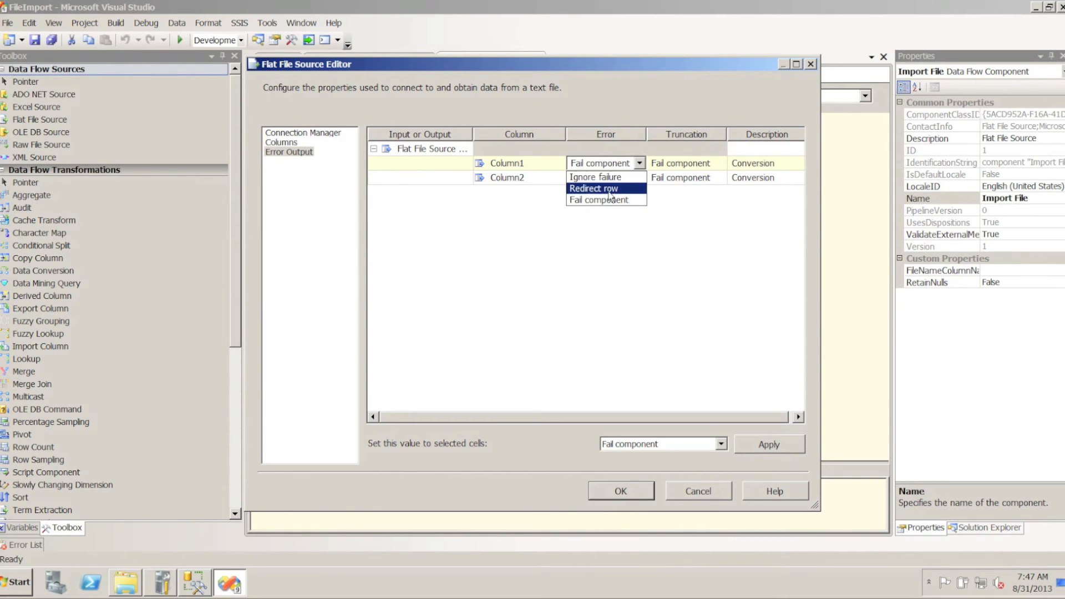
click(671, 165)
click(708, 165)
click(721, 164)
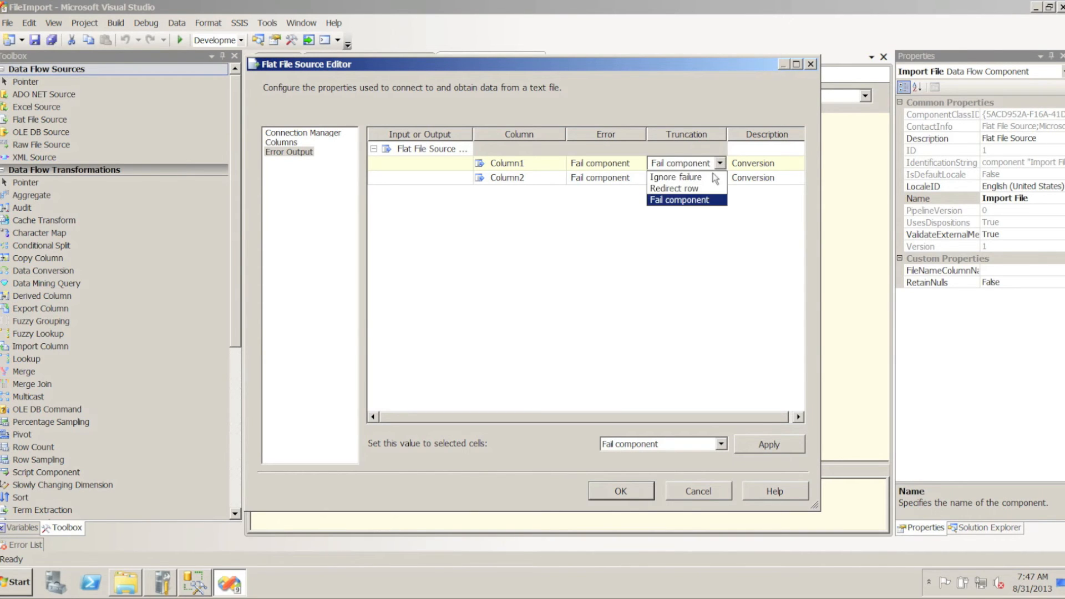
click(608, 238)
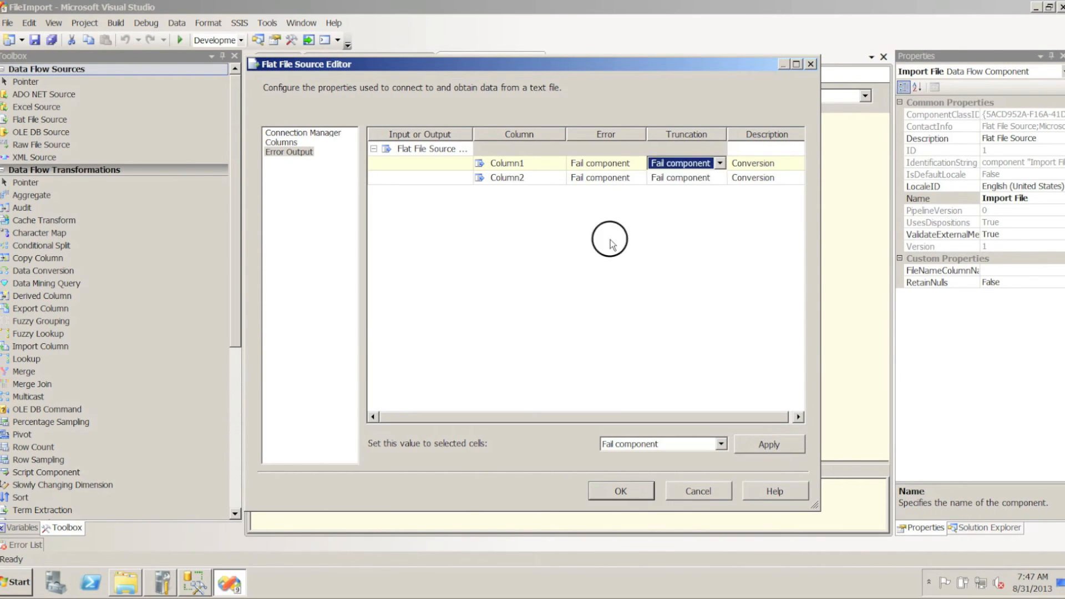
Set Error and Truncation handling to Redirect row for both Column1 and Column2, and accept the source settings
click(595, 168)
shift+click(675, 181)
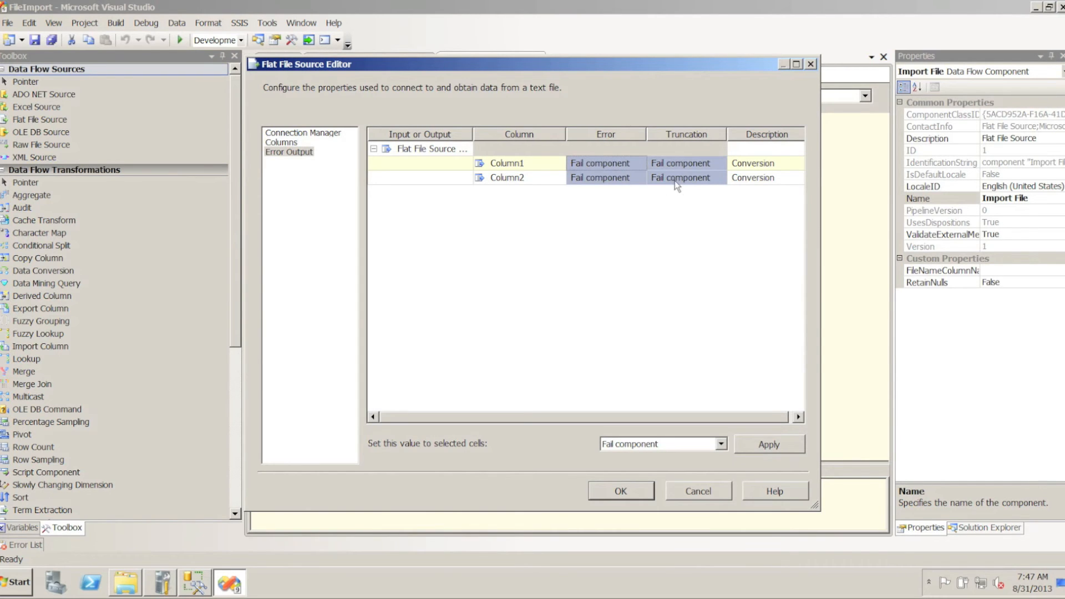
click(722, 446)
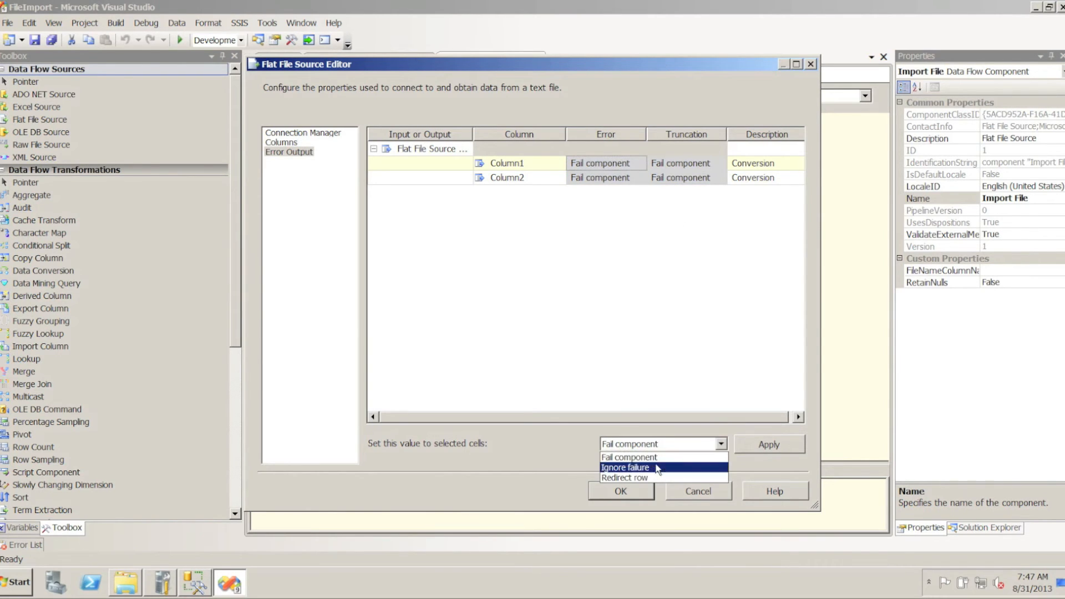
click(642, 482)
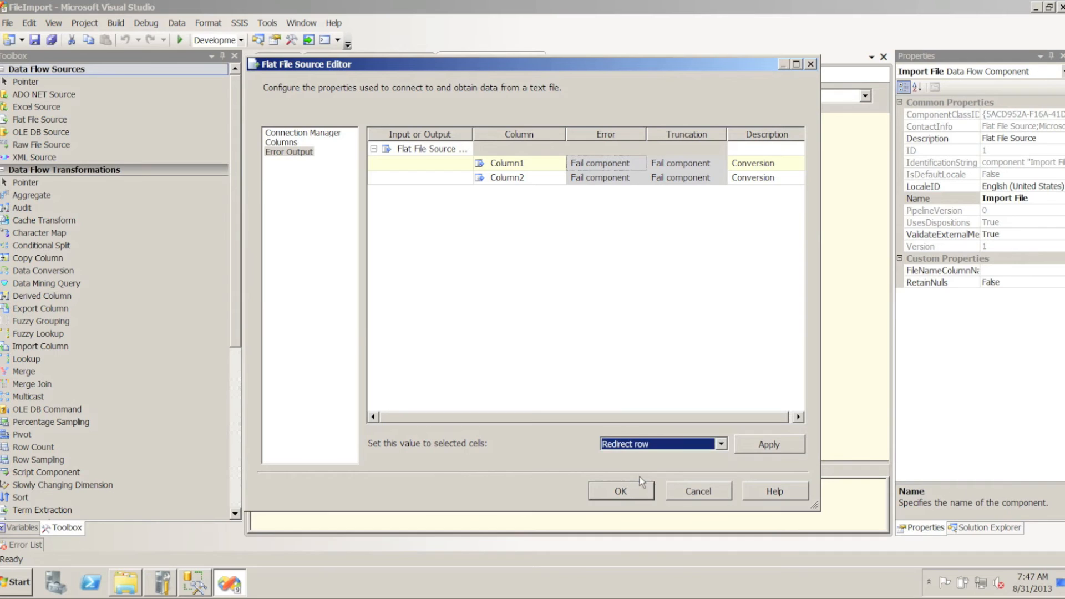
click(765, 445)
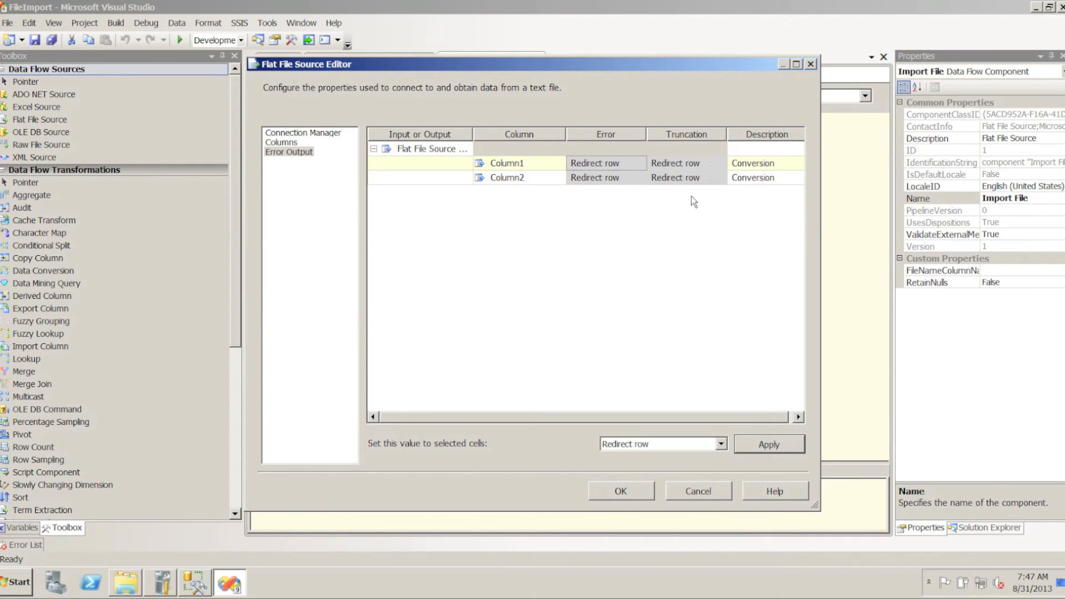
click(619, 491)
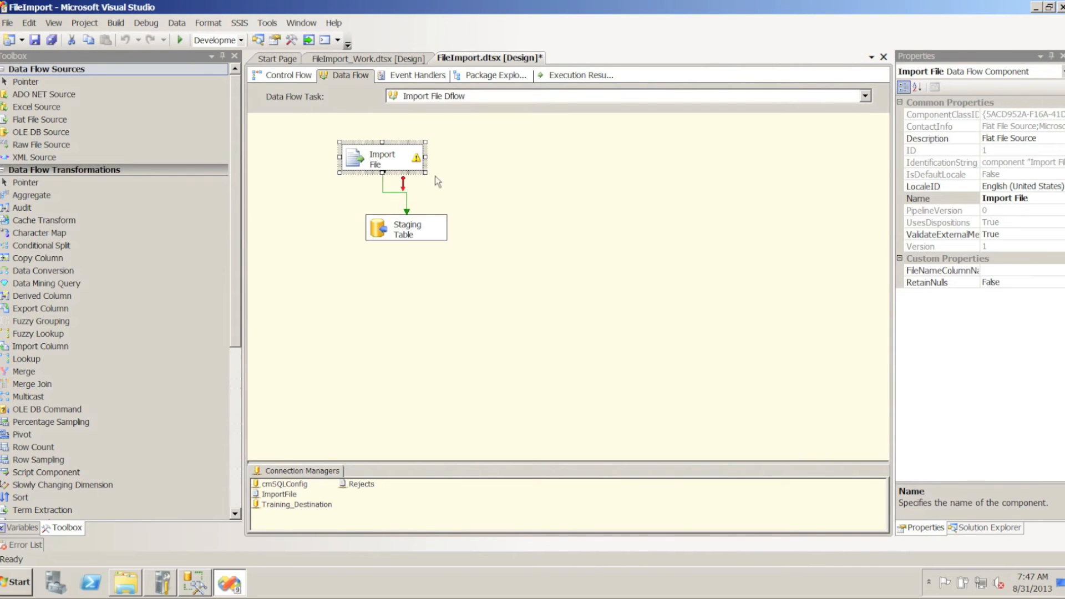
Add a Flat File Destination to the right of the Import File source and name it Rejected Rows
mouse_move(419, 160)
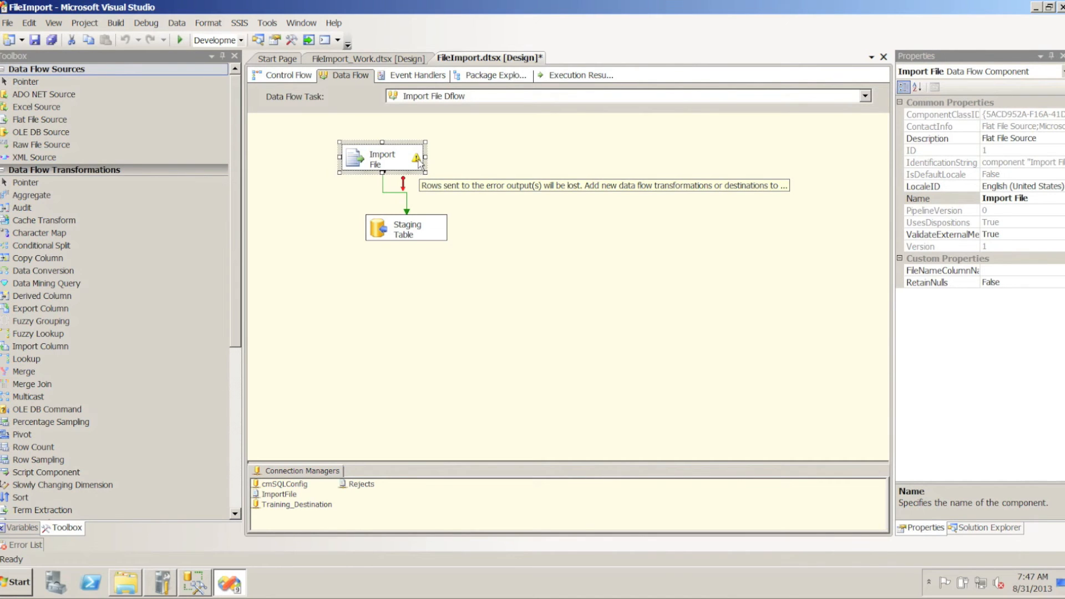
click(238, 466)
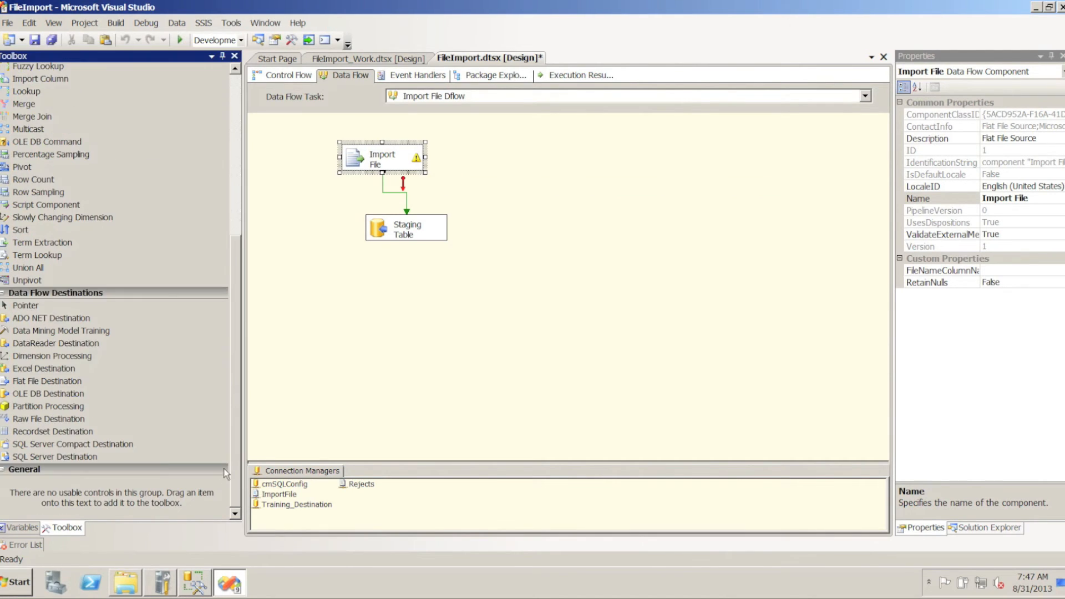
drag(100, 381, 521, 187)
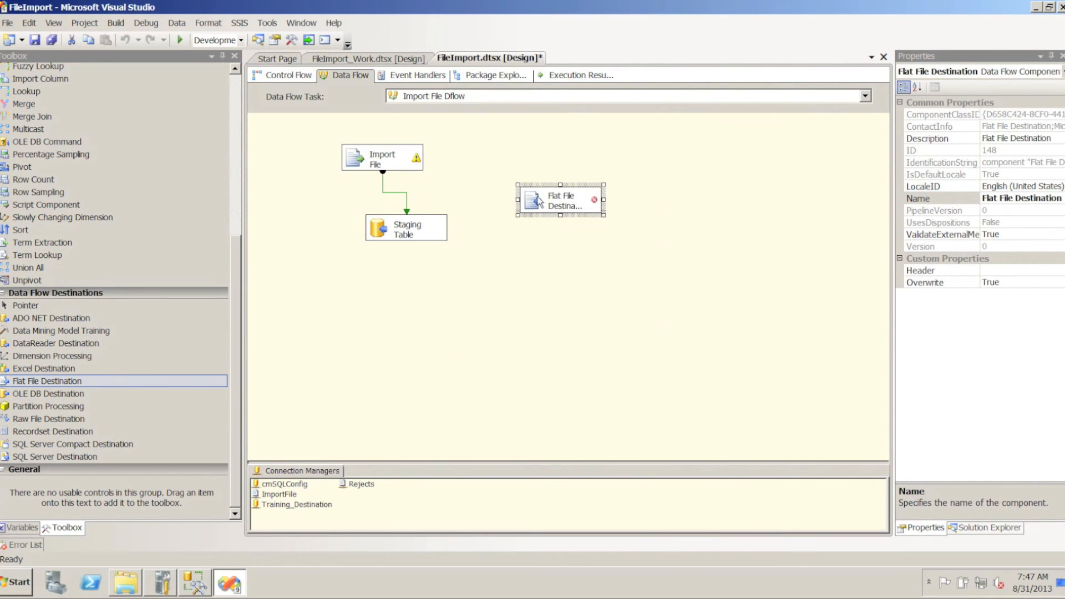
click(564, 203)
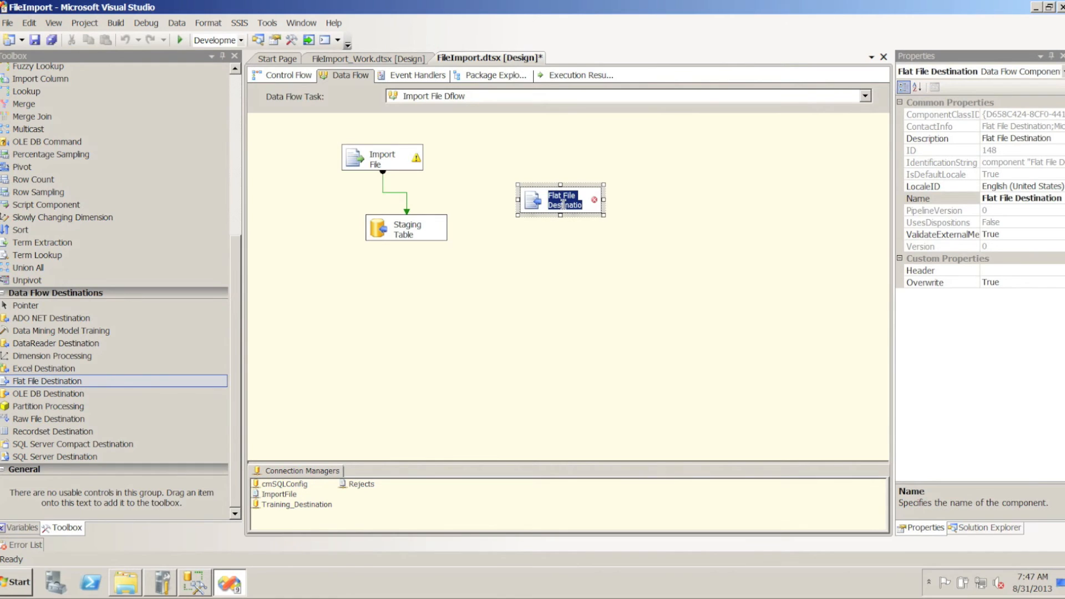
text(Re)
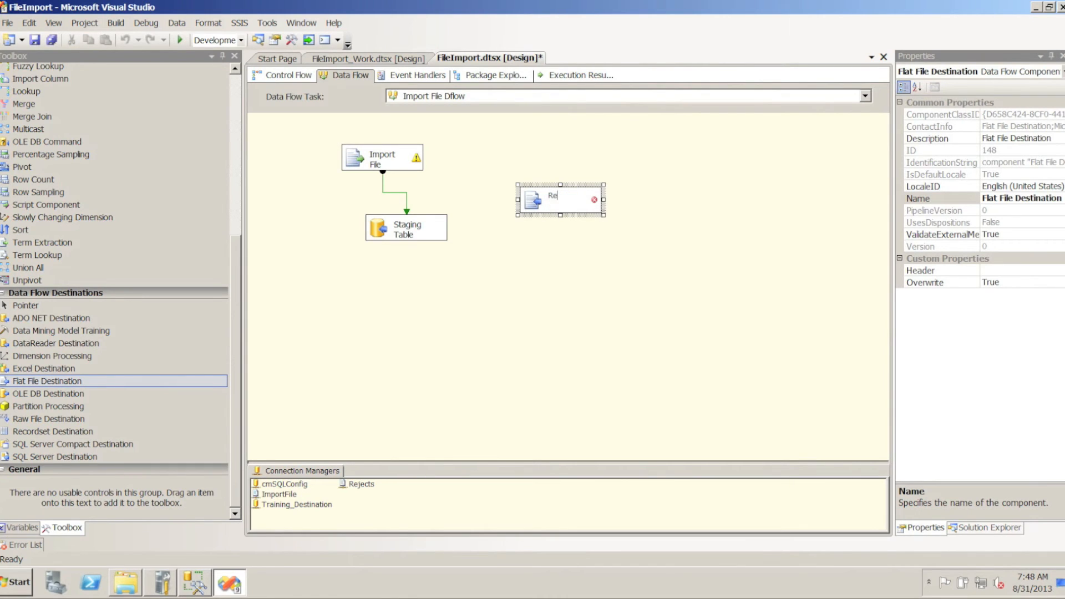
text(jected Rows)
click(580, 333)
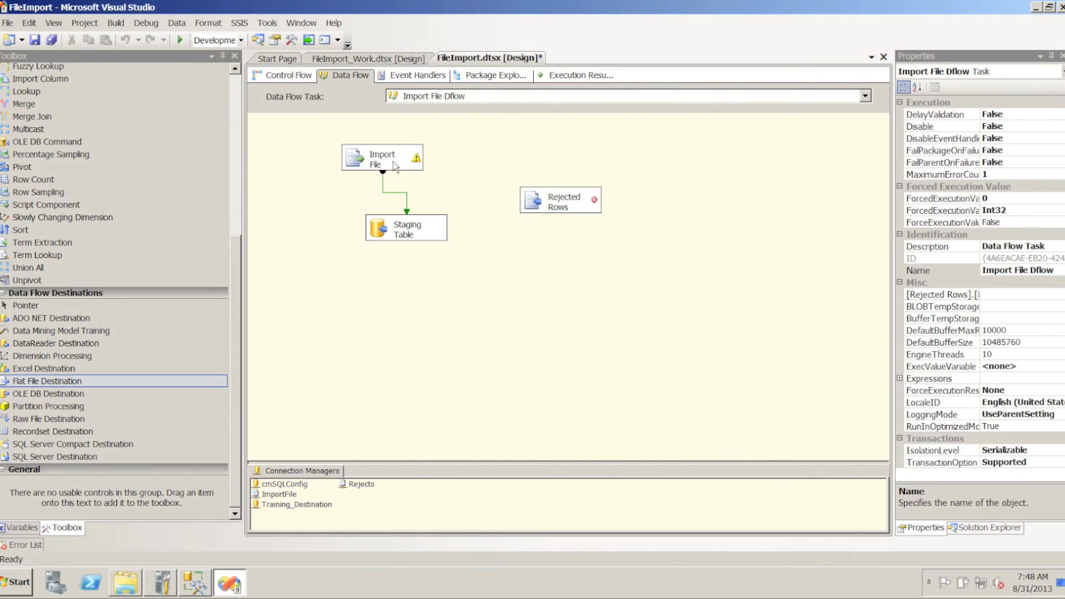
Connect the error output of the Import File source to Rejected Rows, accepting the Redirect row settings
click(402, 166)
drag(405, 189, 558, 200)
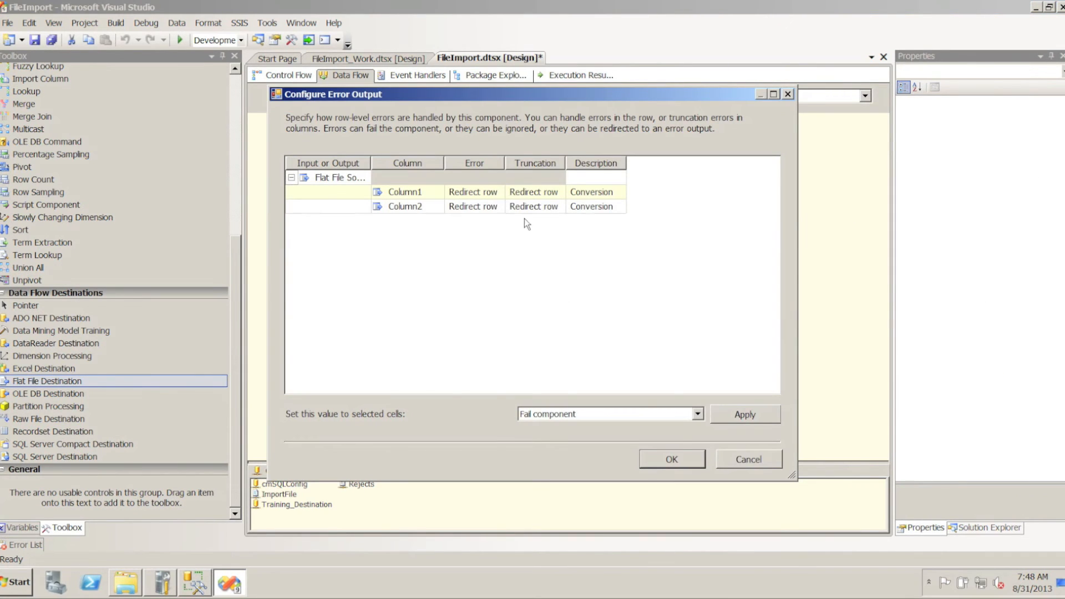
click(670, 455)
Open the Rejected Rows destination for editing and set its flat file connection manager to Rejects
click(529, 201)
double_click(529, 201)
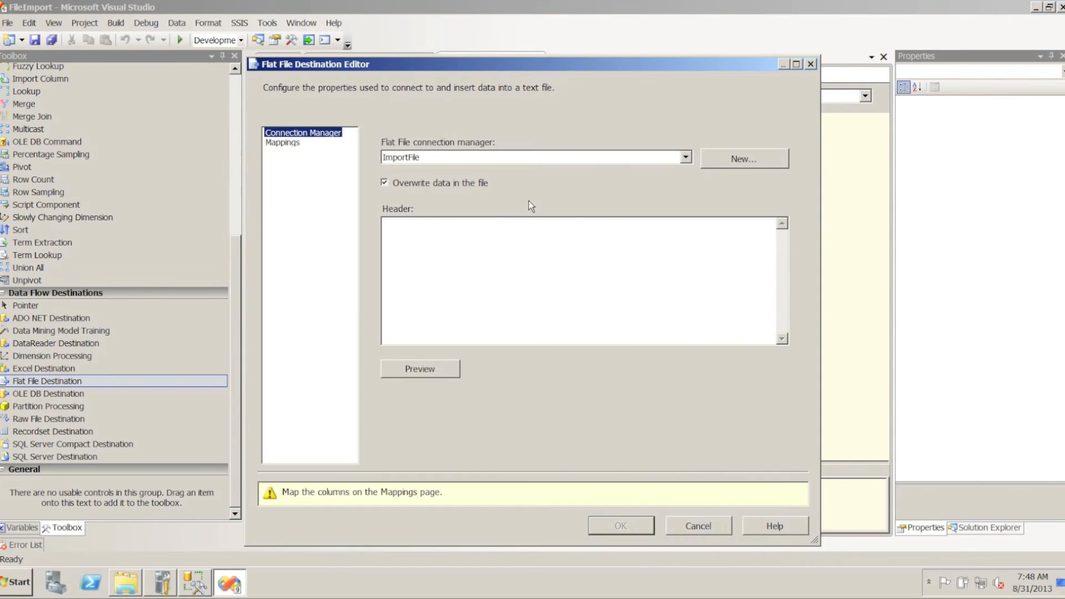
click(673, 161)
click(401, 182)
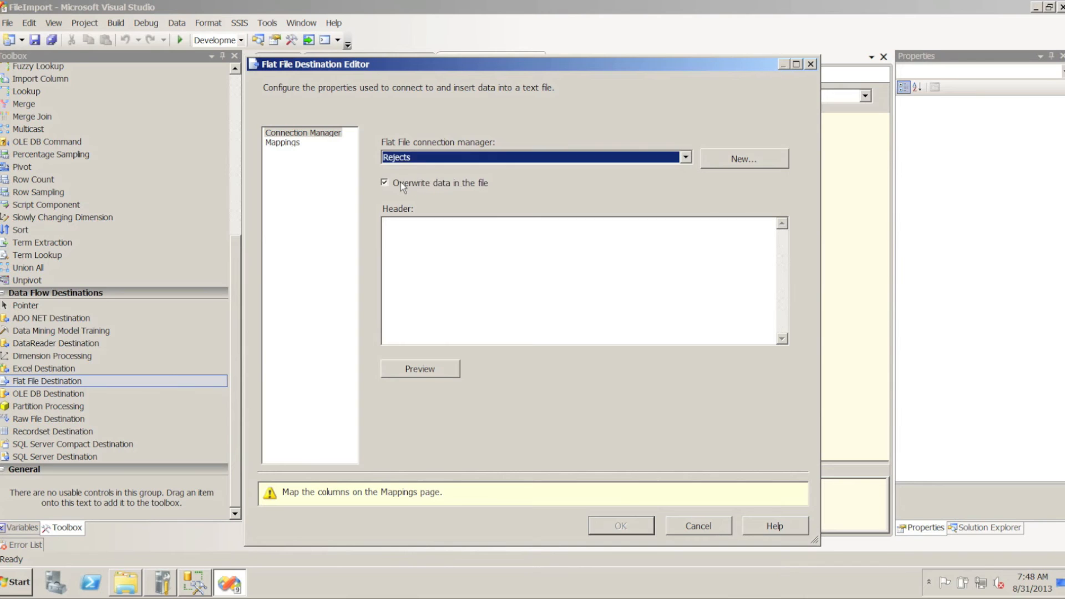
Map Flat File Source Error Output Column to Column1 and ErrorCode to Column2, and accept the destination settings
click(277, 145)
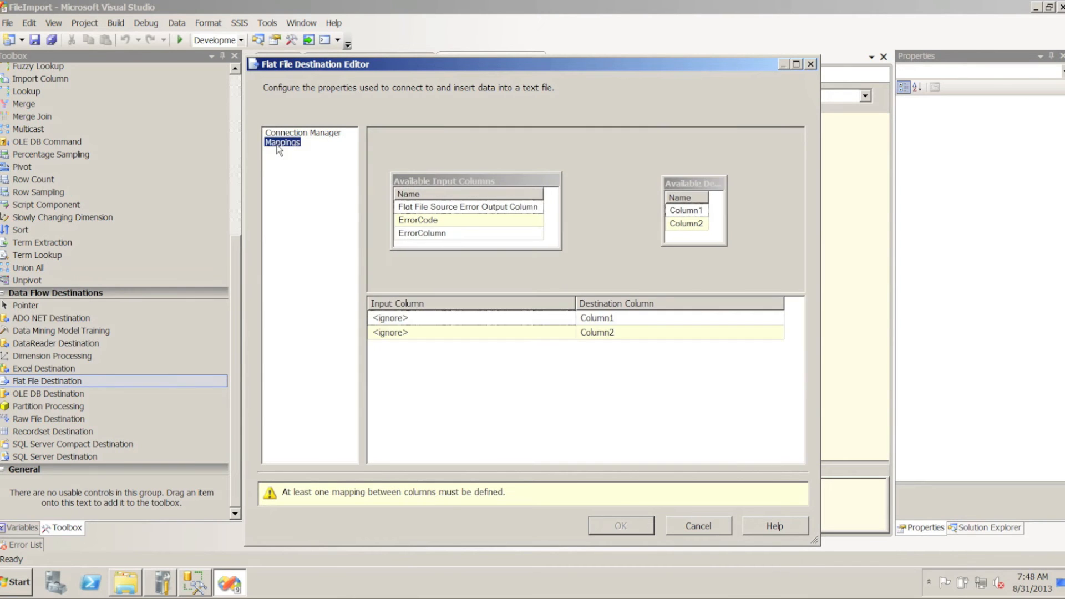
mouse_move(521, 210)
drag(520, 209, 681, 217)
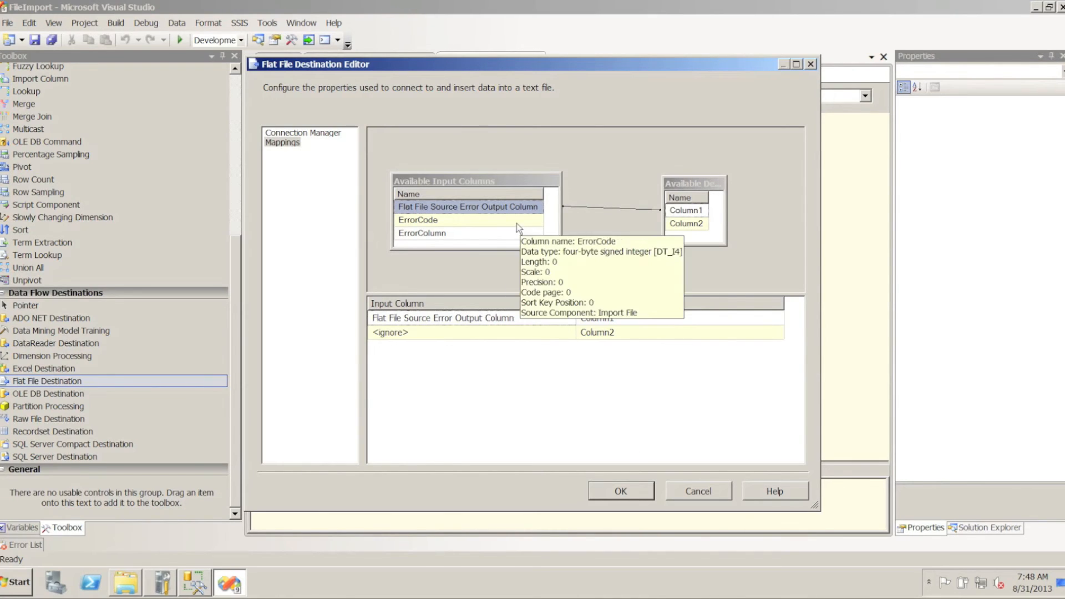
drag(481, 220, 697, 228)
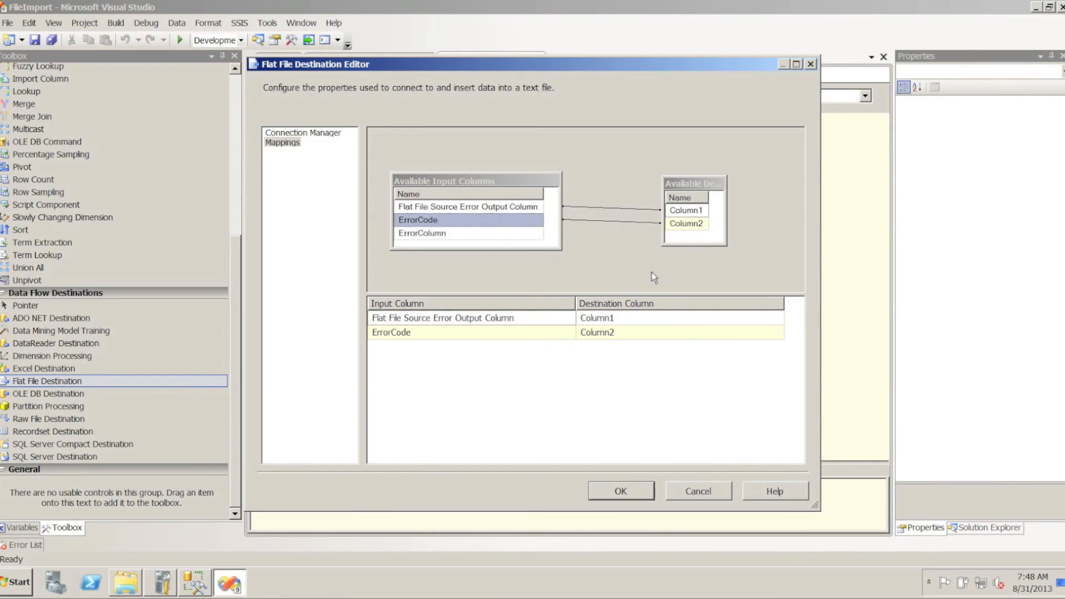
click(608, 492)
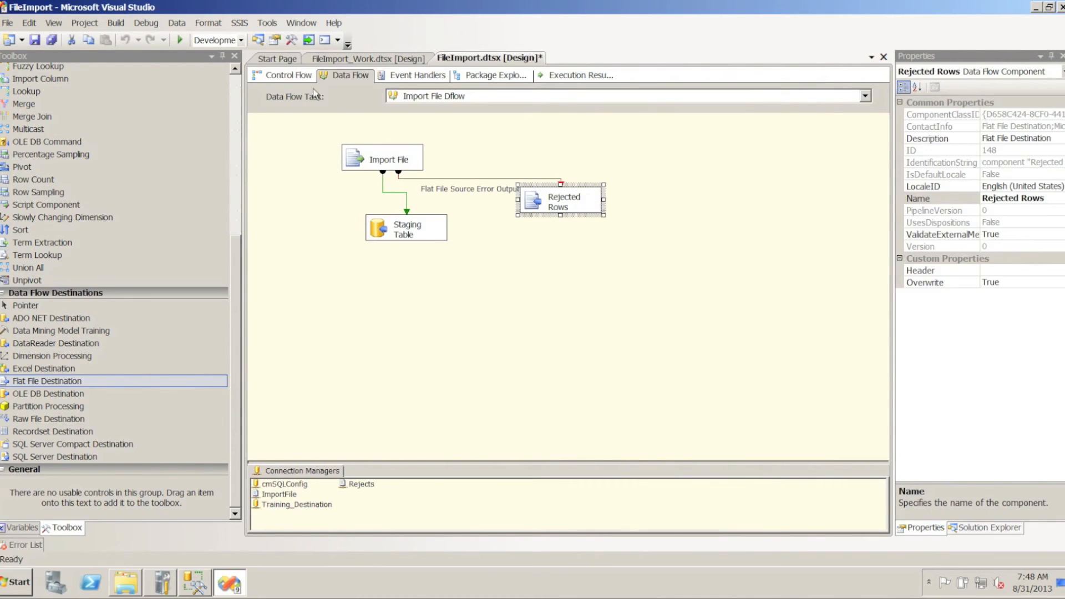
Return to the control flow and display the package variables with enough width to read their full values
click(271, 78)
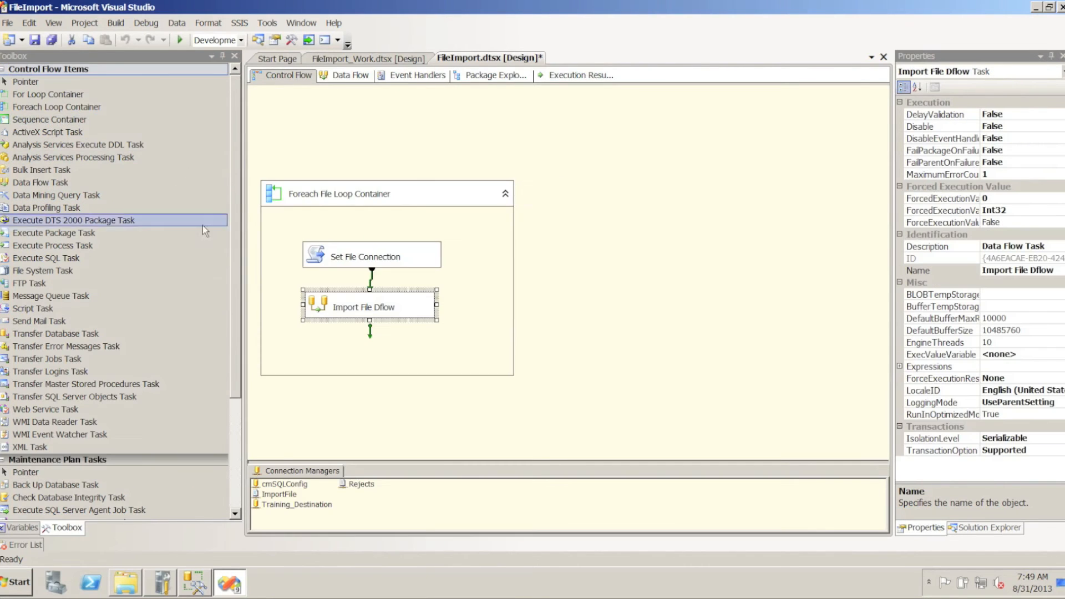
click(332, 257)
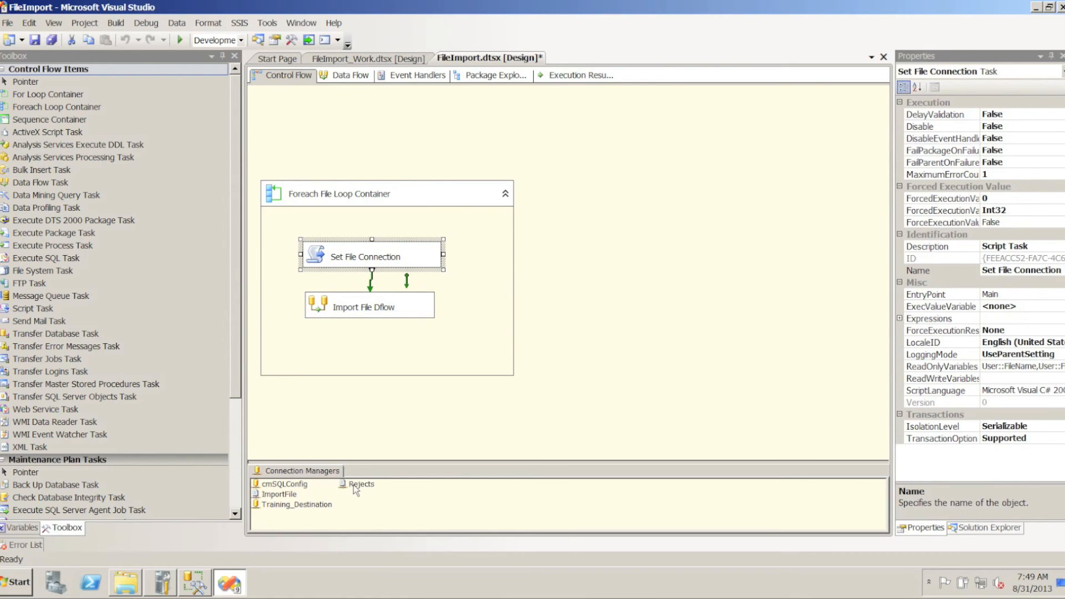
click(21, 527)
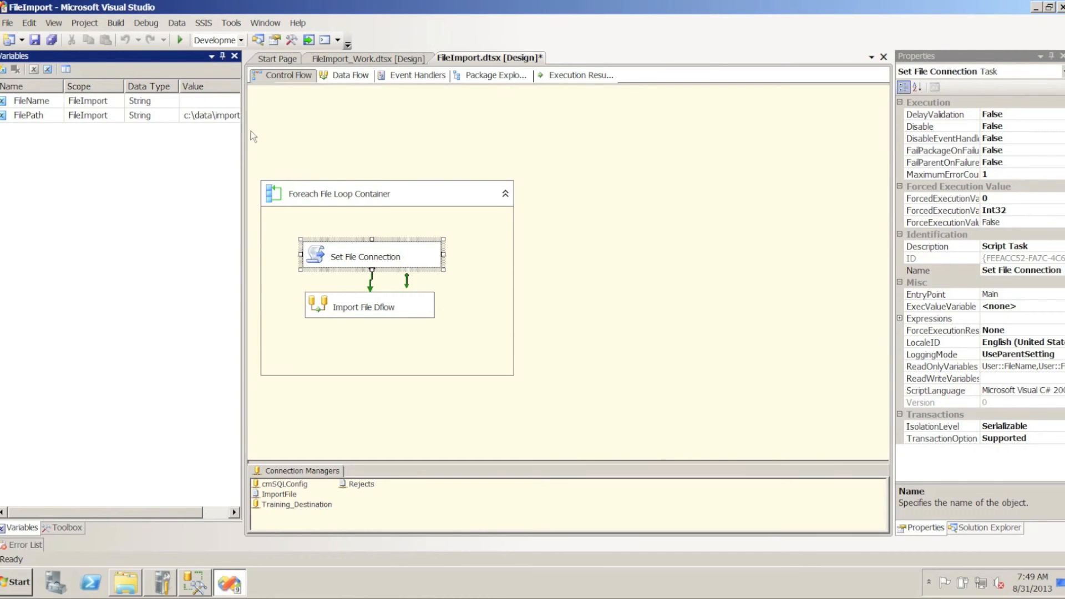
drag(245, 132, 292, 132)
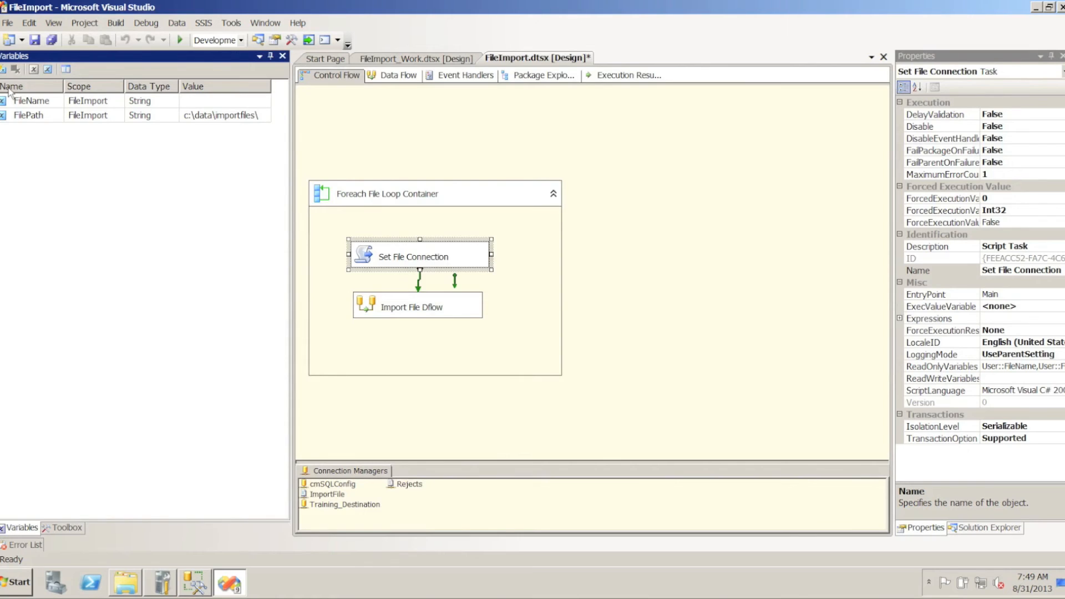
Add a package-level variable named RejectPath with data type String
click(409, 134)
click(3, 95)
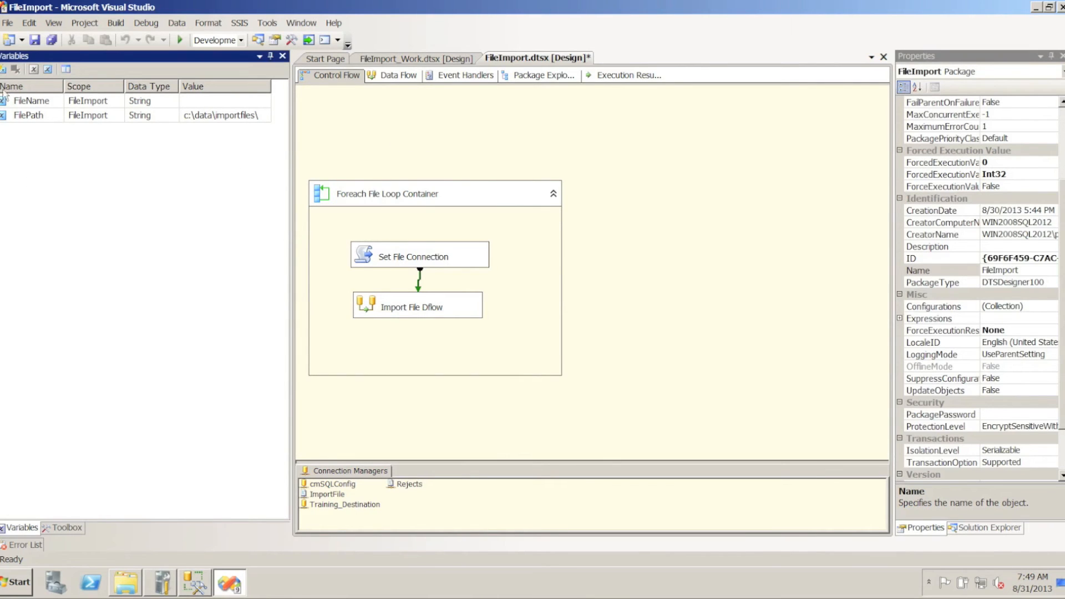
click(3, 69)
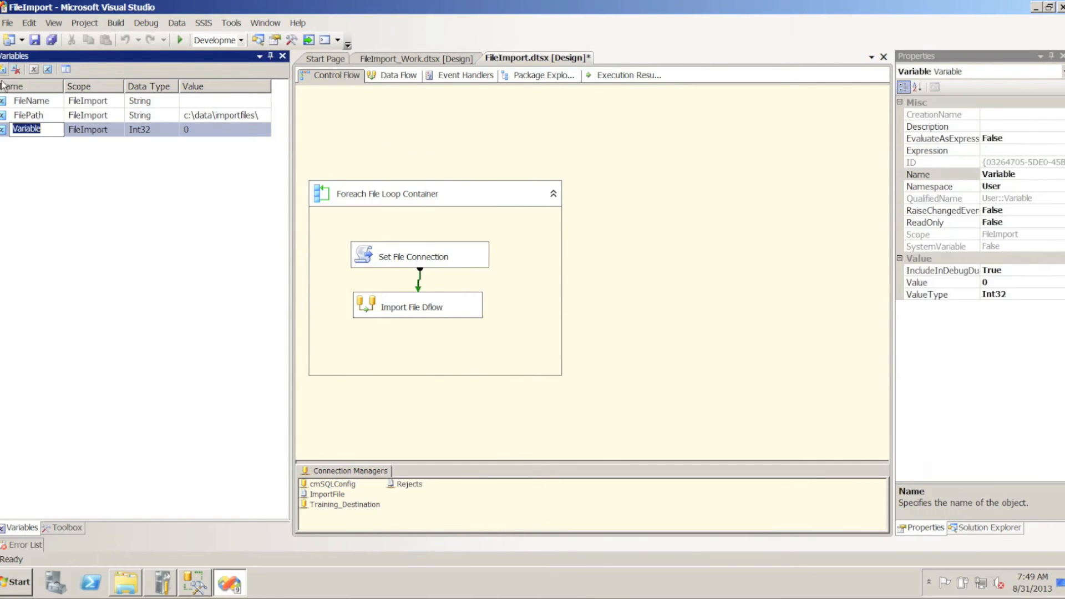
text(RejectPath)
key(Tab)
key(Tab)
key(s)
key(s)
key(s)
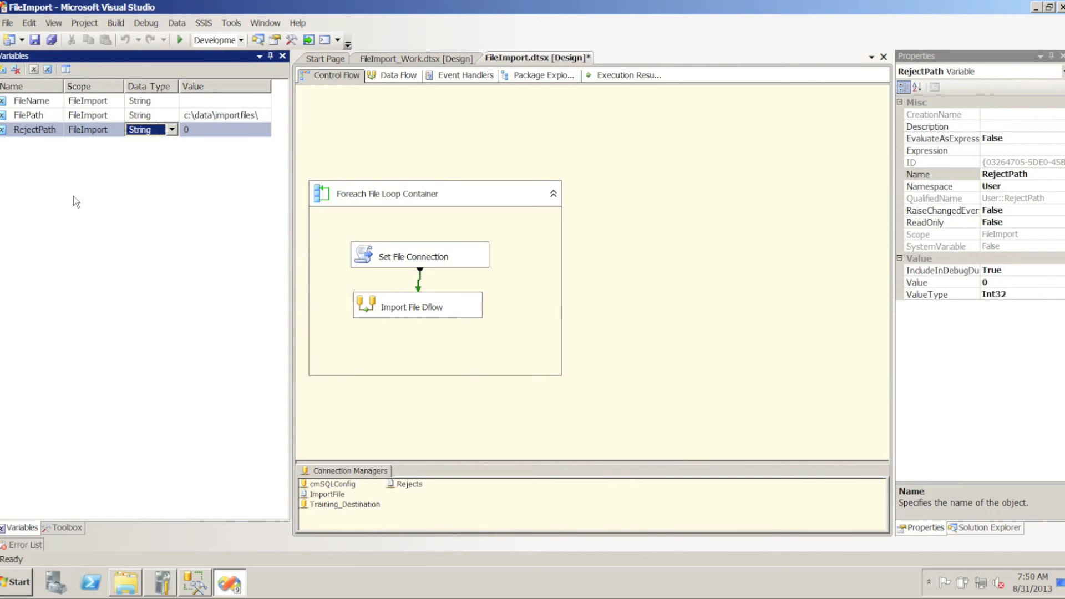
Set the value of the RejectPath variable to c:\data\rejectedfiles\
key(Tab)
text(c)
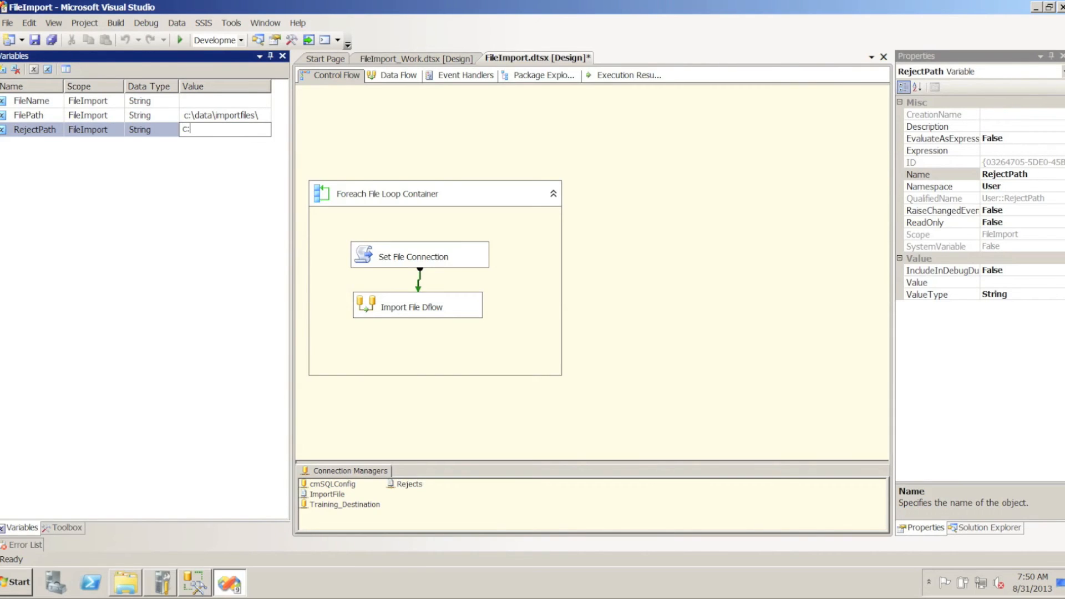
text(:\dat)
text(a\badf)
key(BackSpace)
key(BackSpace)
key(BackSpace)
key(BackSpace)
key(BackSpace)
key(BackSpace)
key(BackSpace)
key(BackSpace)
text(rejectedfiles\)
click(195, 213)
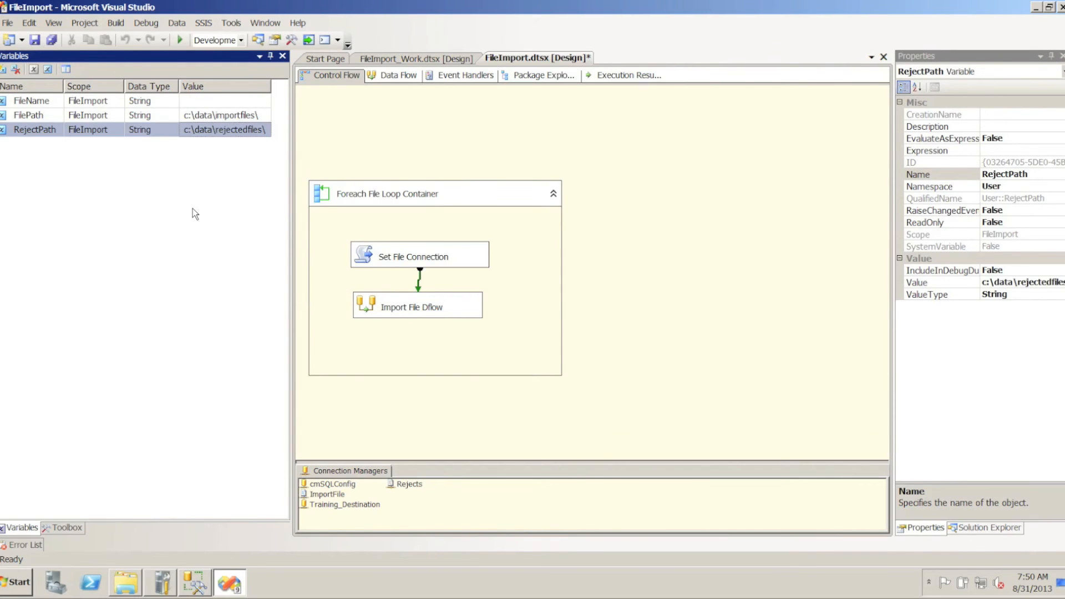
Switch to Windows Explorer and create a folder named RejectedFiles in C:\Data
click(128, 590)
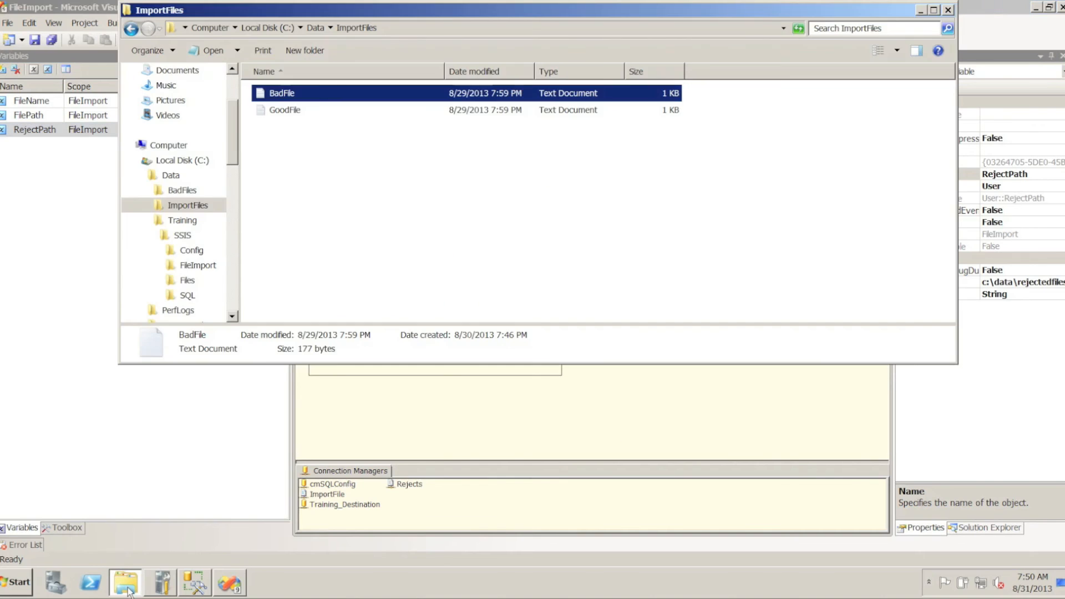
click(315, 27)
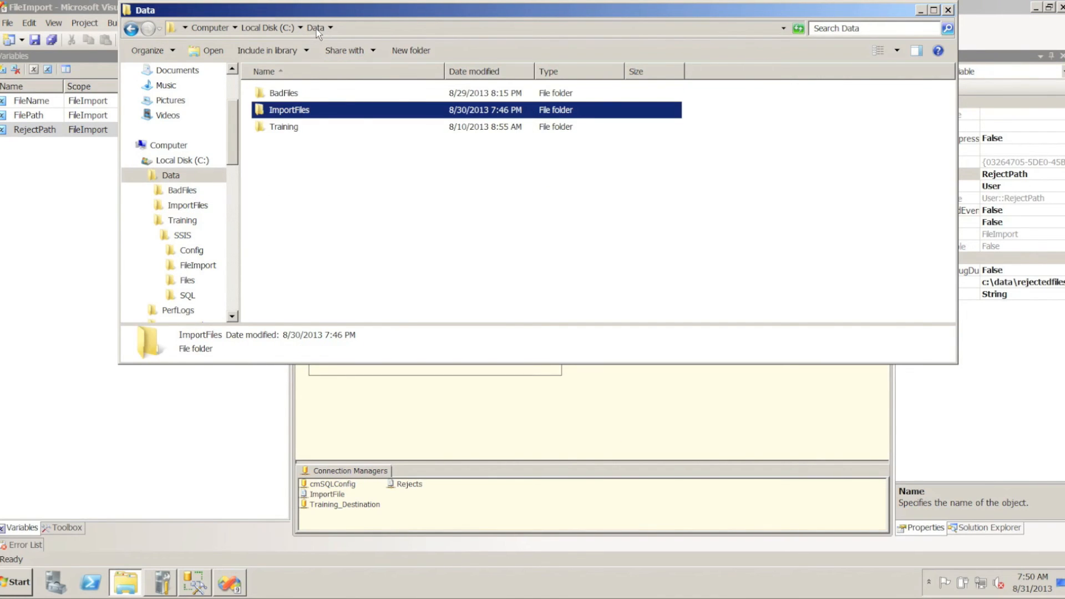
right_click(310, 202)
mouse_move(409, 363)
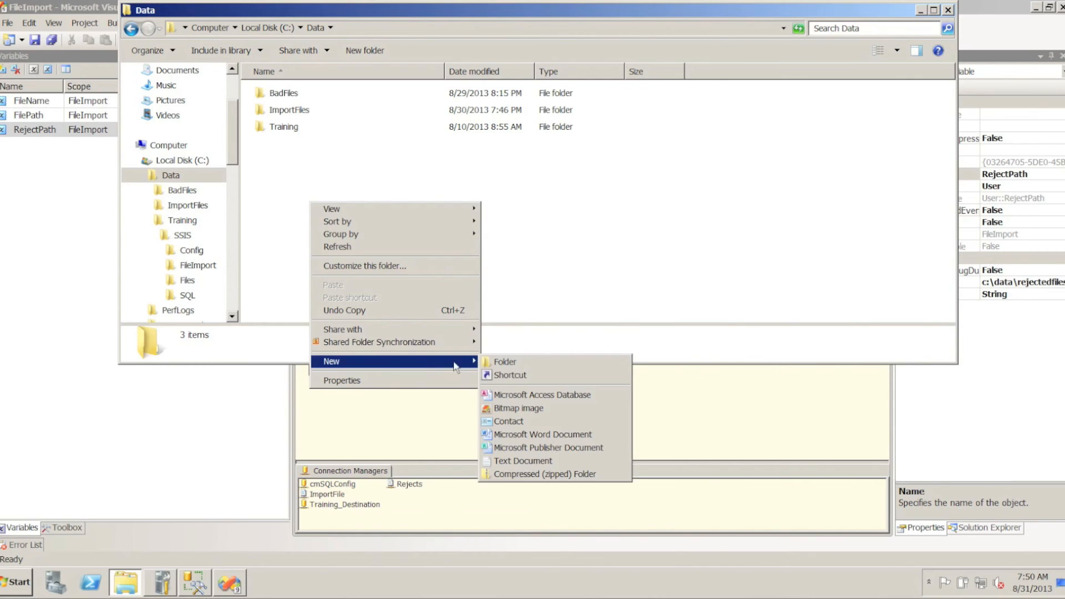
click(510, 361)
text(Re)
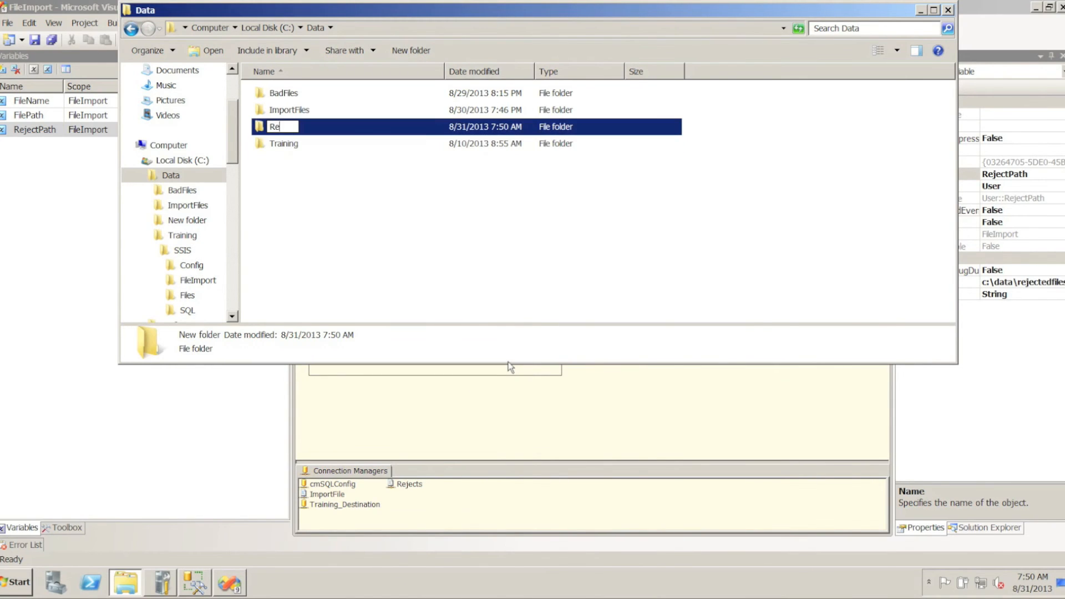
text(jectedFiles)
click(409, 237)
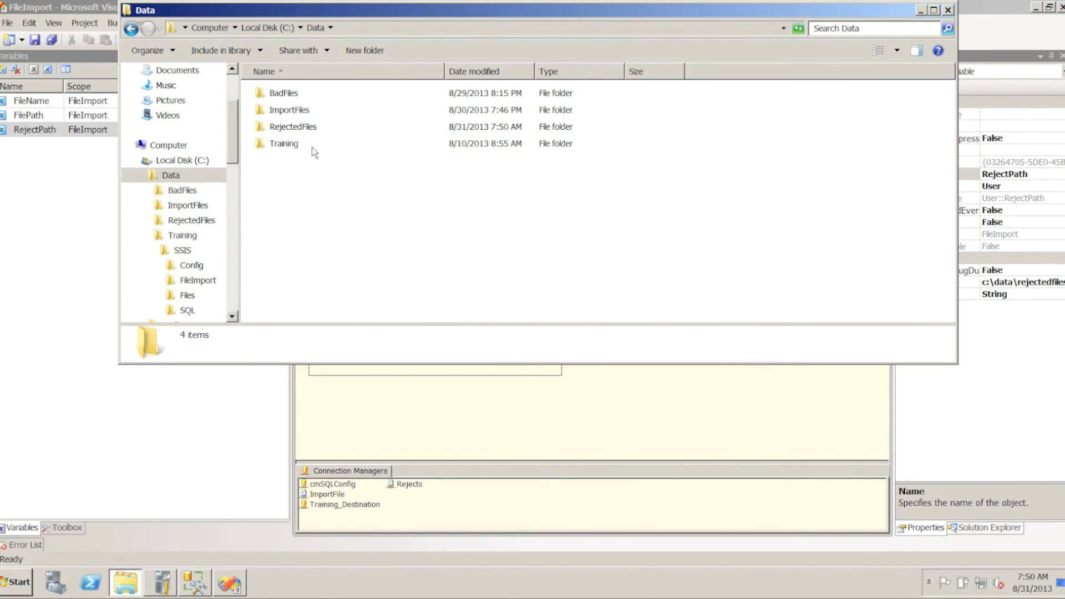
Review the contents of BadFile in the ImportFiles folder, close it and return to Visual Studio
click(273, 111)
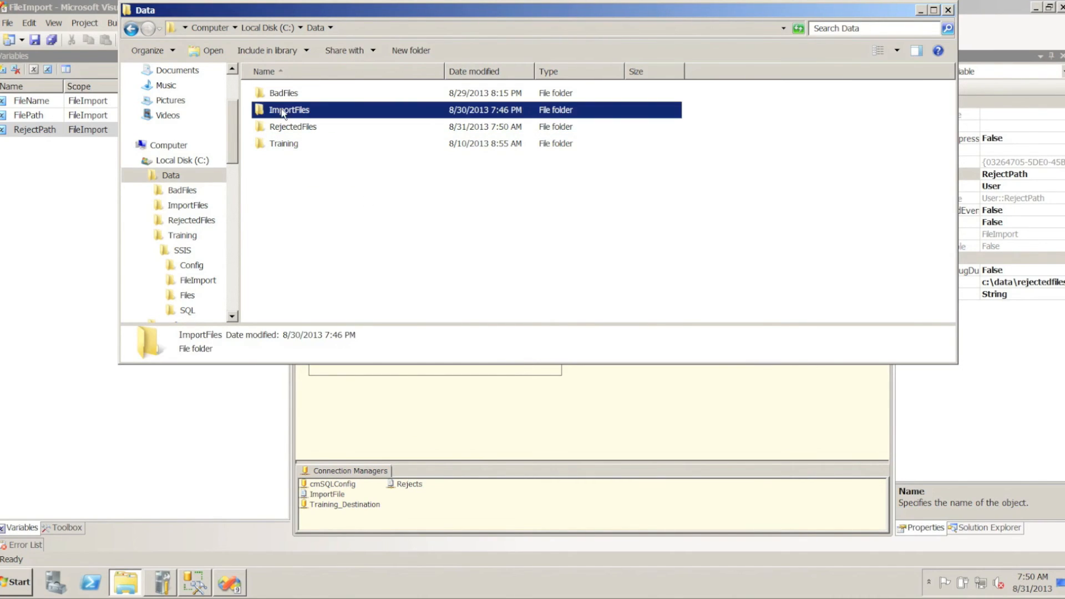
double_click(270, 111)
click(272, 95)
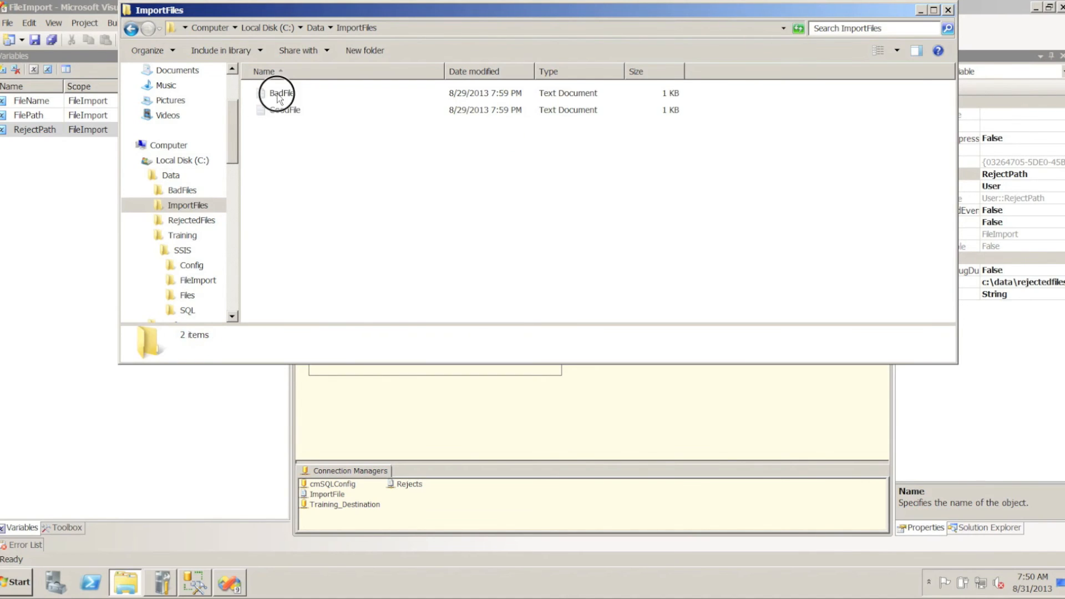
double_click(271, 95)
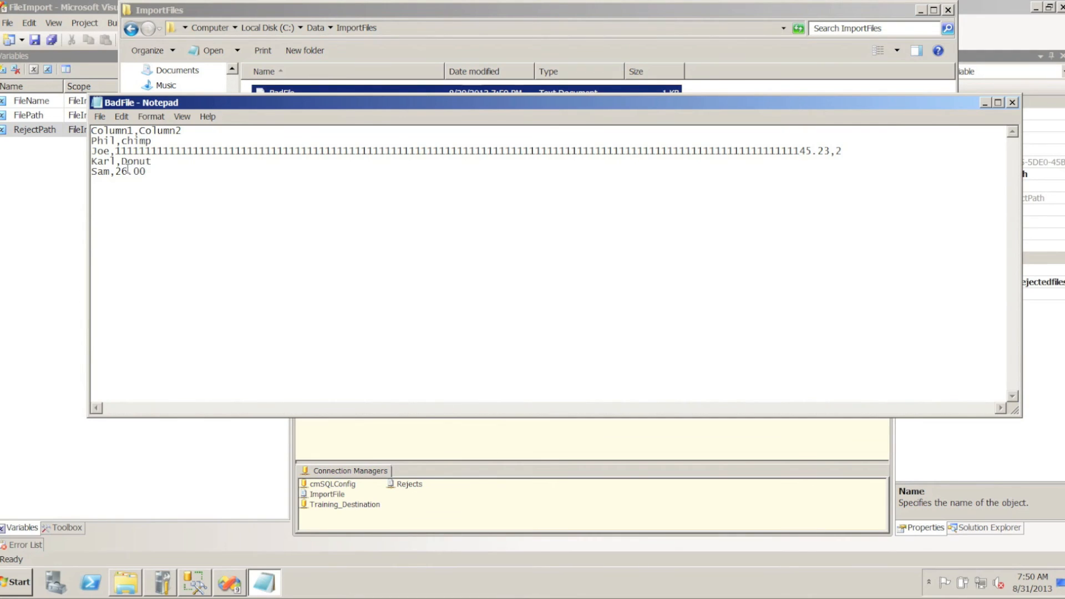
click(1012, 102)
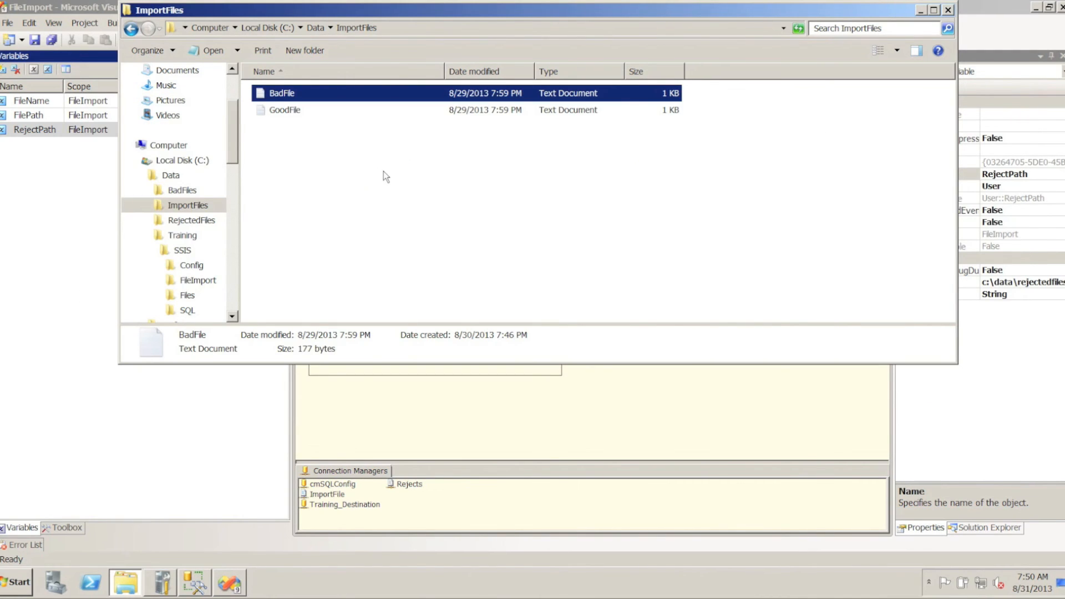
click(420, 405)
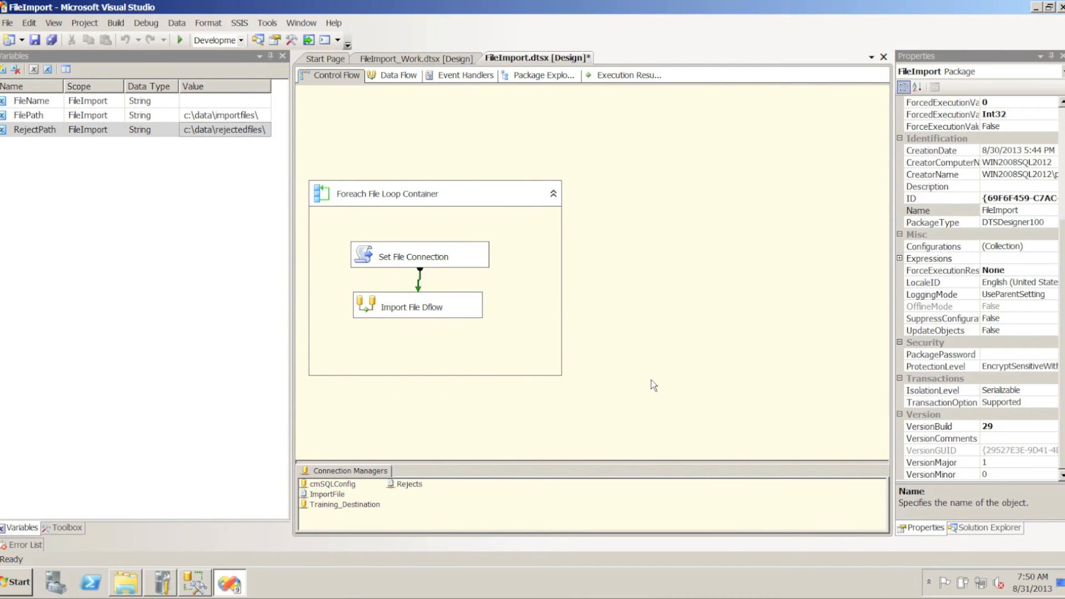
Open the SQL Config package configuration for editing and proceed to its exported properties, keeping the File Importer filter
right_click(675, 321)
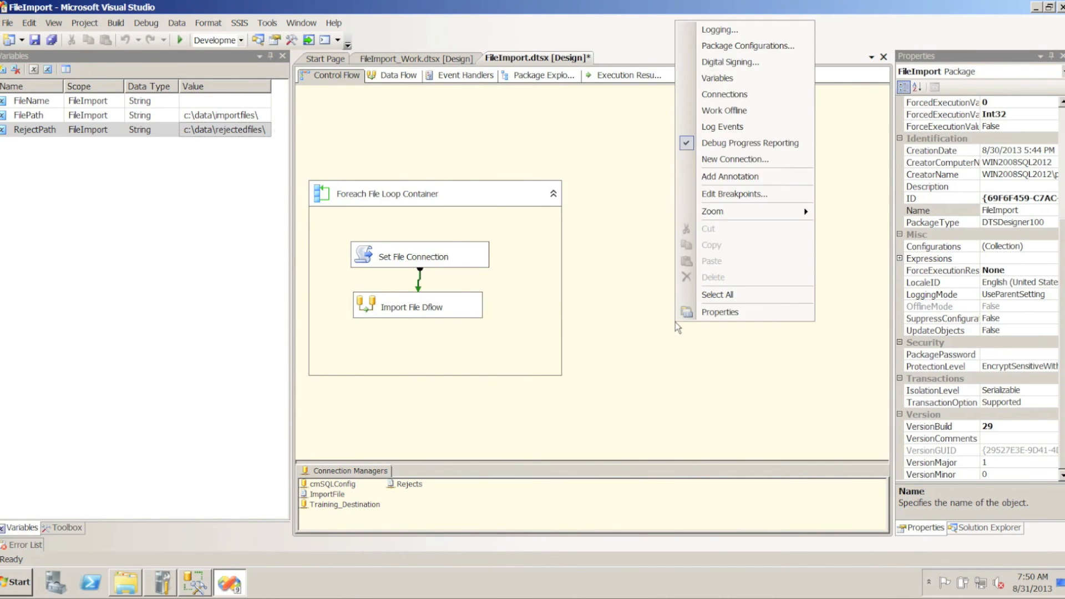
click(725, 46)
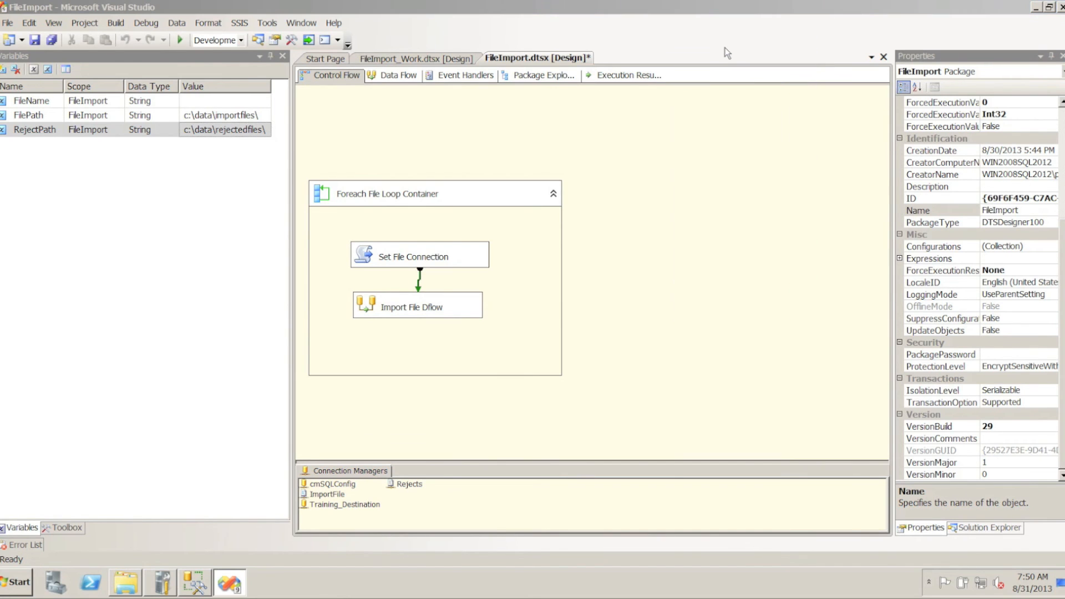
click(418, 253)
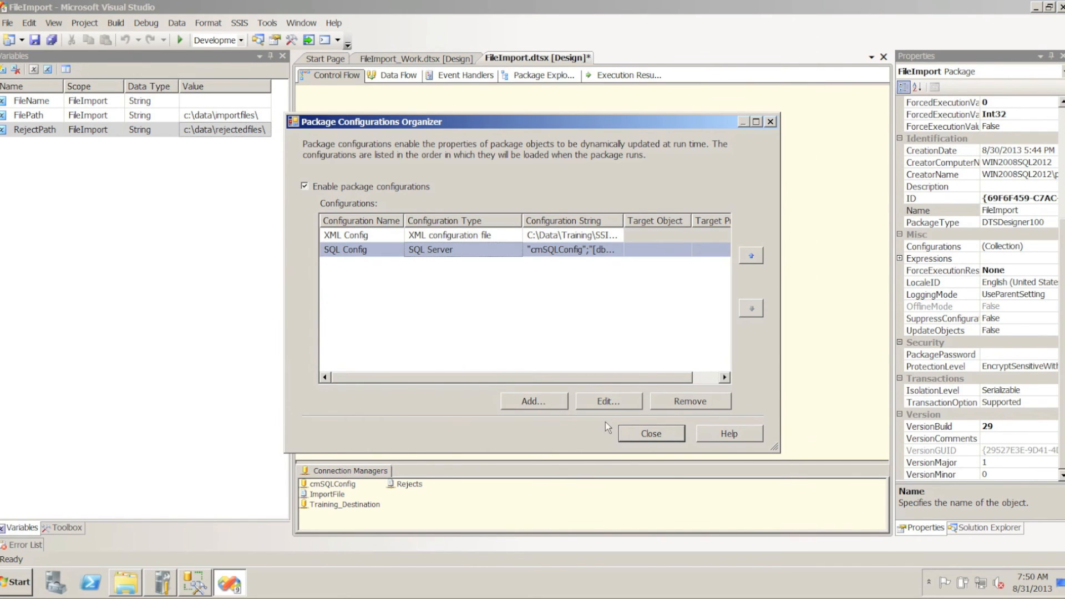
click(601, 402)
click(563, 447)
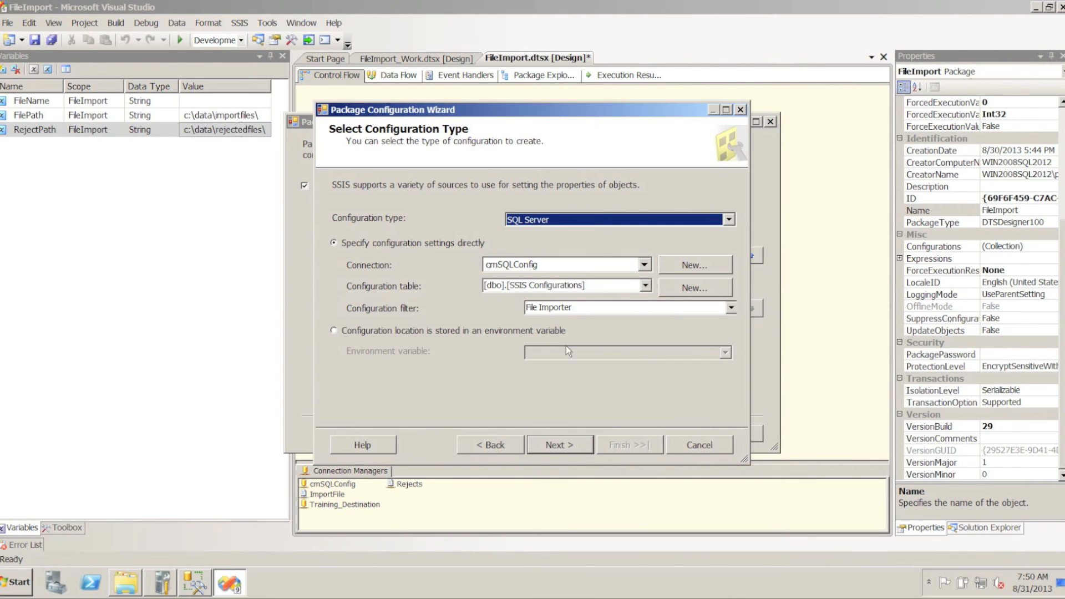
click(565, 447)
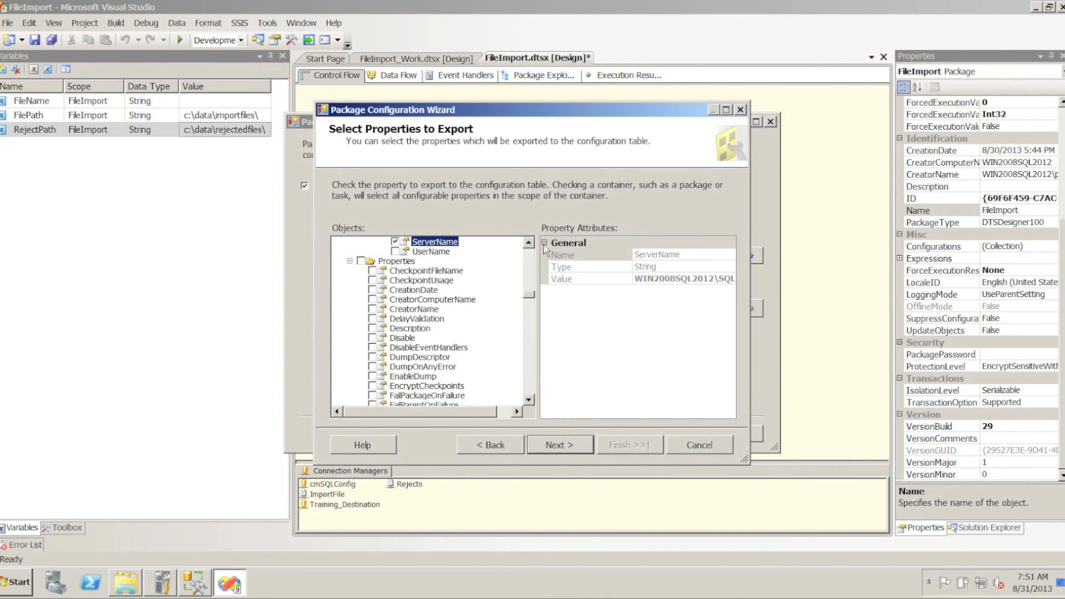
Add the RejectPath variable's Value to the properties exported by SQL Config, finish the configuration and close the package configurations
click(532, 258)
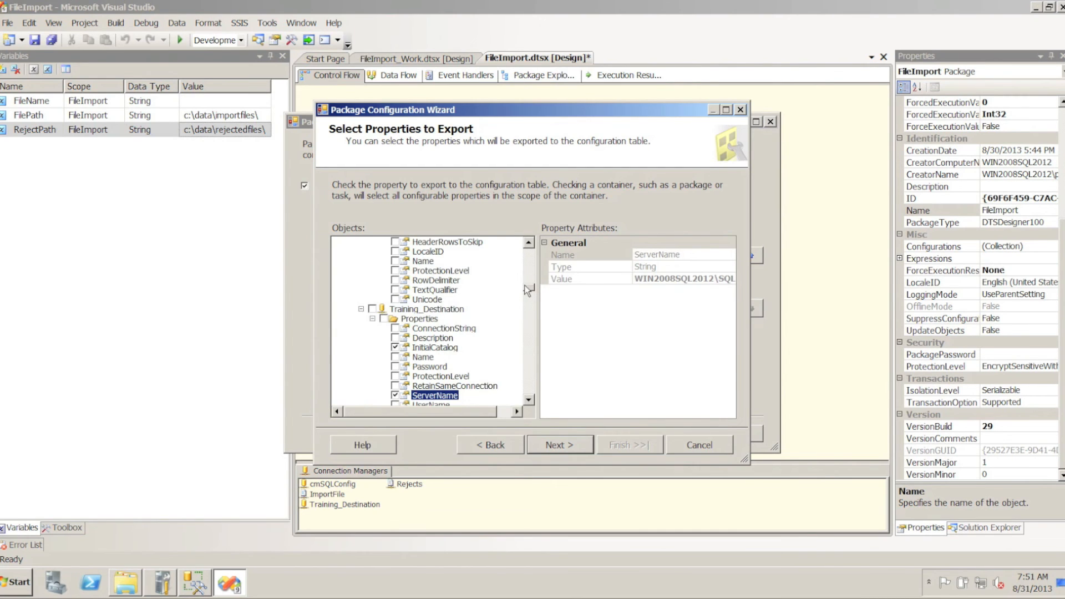
click(530, 274)
click(530, 275)
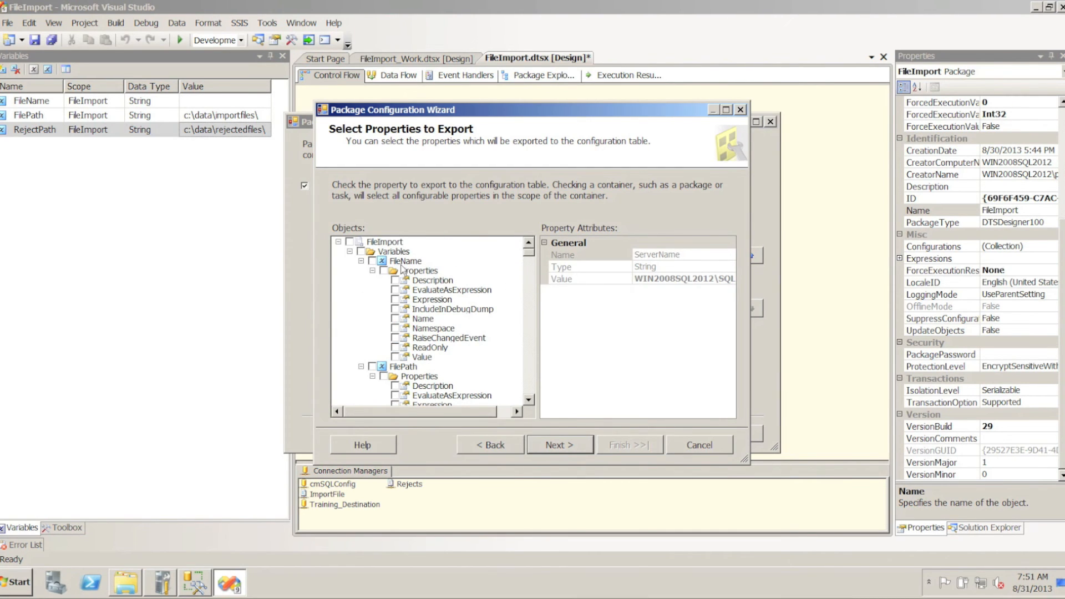
click(528, 399)
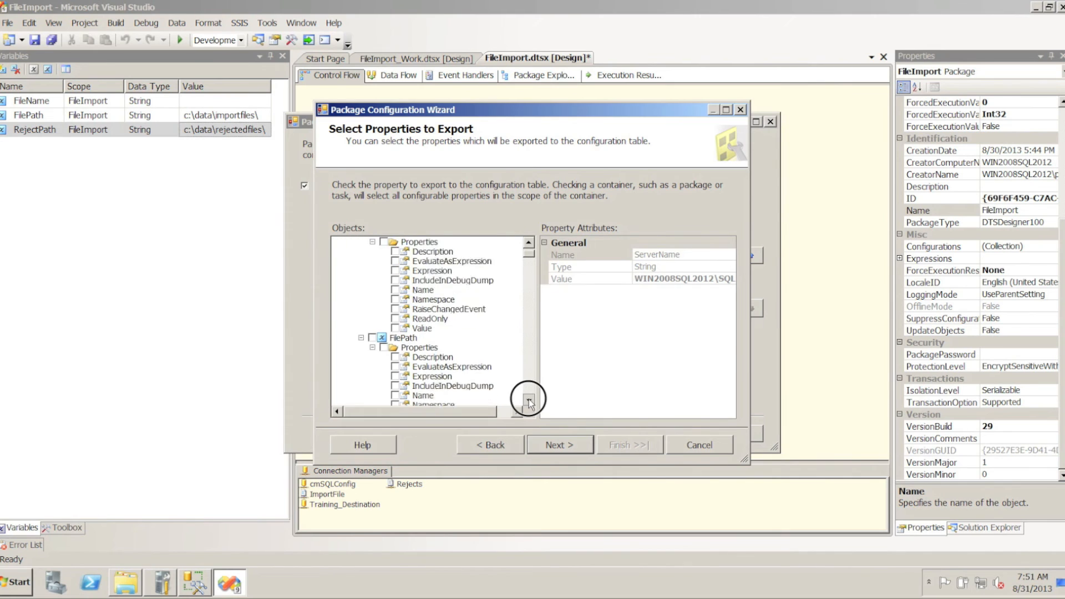
click(396, 367)
click(560, 445)
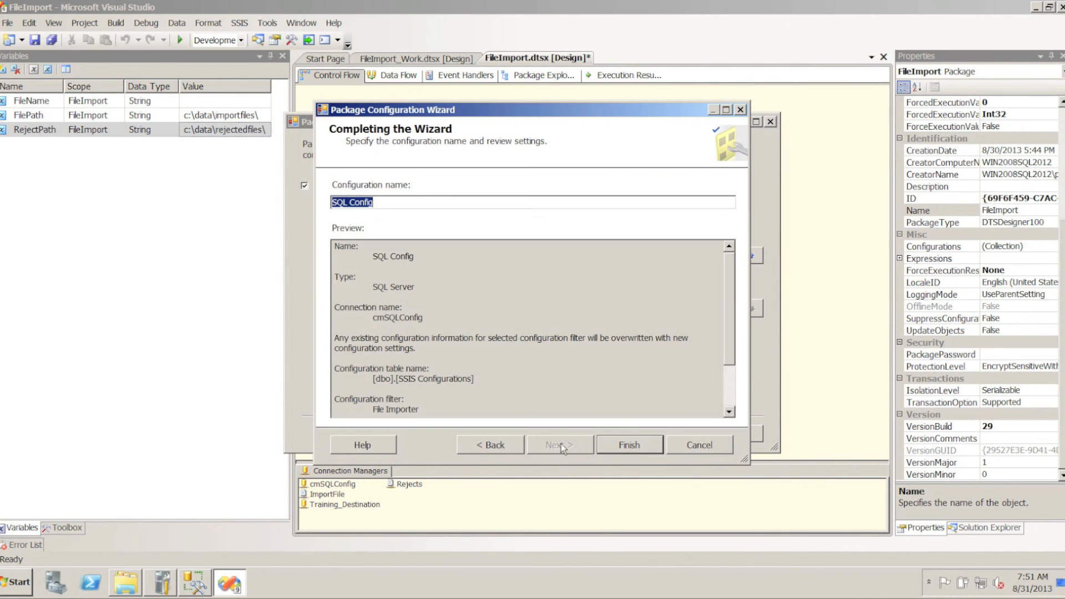
click(613, 444)
click(638, 438)
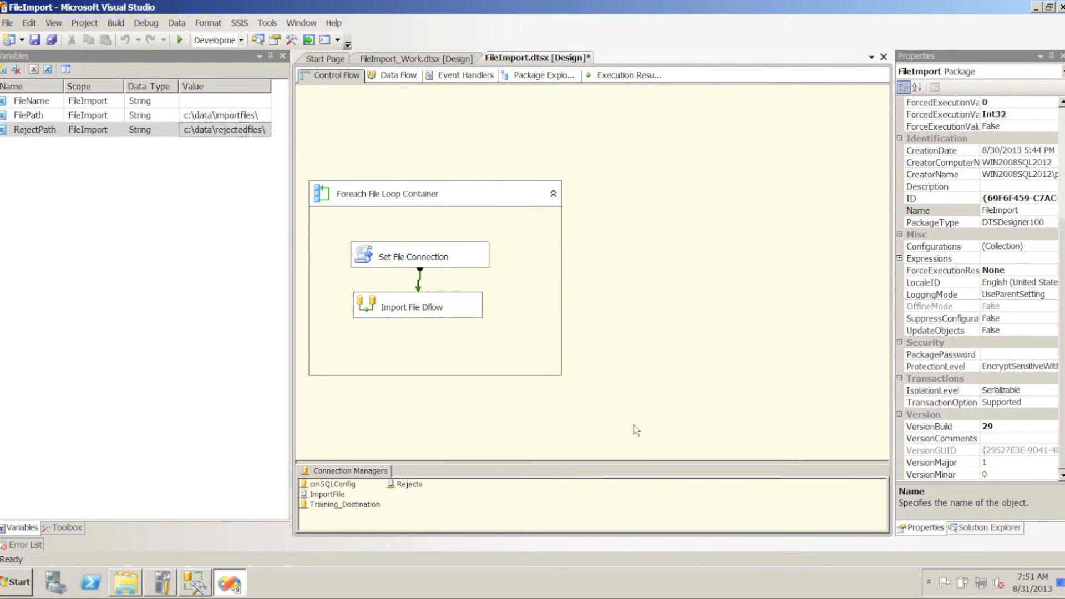
Add User::RejectPath to the ReadOnlyVariables of the Set File Connection script task
double_click(362, 258)
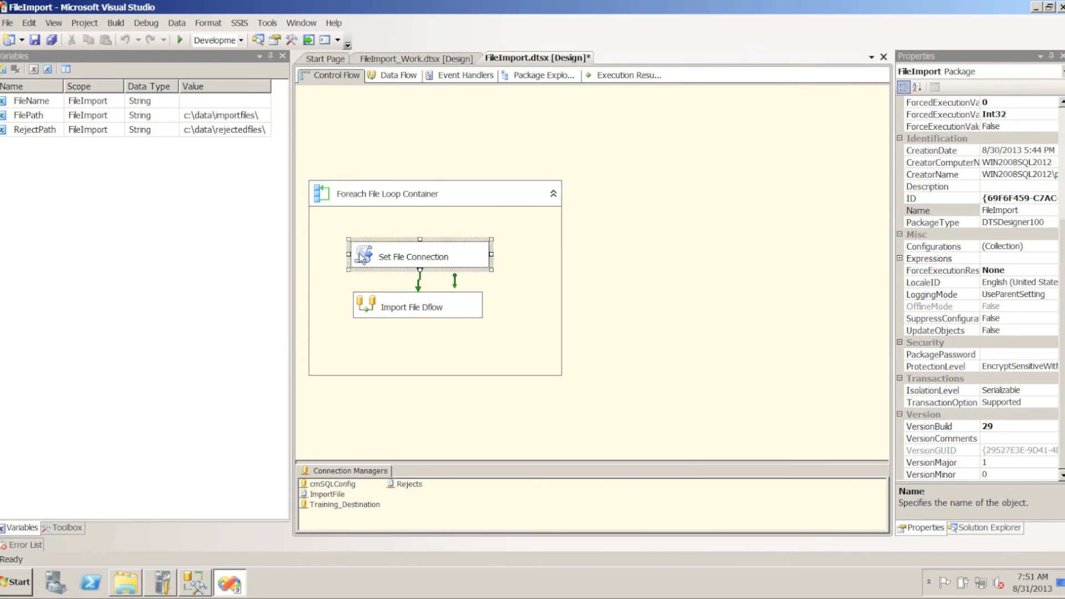
click(718, 207)
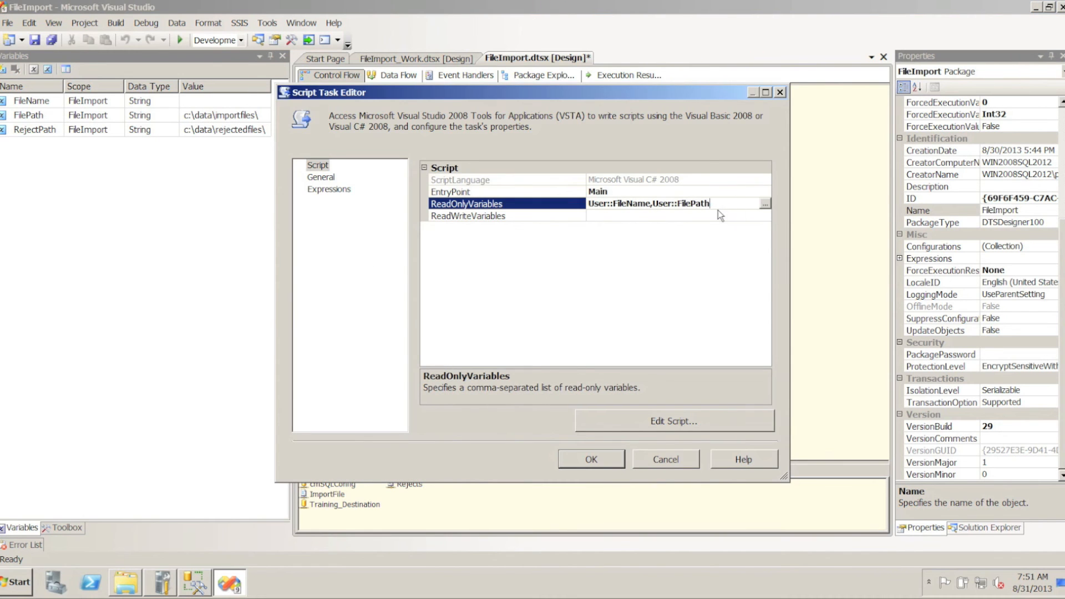
click(766, 205)
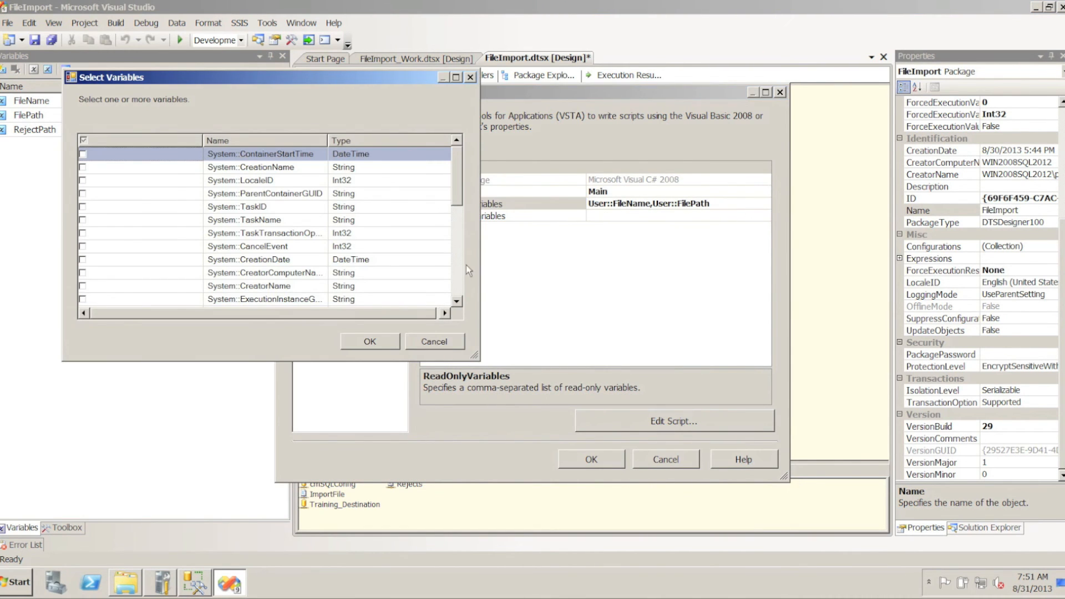
click(456, 265)
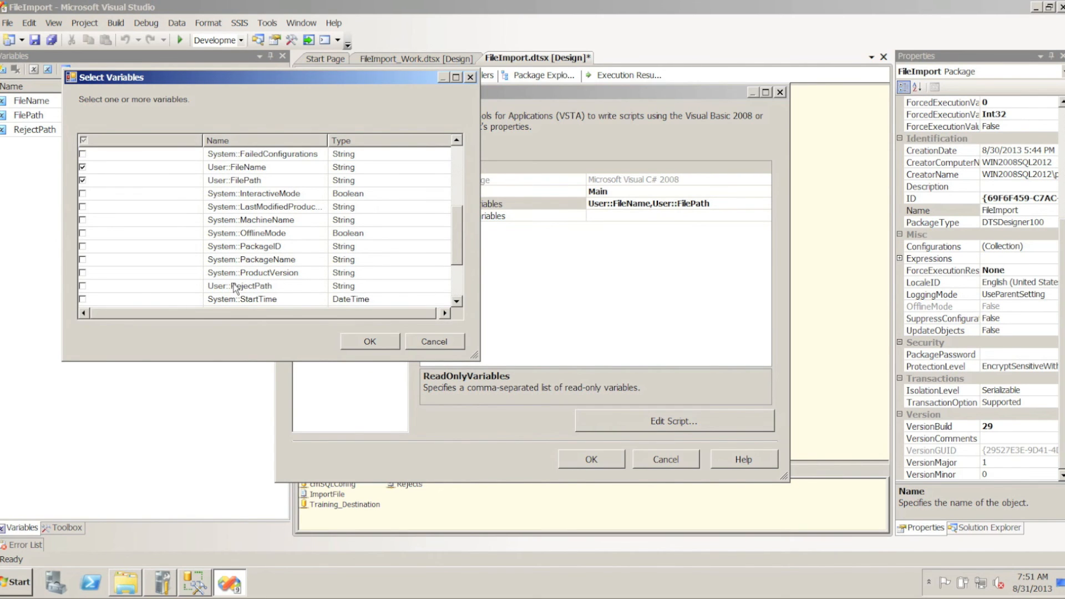
click(83, 286)
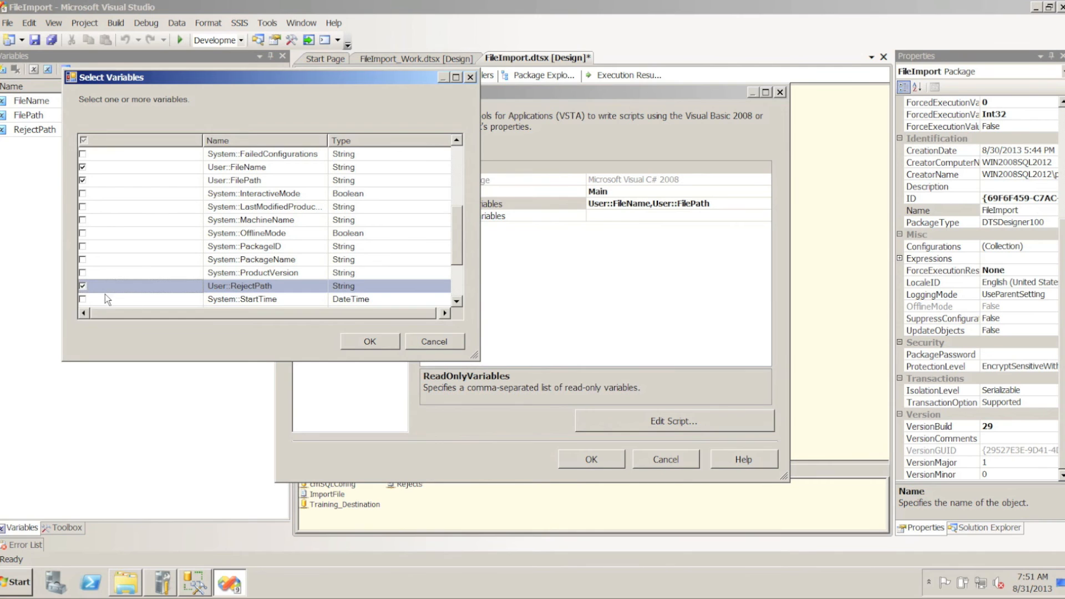
click(375, 341)
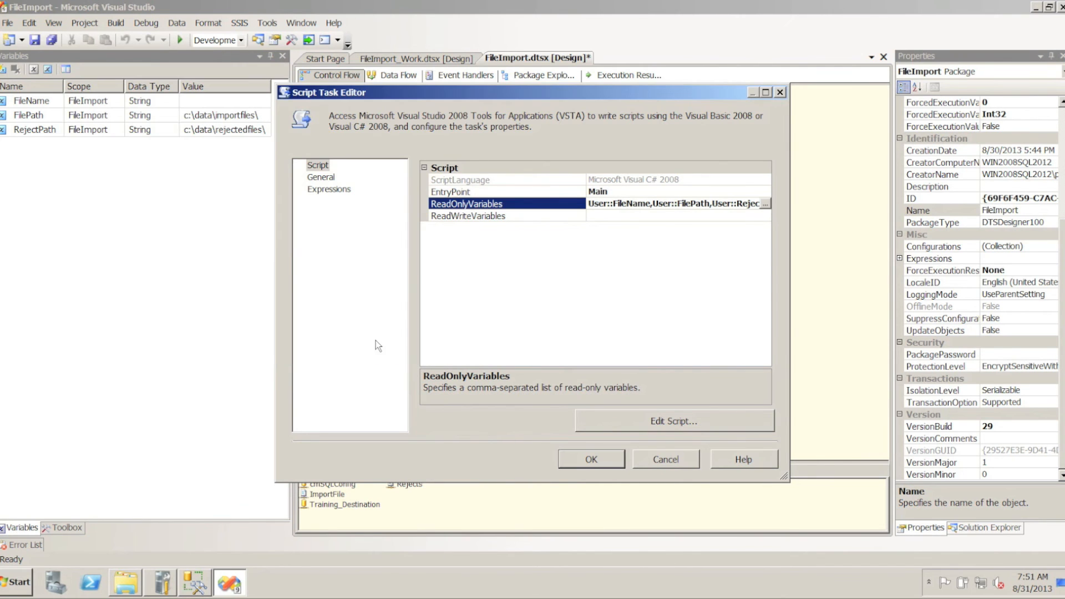
Open the task's script and duplicate the two-line ImportFile connection string statement directly below itself in Main()
click(683, 424)
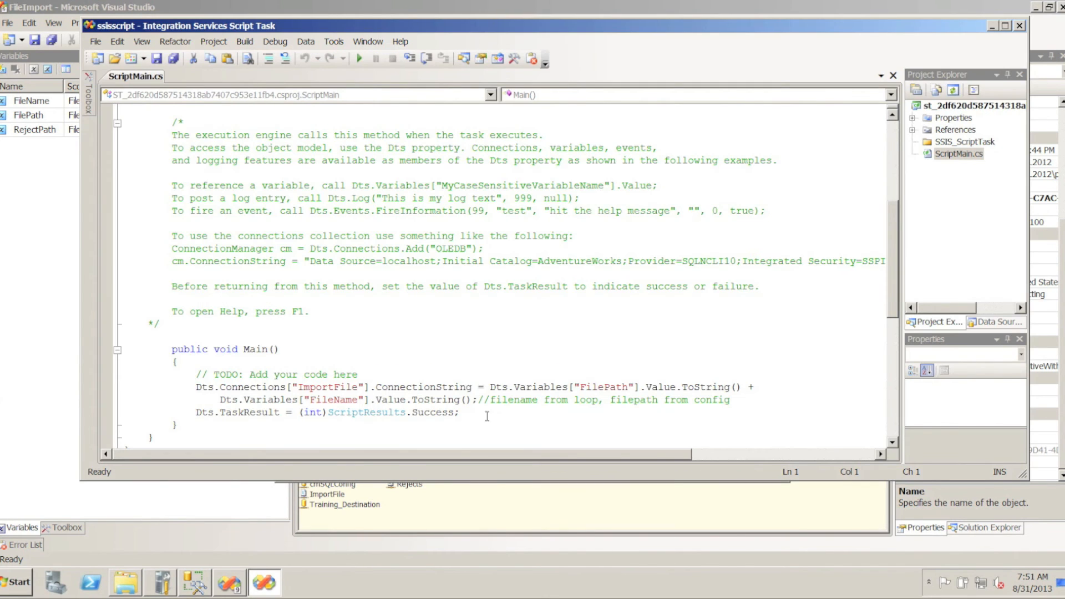
click(116, 389)
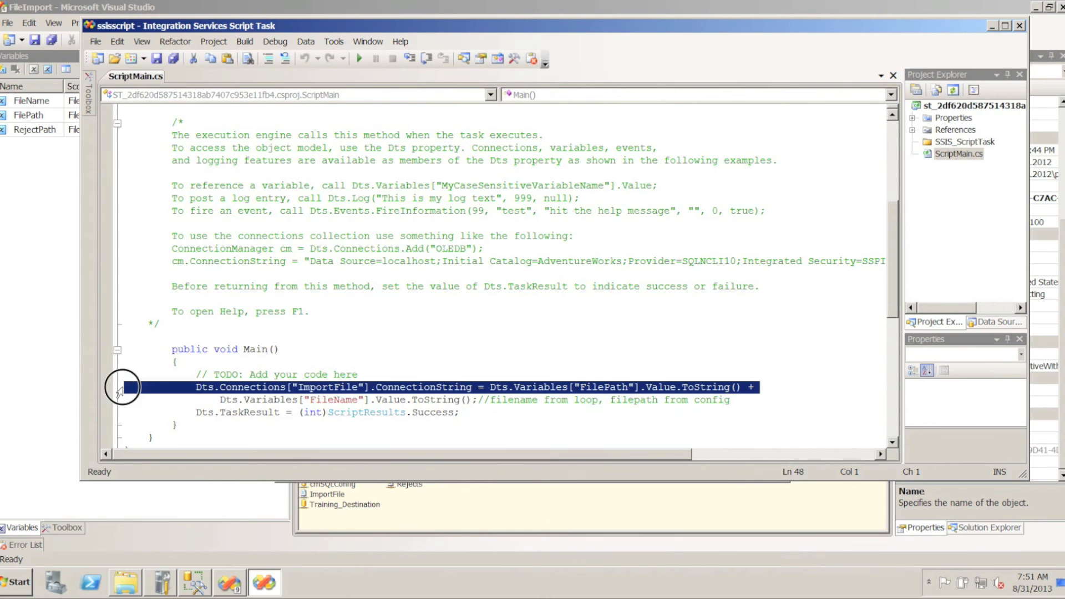
drag(116, 397, 114, 402)
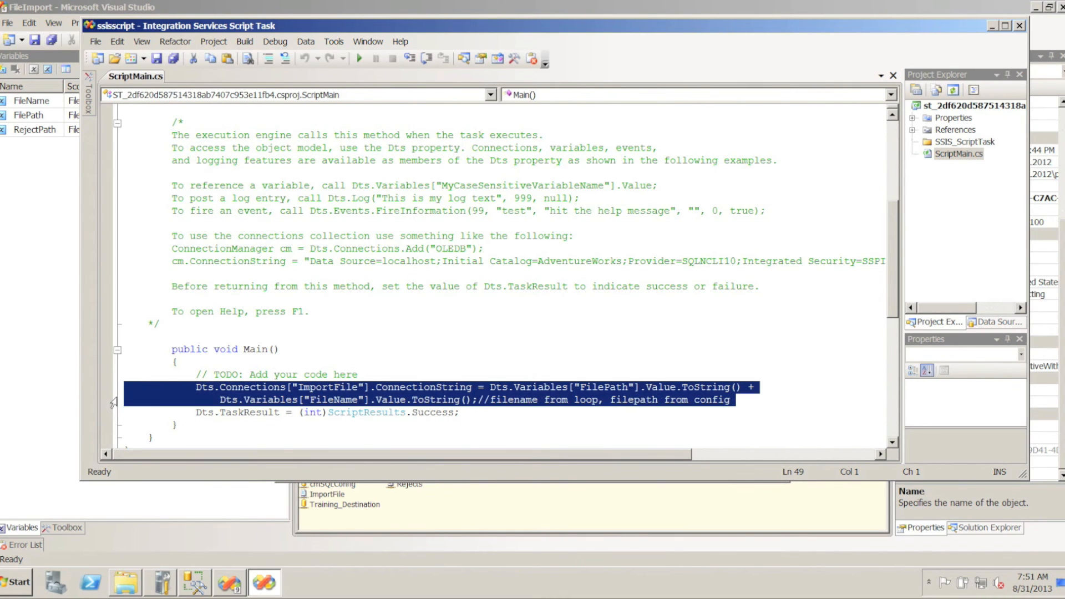
key(ctrl+c)
key(ctrl+v)
key(ctrl+v)
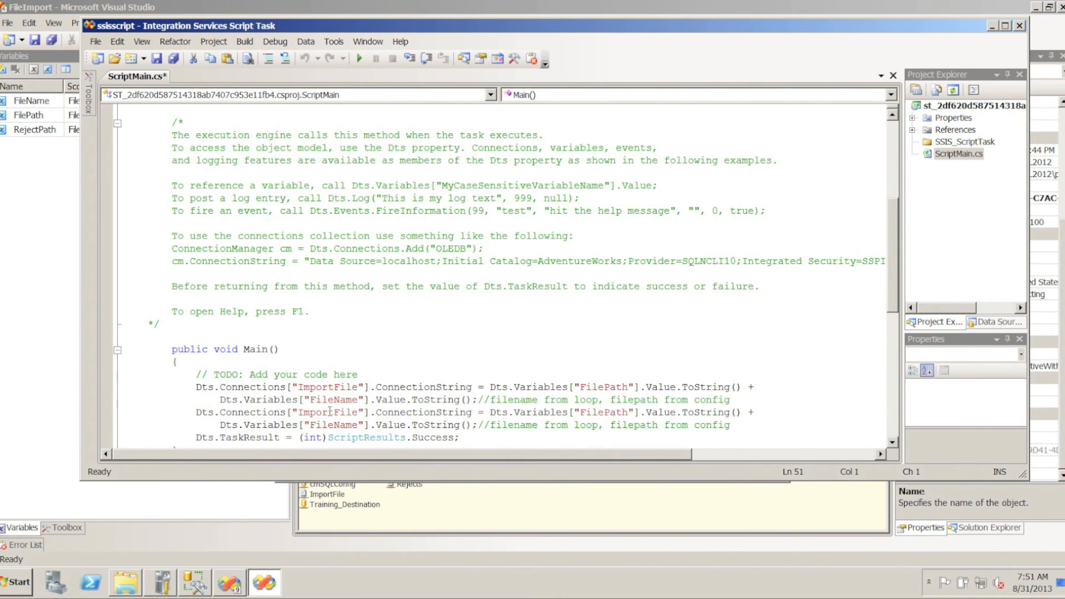
Change the duplicated statement to use the Rejects connection and the RejectPath variable
drag(298, 411, 357, 413)
text(Re)
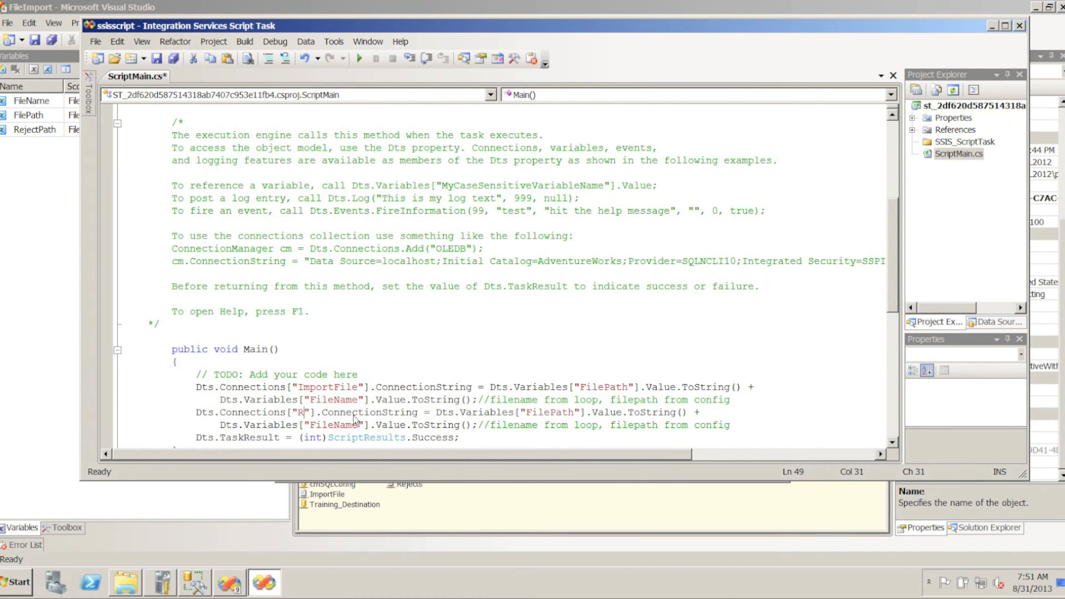
text(jects)
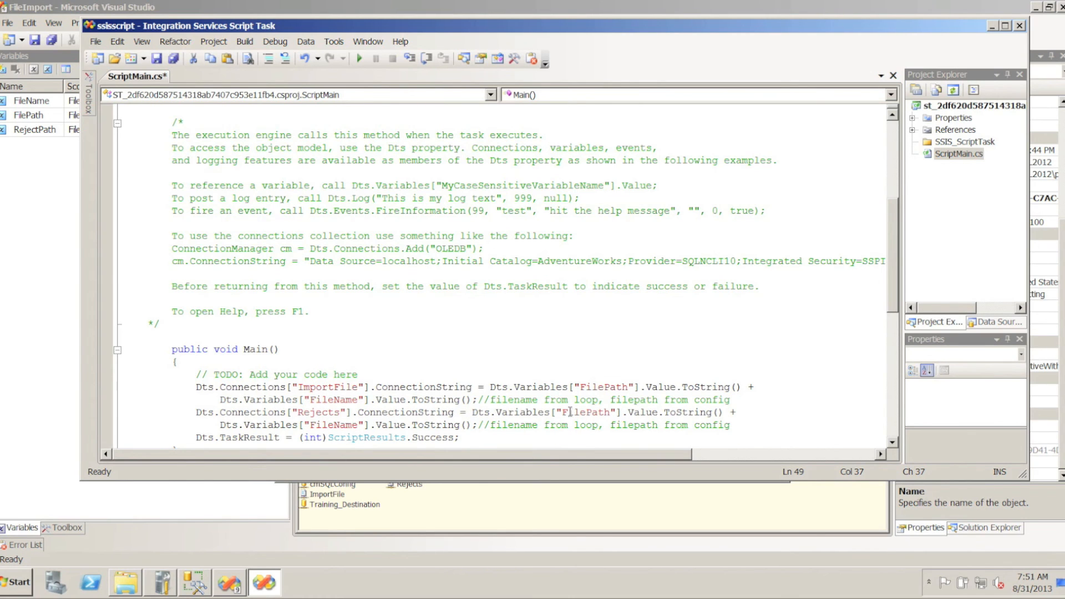
drag(564, 413, 588, 420)
text(Reject)
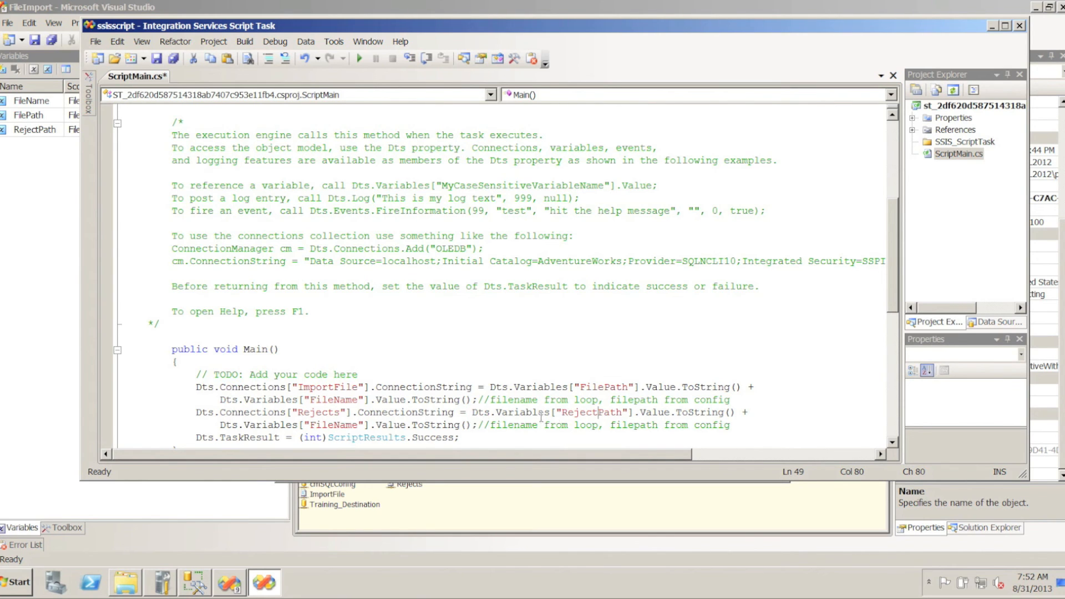
Insert "BadRows_" + between the RejectPath value and the FileName in the Rejects connection string statement
click(757, 412)
text("BadRows_")
scroll(759, 419, down, 1)
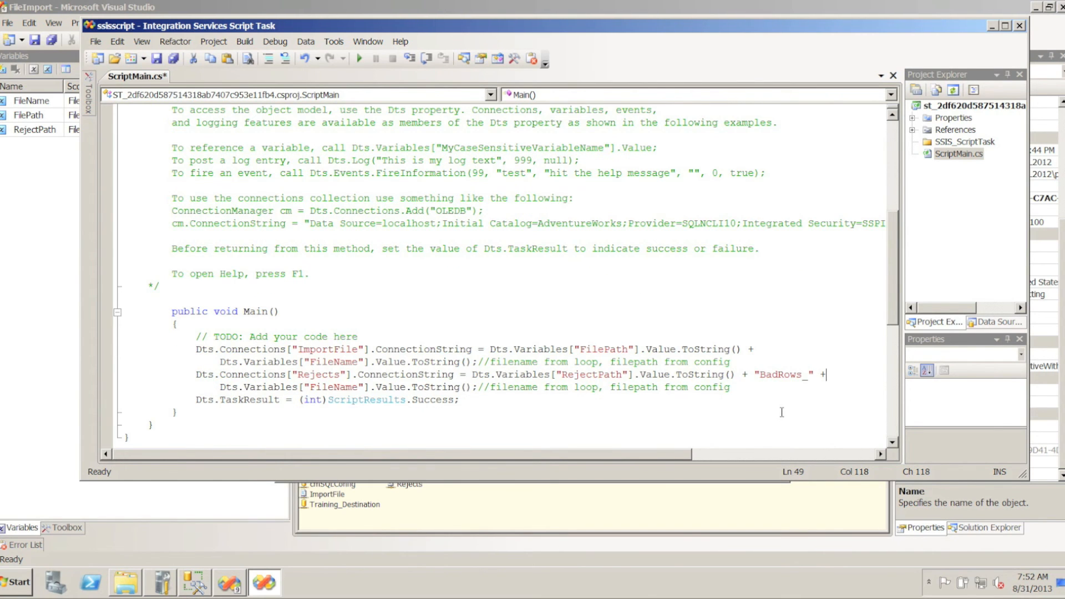
scroll(781, 413, down, 2)
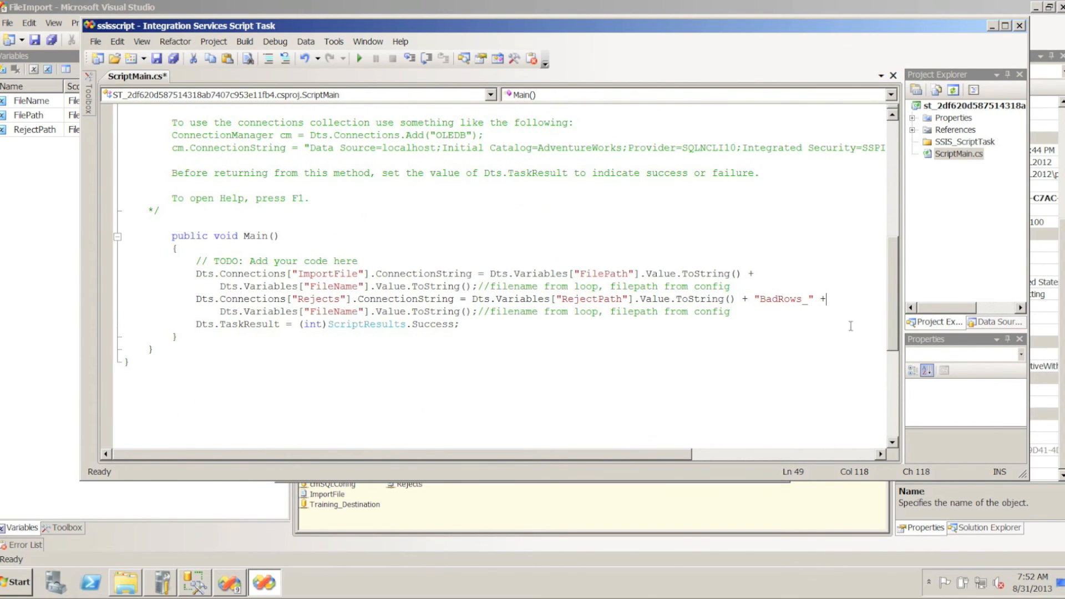
Close the script editor, accept the Set File Connection task changes and save the package
click(1020, 27)
click(580, 461)
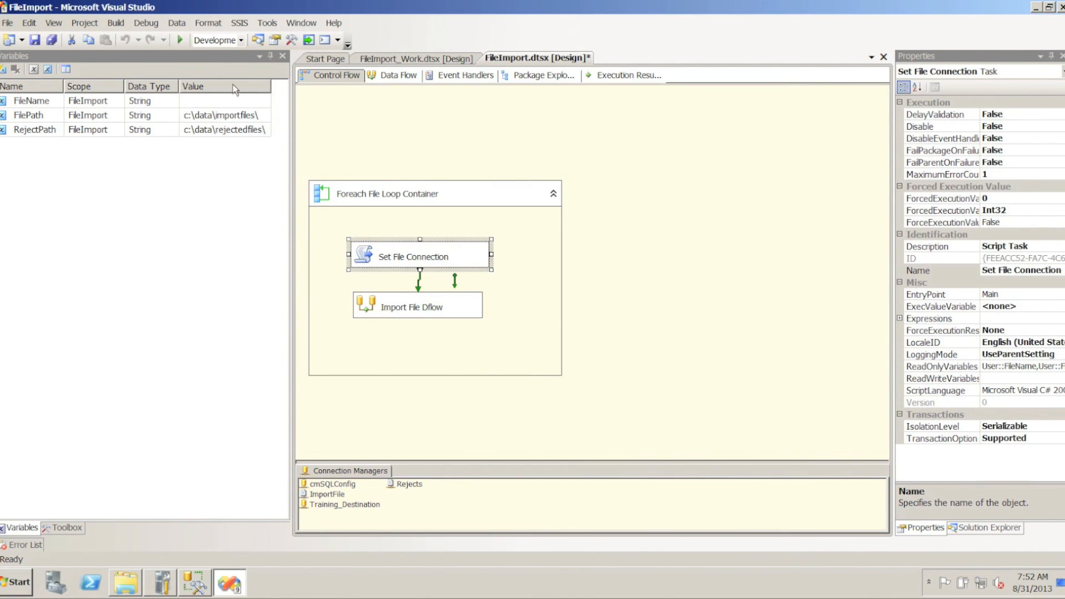
click(35, 40)
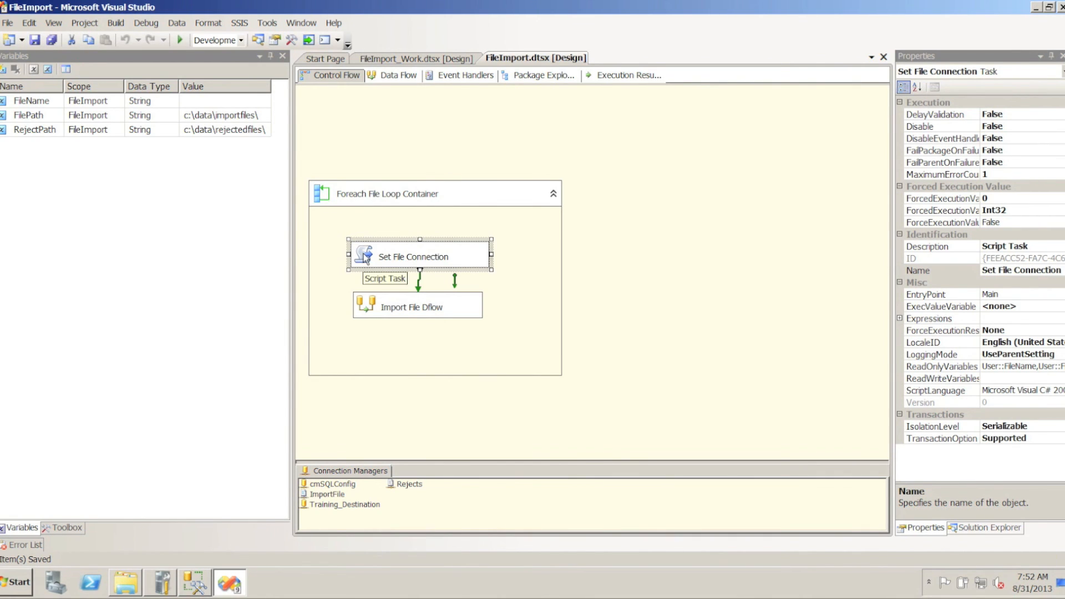
Add an Execute SQL Task above the Foreach File Loop Container and rename it Truncate Staging
click(60, 529)
scroll(55, 244, down, 1)
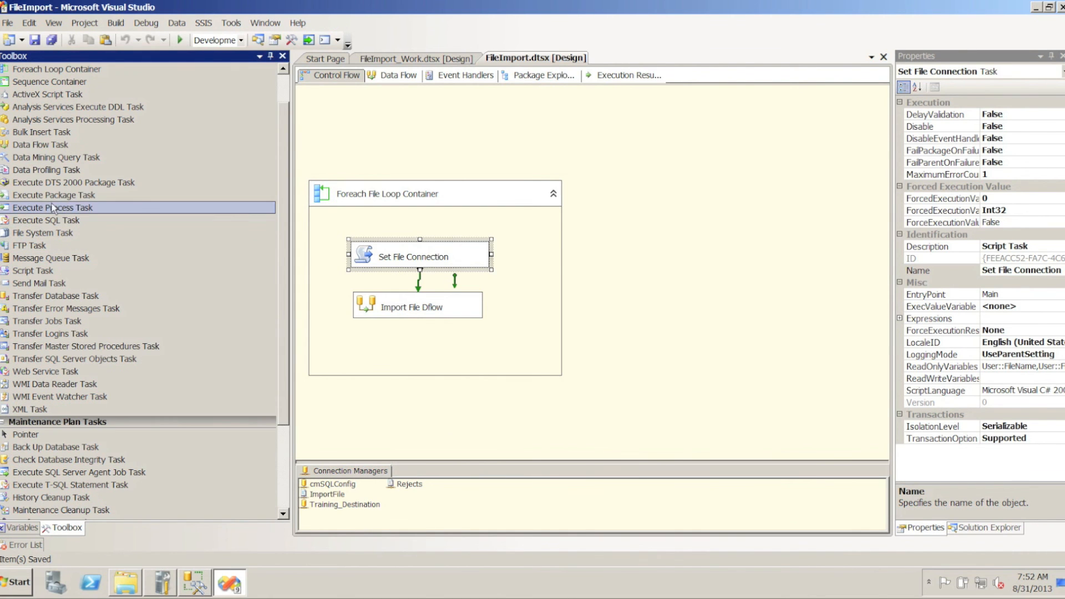
drag(39, 221, 378, 134)
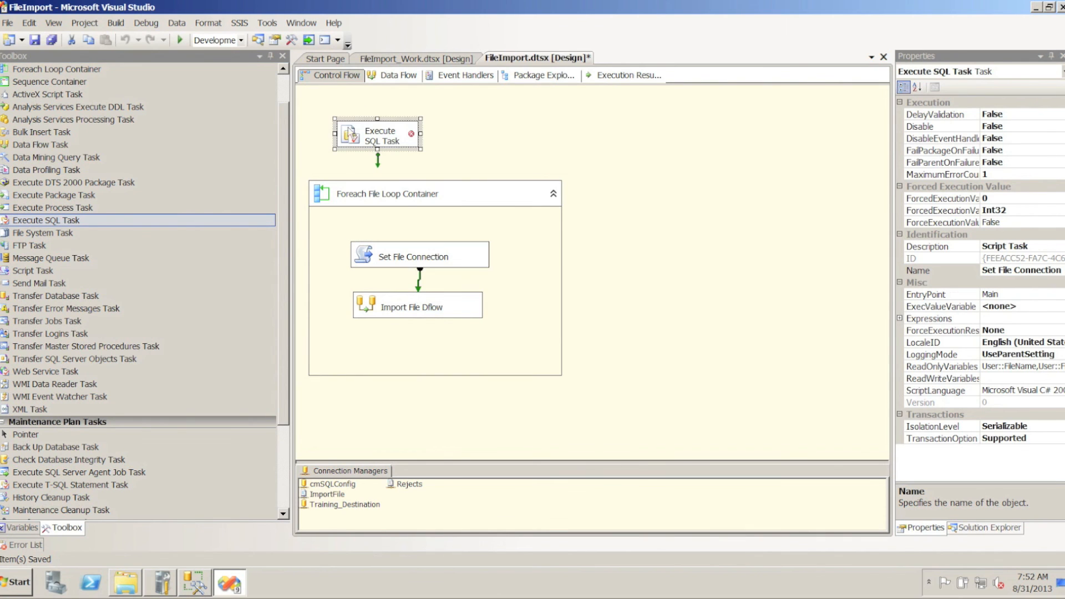
right_click(380, 136)
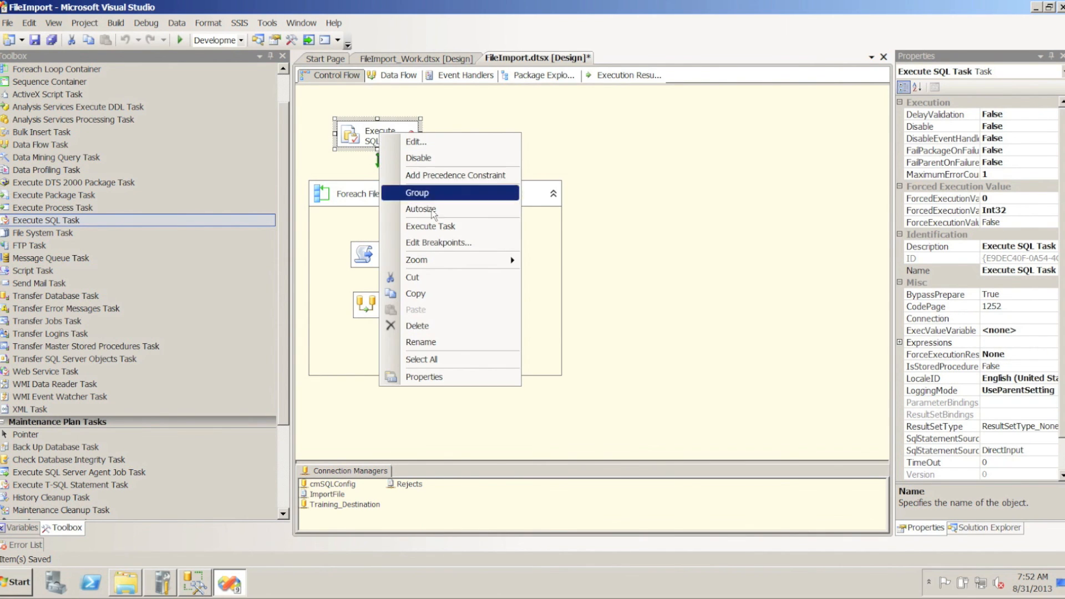
click(435, 341)
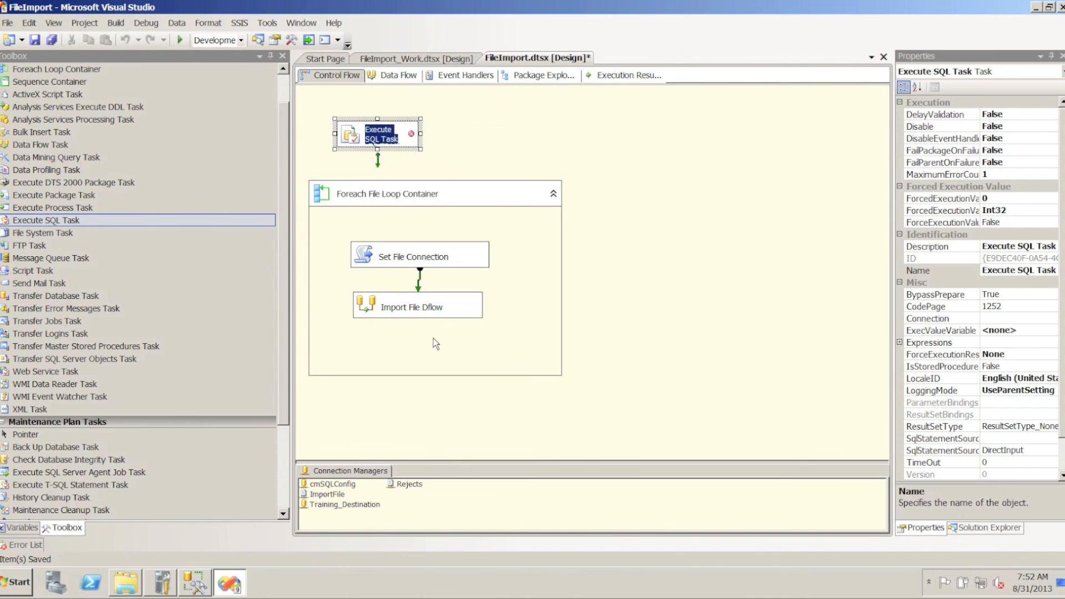
text(Truncate Staging)
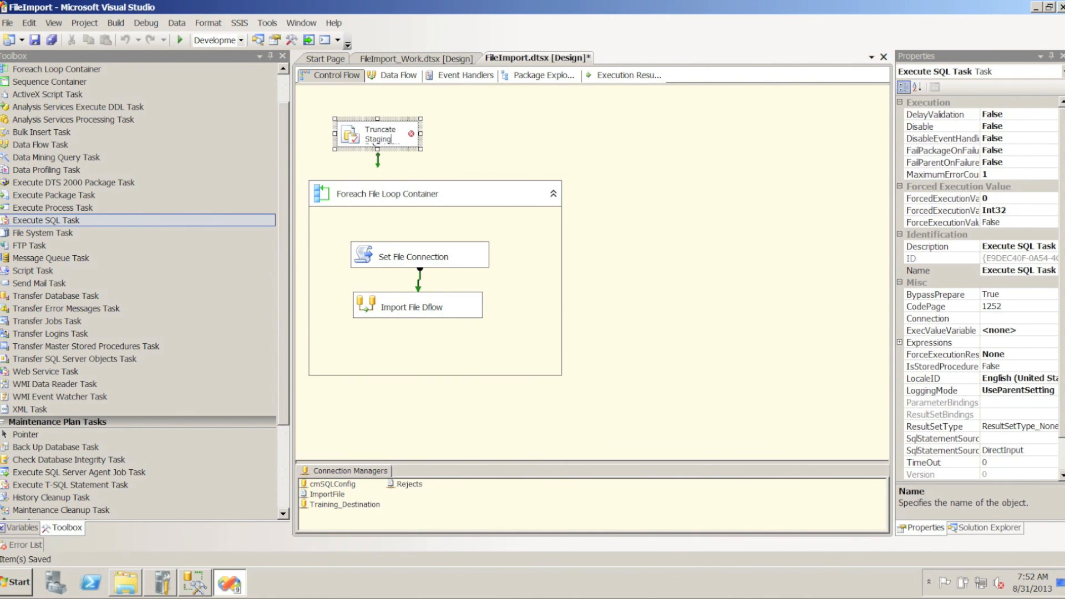
click(425, 133)
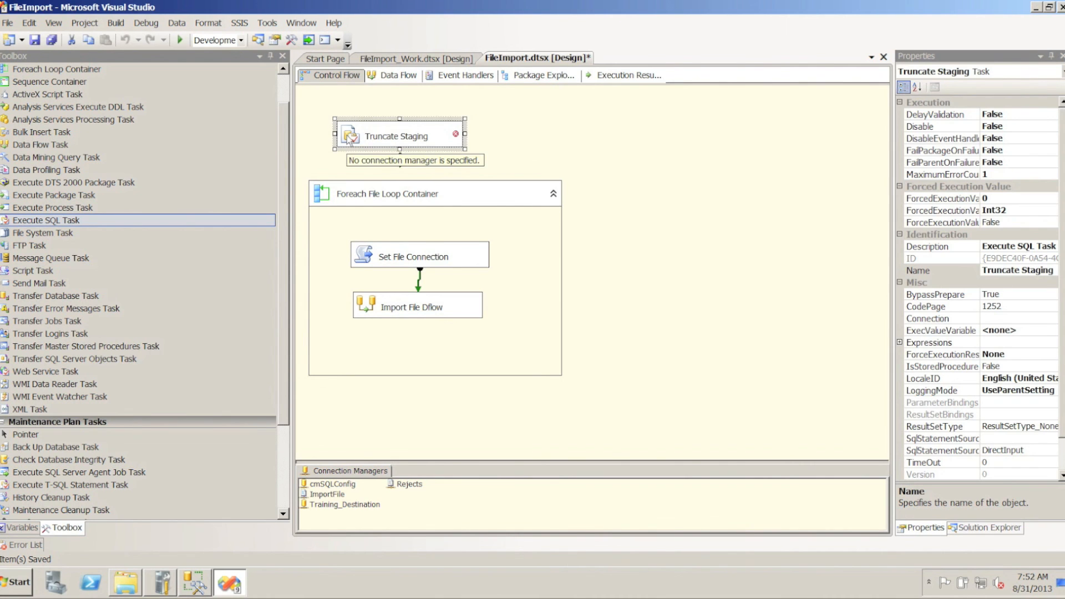
Configure Truncate Staging with the Training_Destination connection and the SQL statement Truncate Table StagingFile
double_click(349, 138)
click(750, 286)
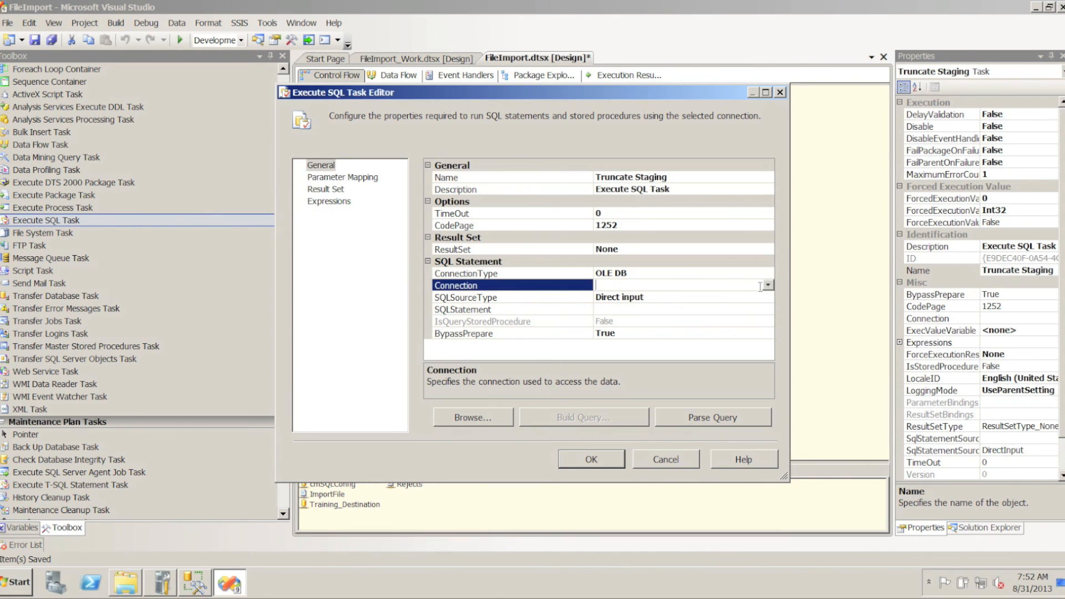
click(768, 285)
click(634, 320)
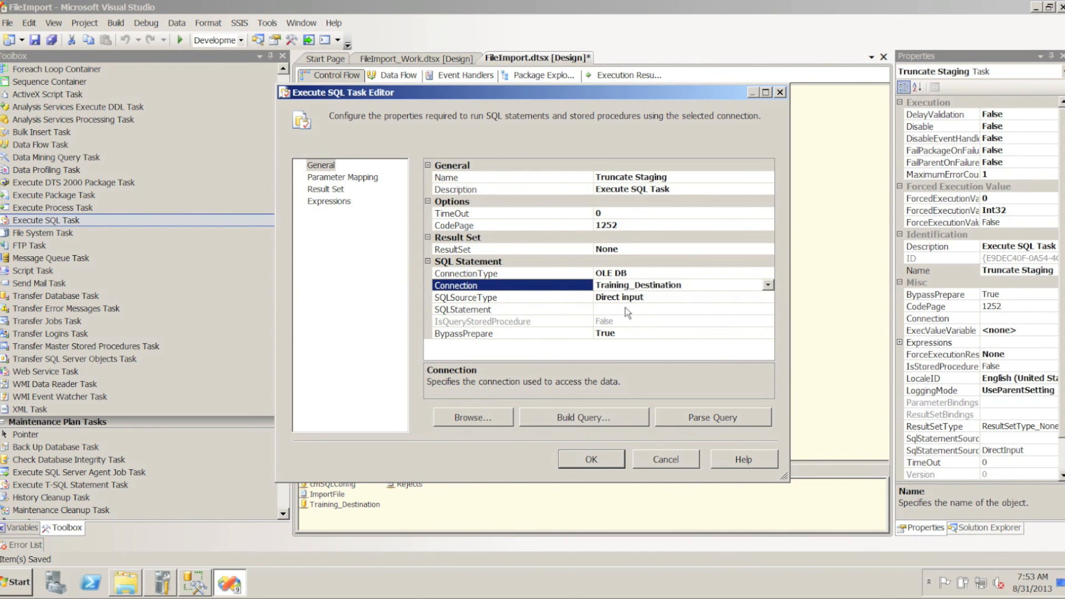
click(625, 308)
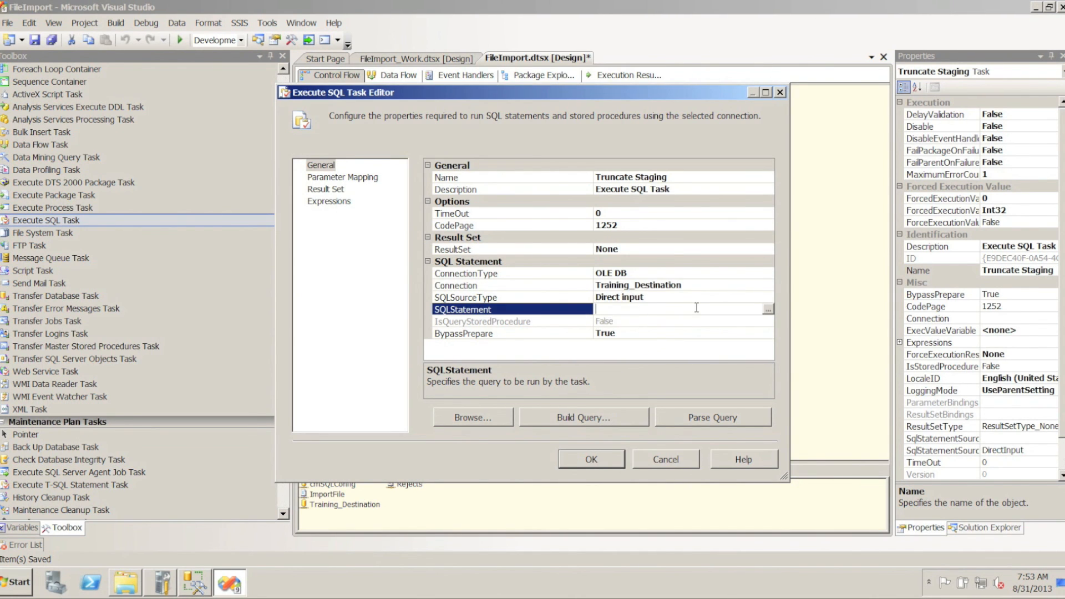
text(Truncate Table StagingFile)
click(590, 460)
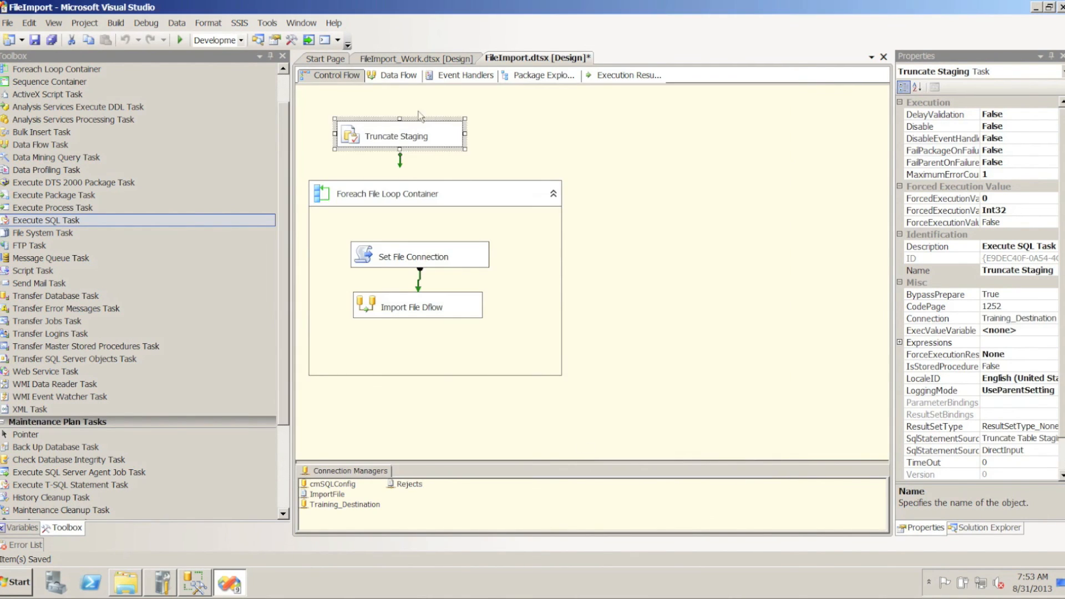
Connect Truncate Staging to the Foreach File Loop Container, and run the package with the Import File Dflow data flow open
drag(399, 160, 416, 198)
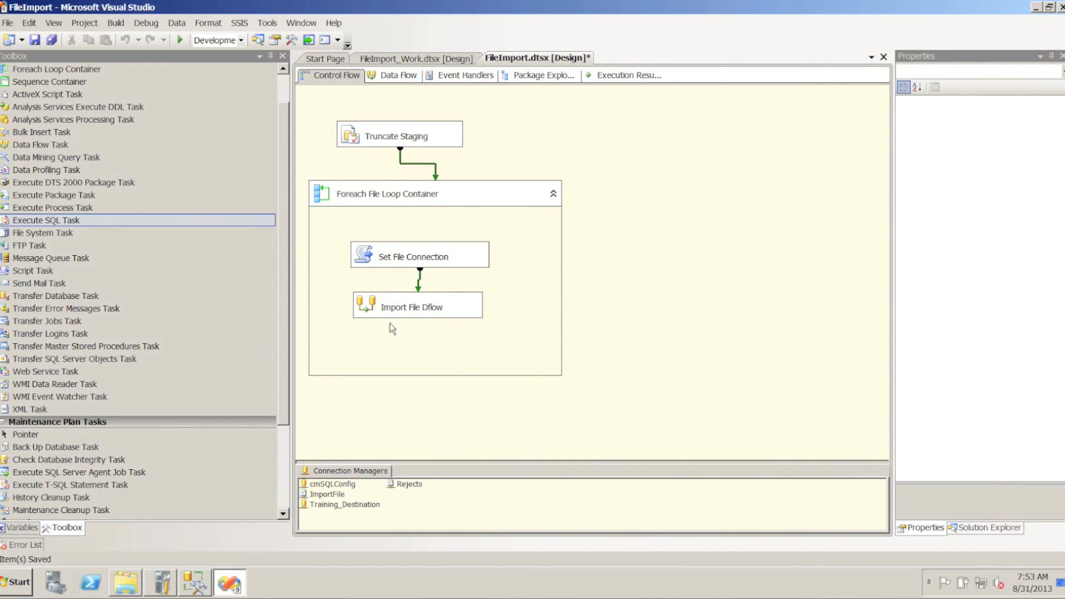
double_click(366, 308)
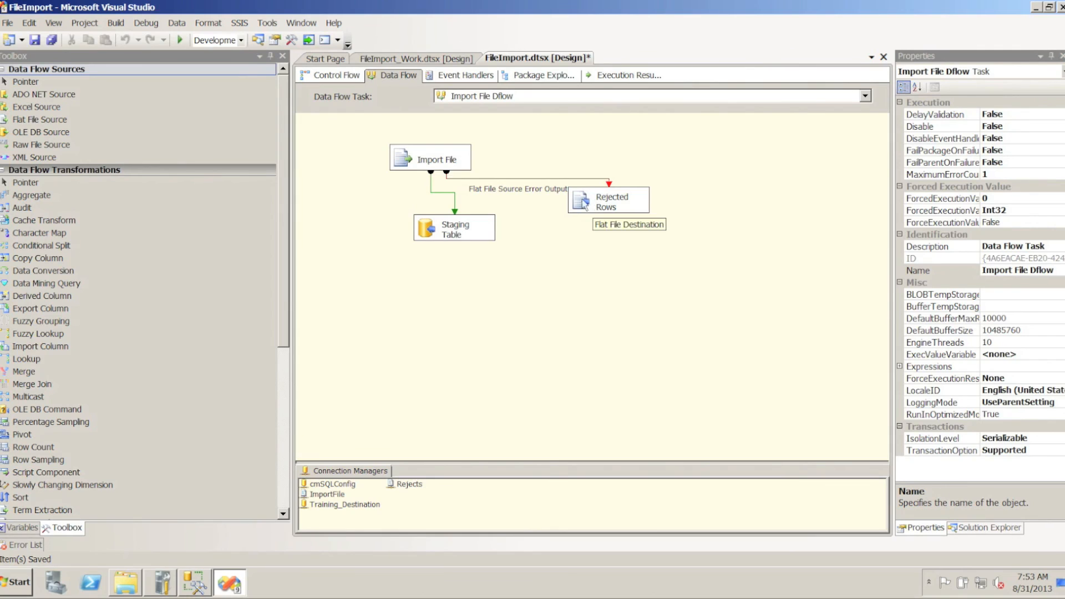
click(179, 41)
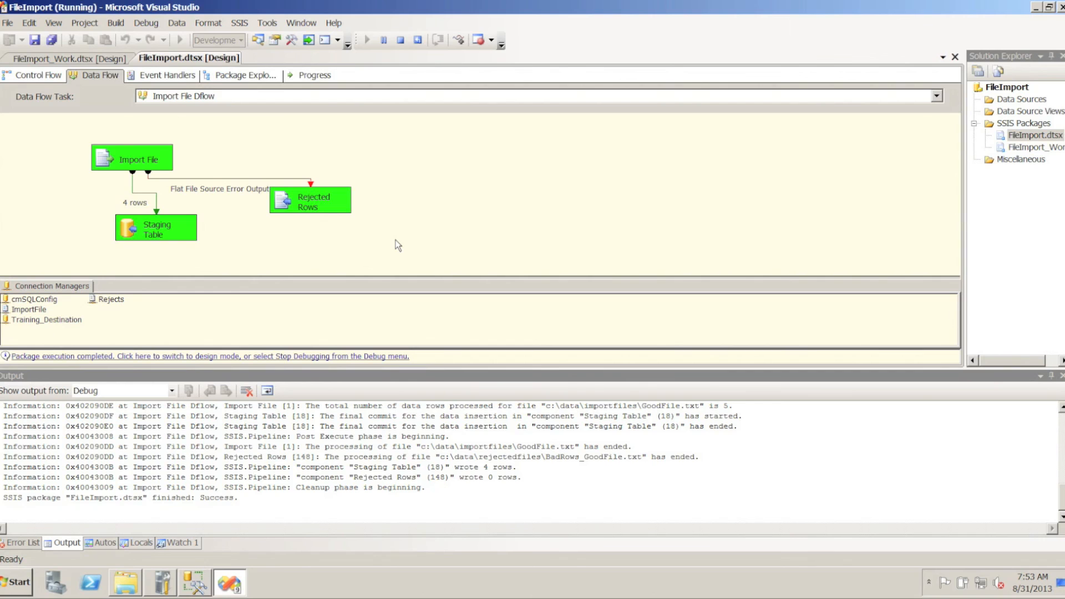
Switch to SQL Server Management Studio and run only the select * from dbo.StagingFile query to check the imported rows
click(195, 586)
drag(387, 264, 220, 258)
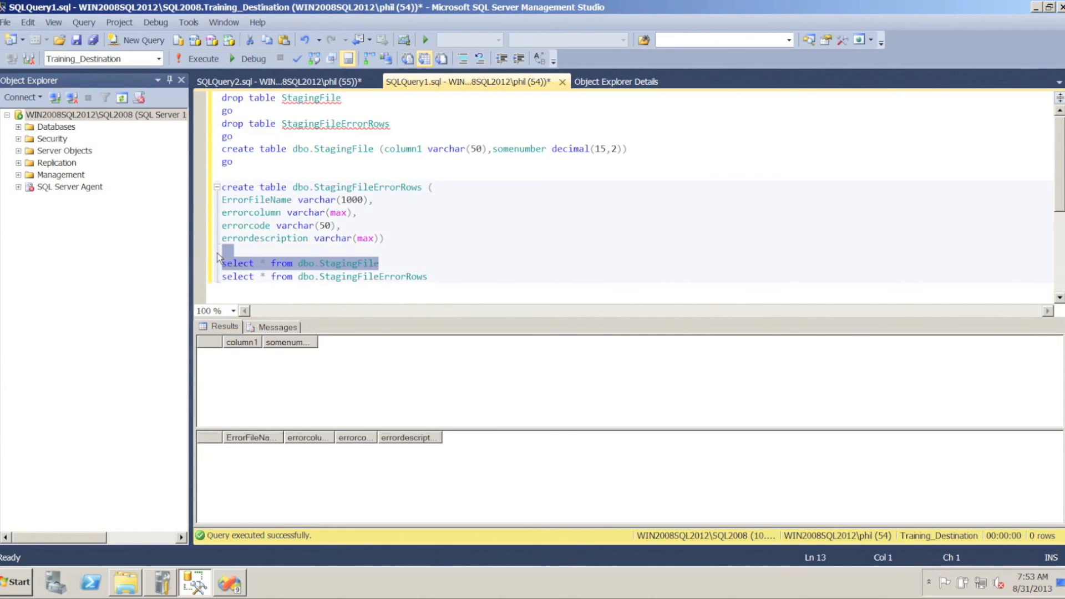
key(F5)
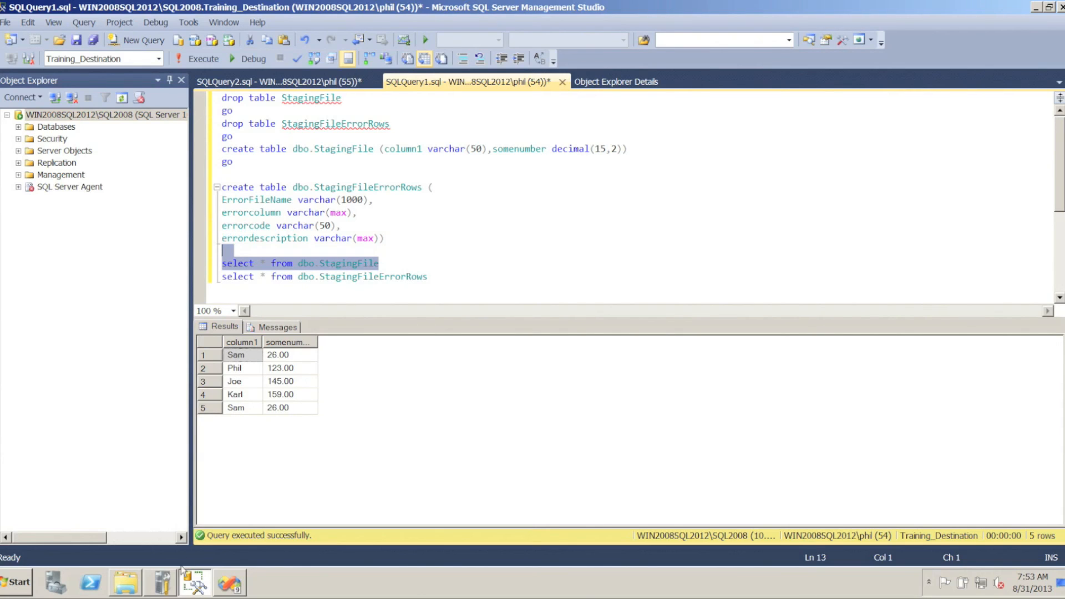
Open BadFile and GoodFile from the ImportFiles folder, compare their source rows one above the other, and close both files
click(126, 582)
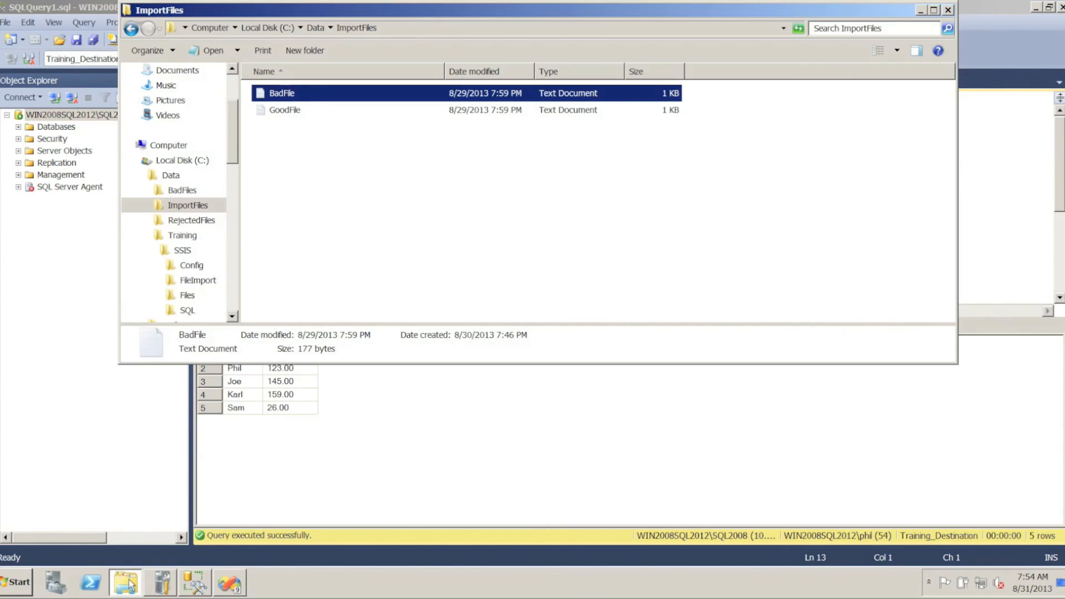
double_click(267, 96)
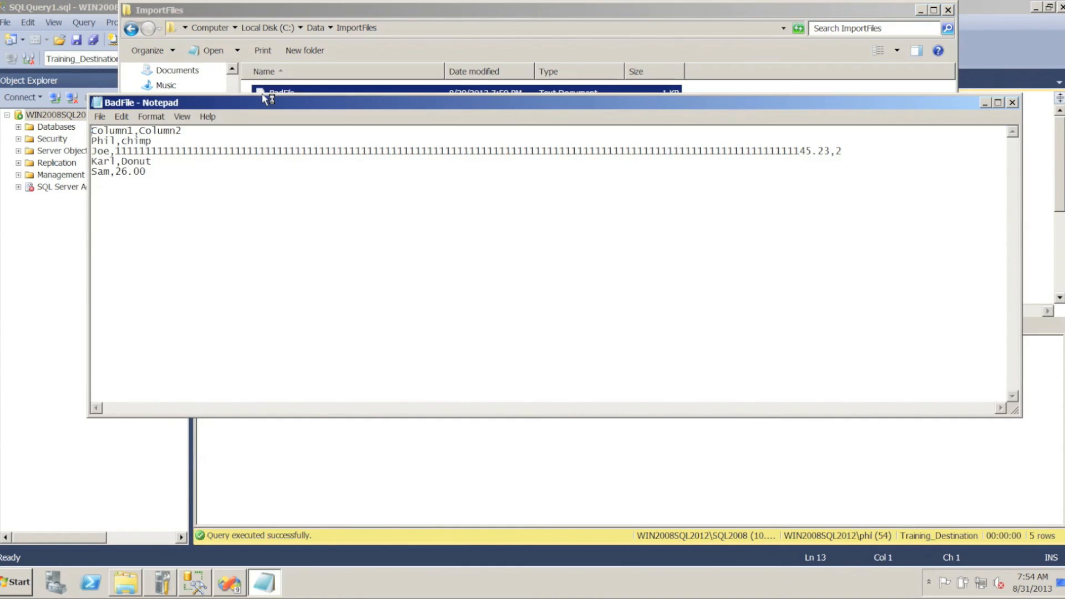
drag(146, 172, 77, 175)
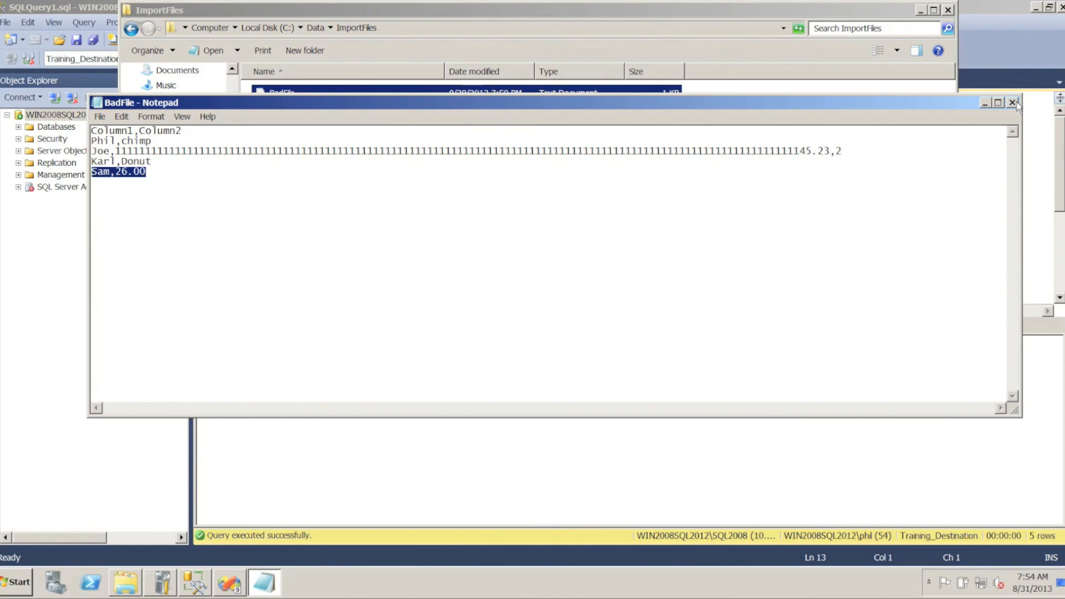
drag(927, 97, 909, 211)
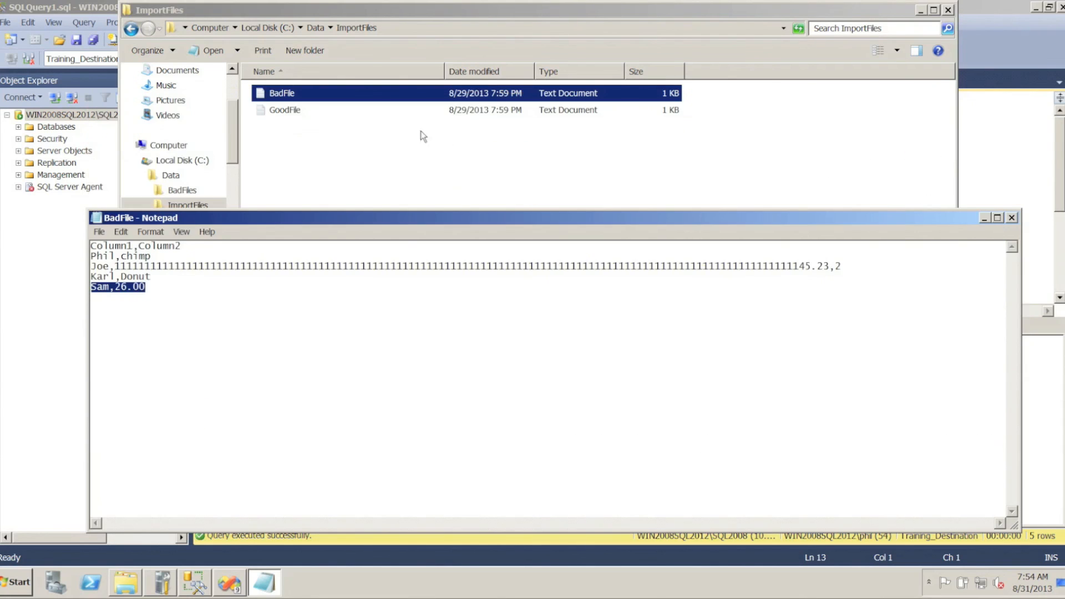
click(334, 131)
double_click(264, 111)
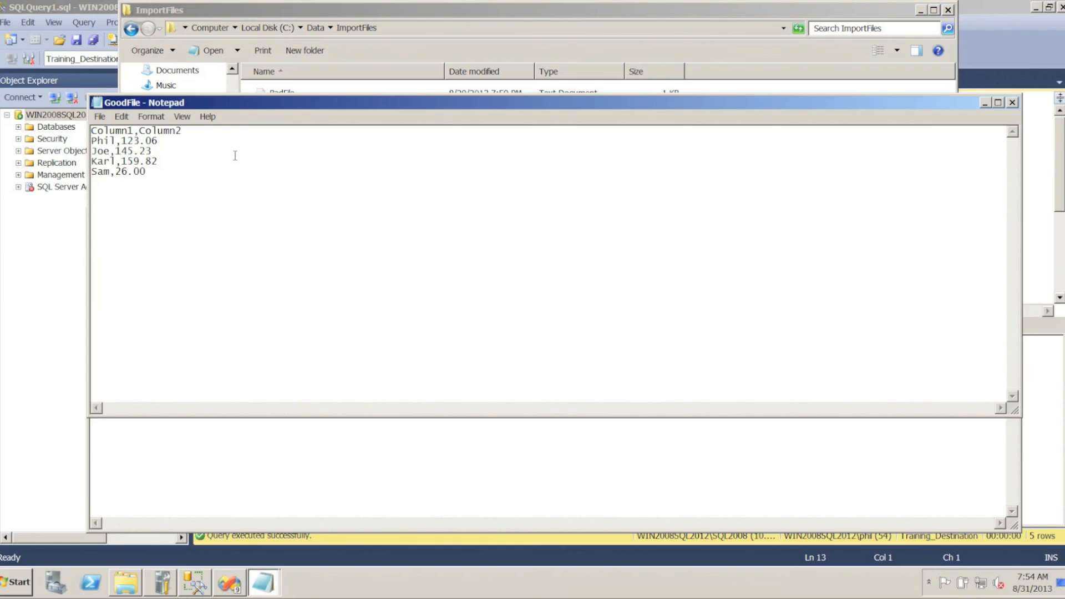
drag(340, 418, 389, 217)
click(312, 405)
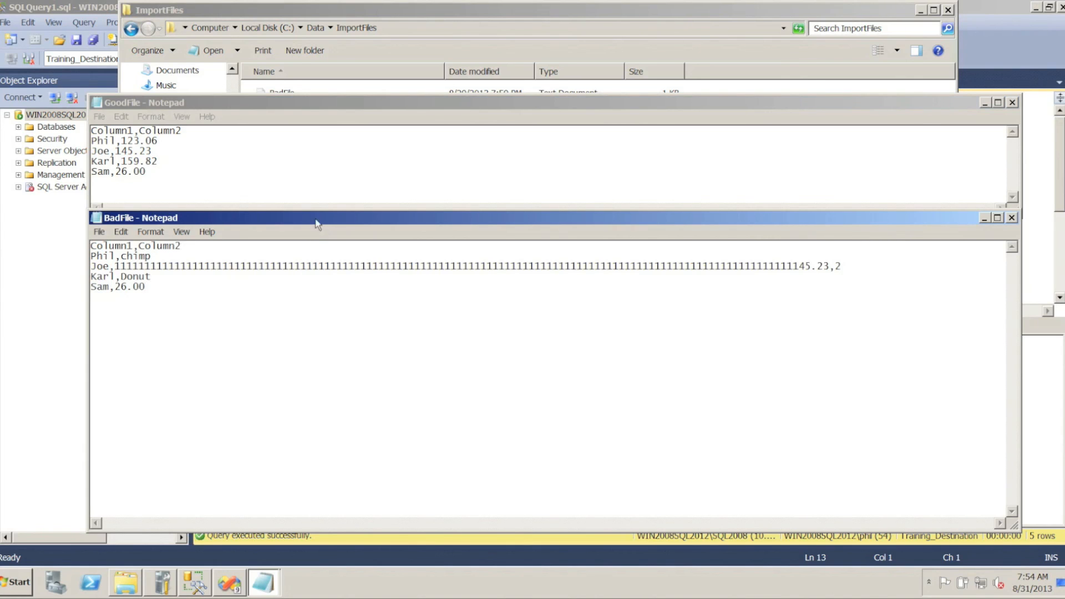
click(1017, 219)
click(1012, 102)
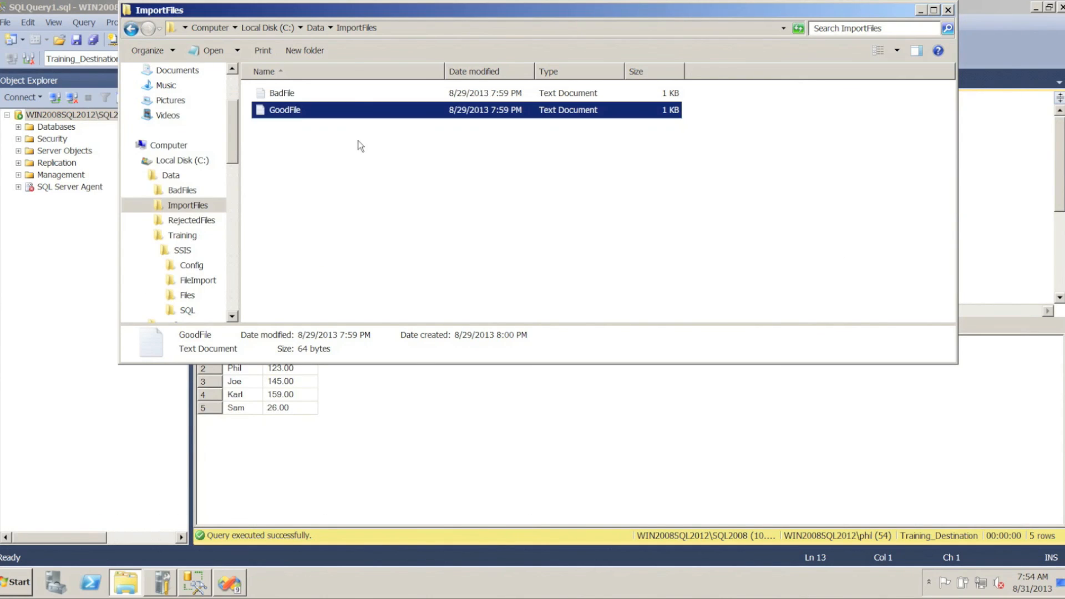
In the RejectedFiles folder, examine the rejected rows and error codes in BadRows_BadFile, close it, and open BadRows_GoodFile
click(190, 221)
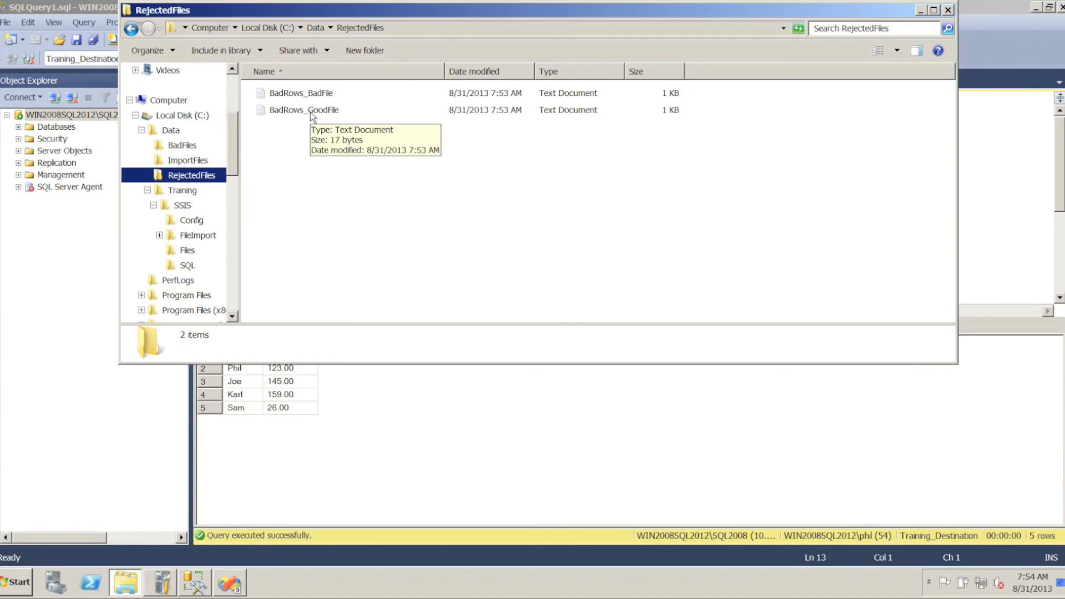
double_click(264, 94)
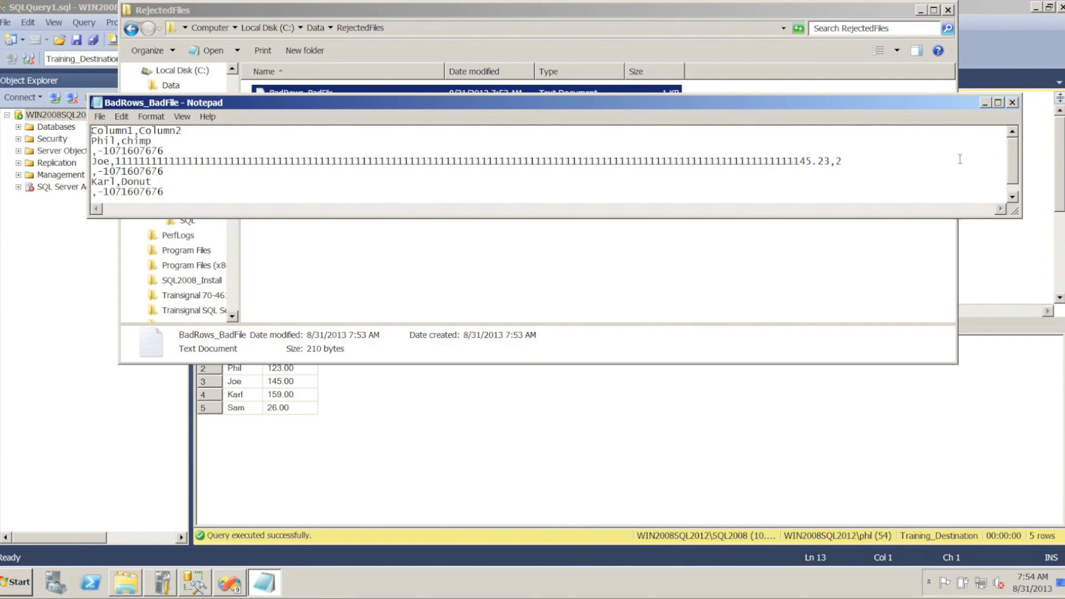
drag(1015, 213, 1043, 315)
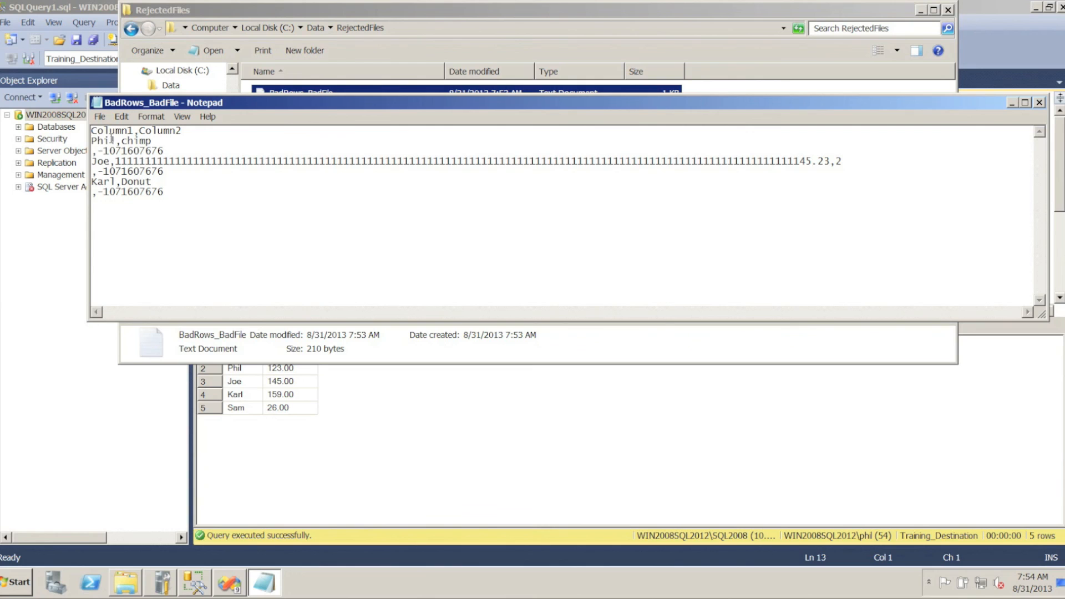
drag(93, 150, 178, 150)
drag(93, 172, 178, 171)
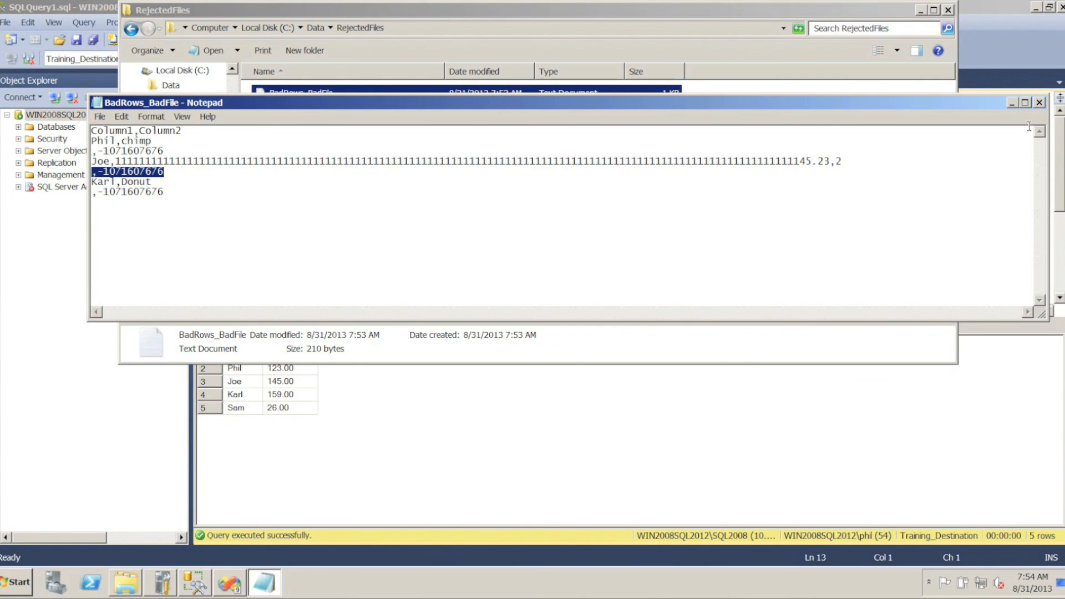
click(1040, 104)
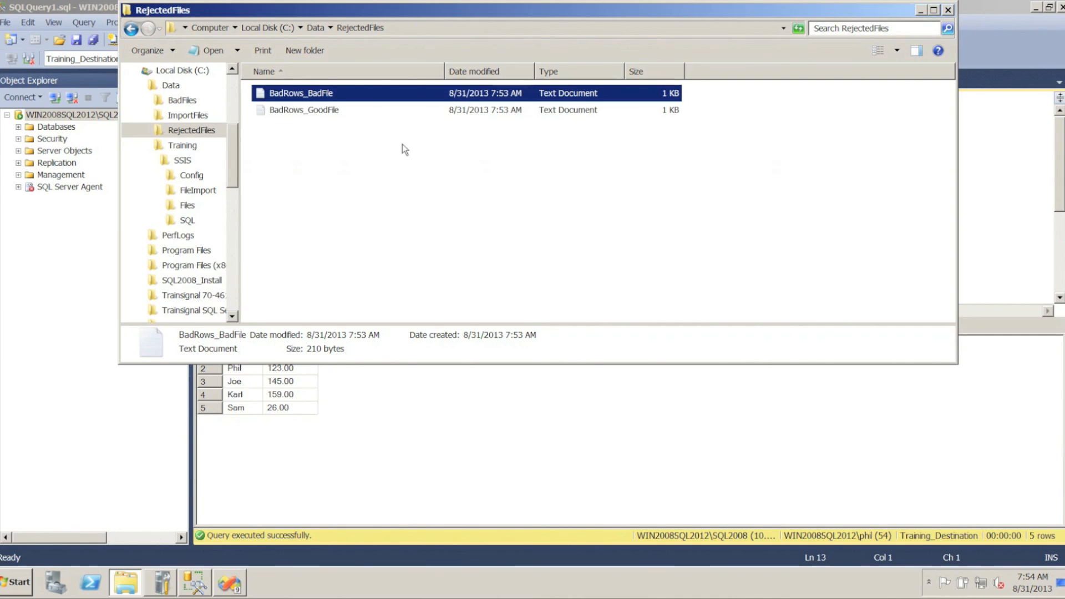
click(302, 113)
double_click(301, 111)
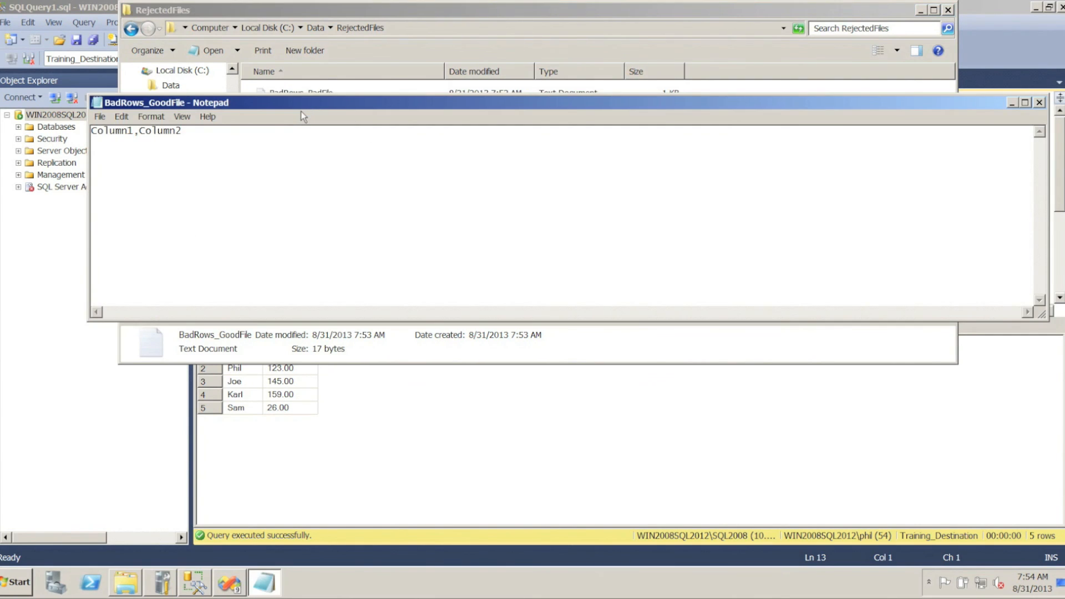